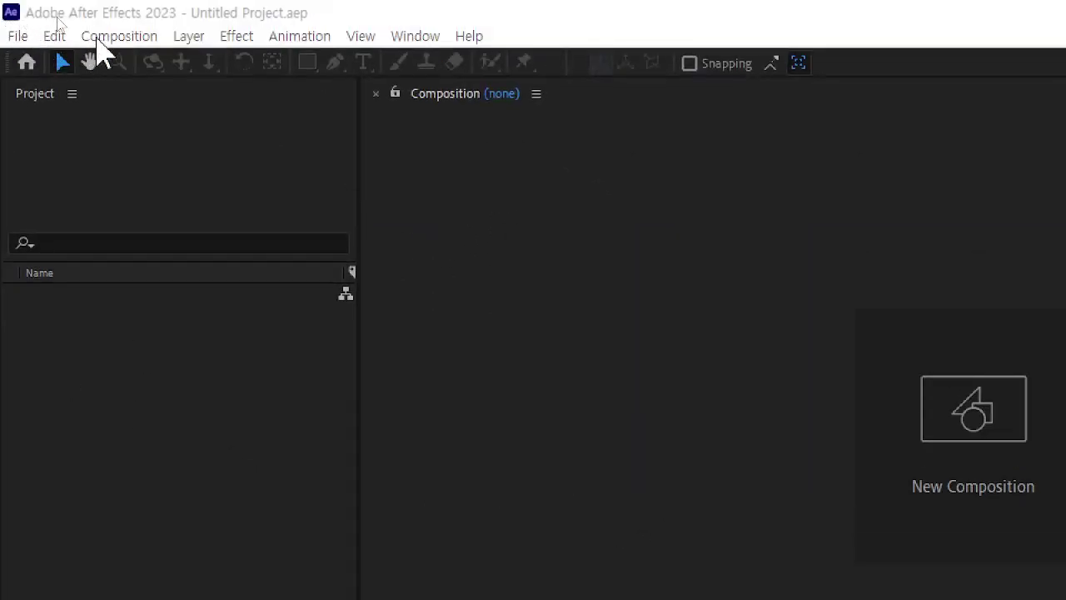
Start a new composition and name it "유플러스"
{"action": "left_click", "coordinate": [99, 37]}
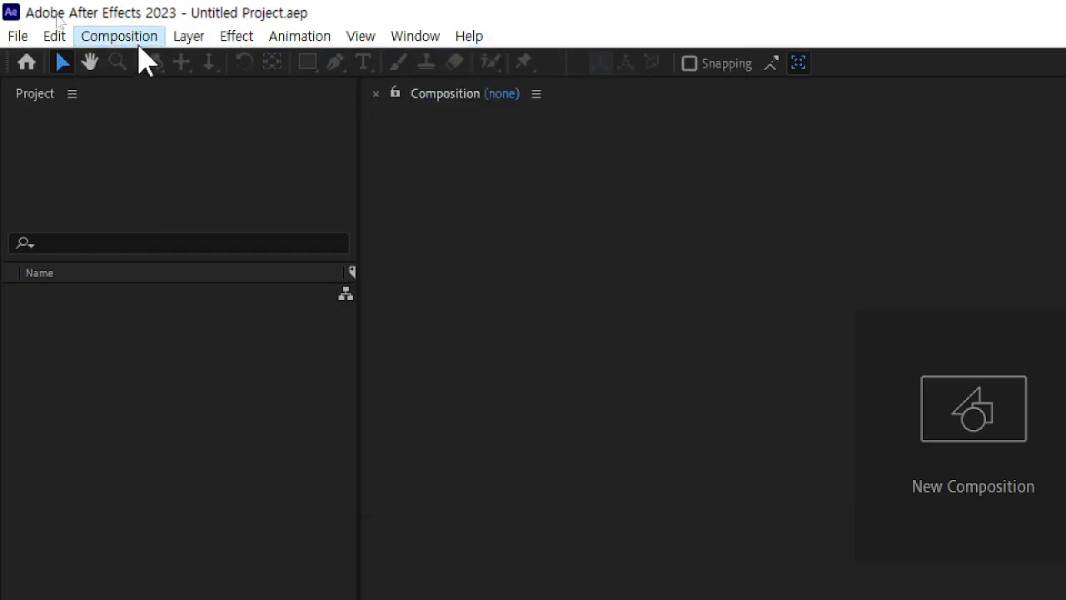
{"action": "left_click", "coordinate": [125, 36]}
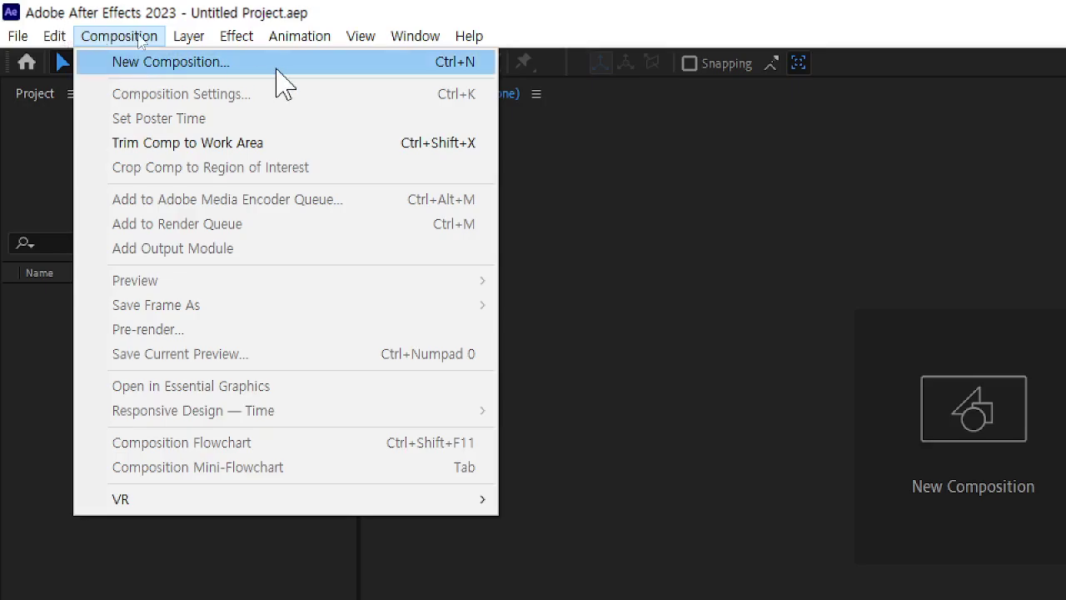
{"action": "left_click", "coordinate": [24, 431]}
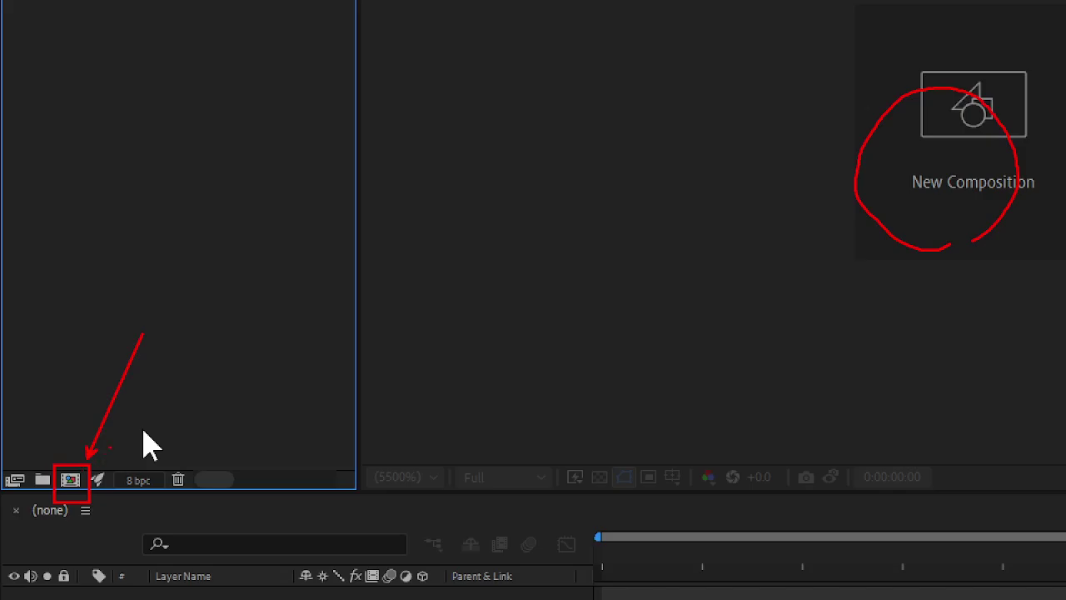
{"action": "left_click", "coordinate": [973, 182]}
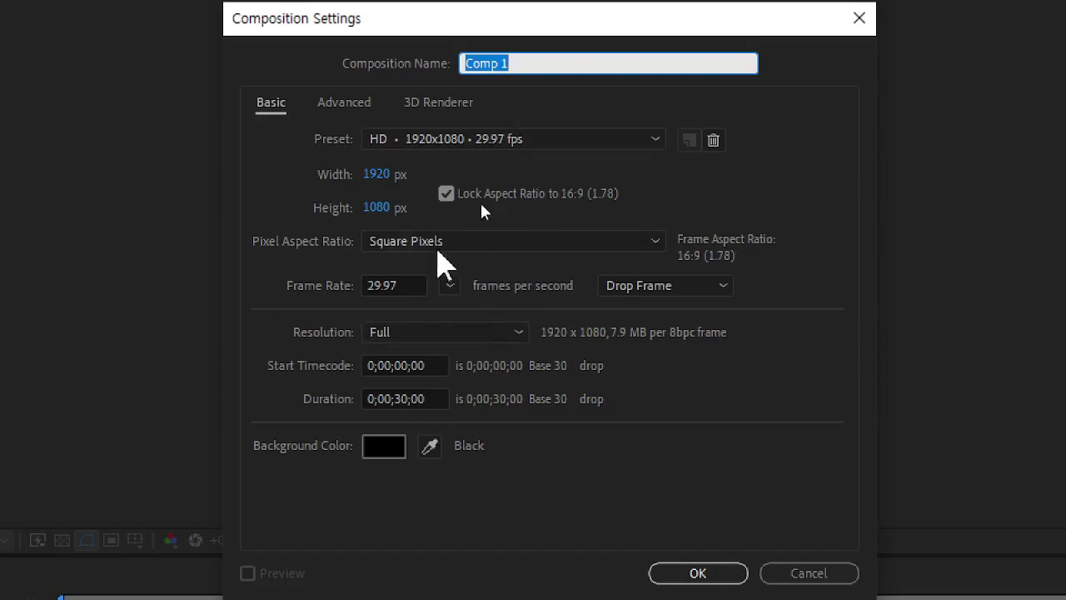
{"action": "left_click_drag", "start_coordinate": [543, 73], "coordinate": [377, 75]}
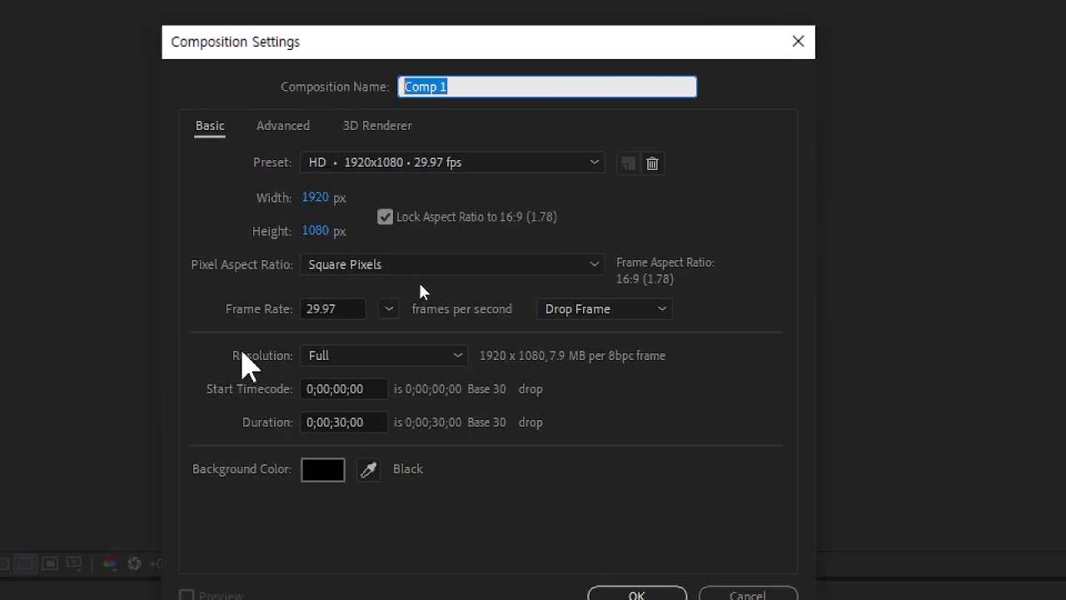
{"action": "type", "text": "유플"}
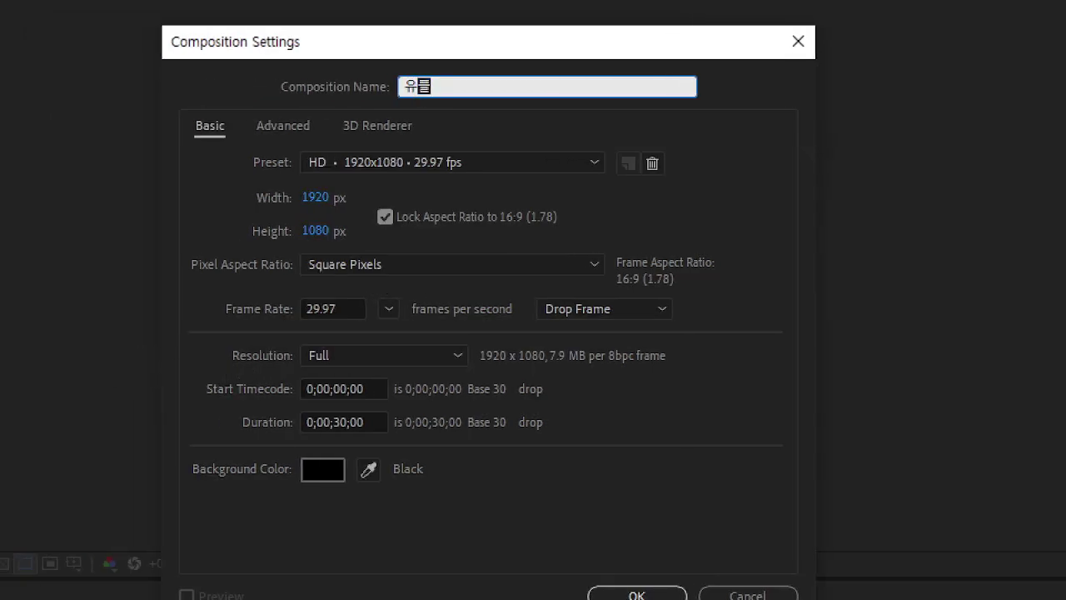
{"action": "type", "text": "러스"}
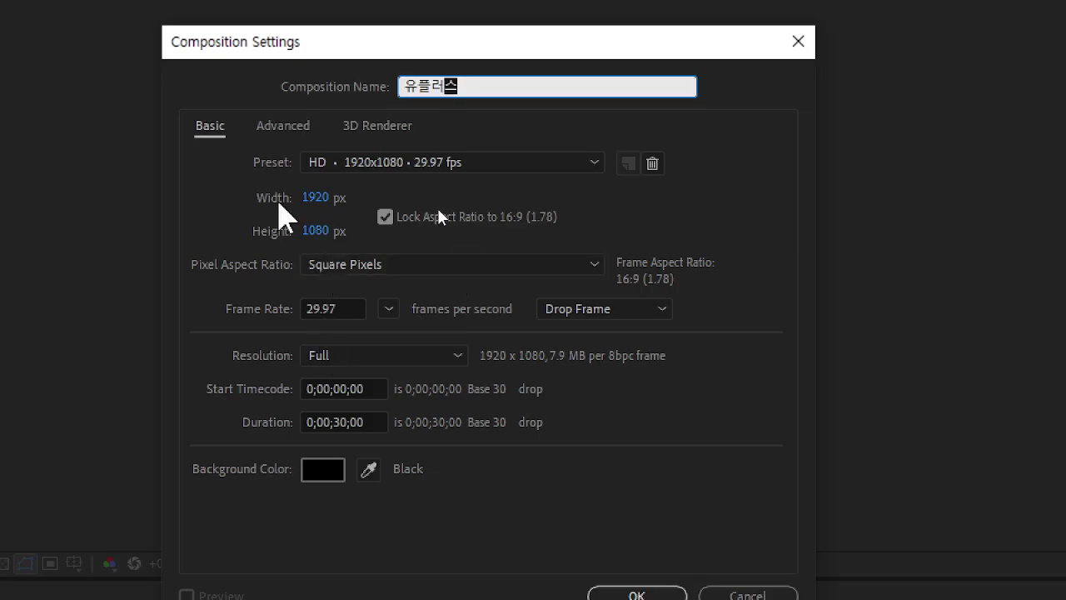
{"action": "left_click", "coordinate": [760, 177]}
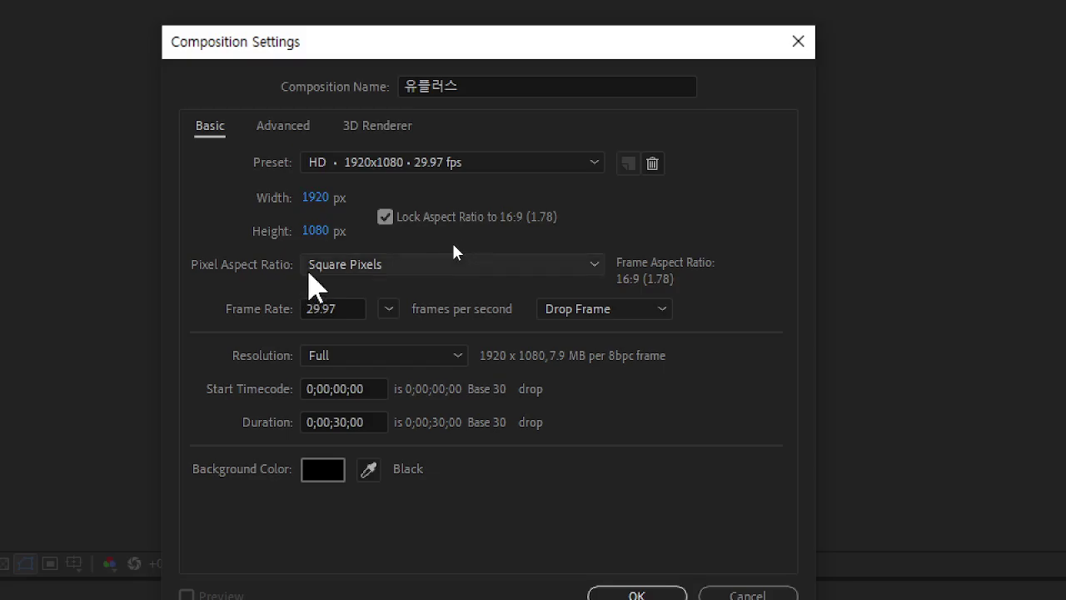
Choose Square Pixels as the pixel aspect ratio and set the composition's frame rate to 30 frames per second
{"action": "left_click", "coordinate": [370, 263]}
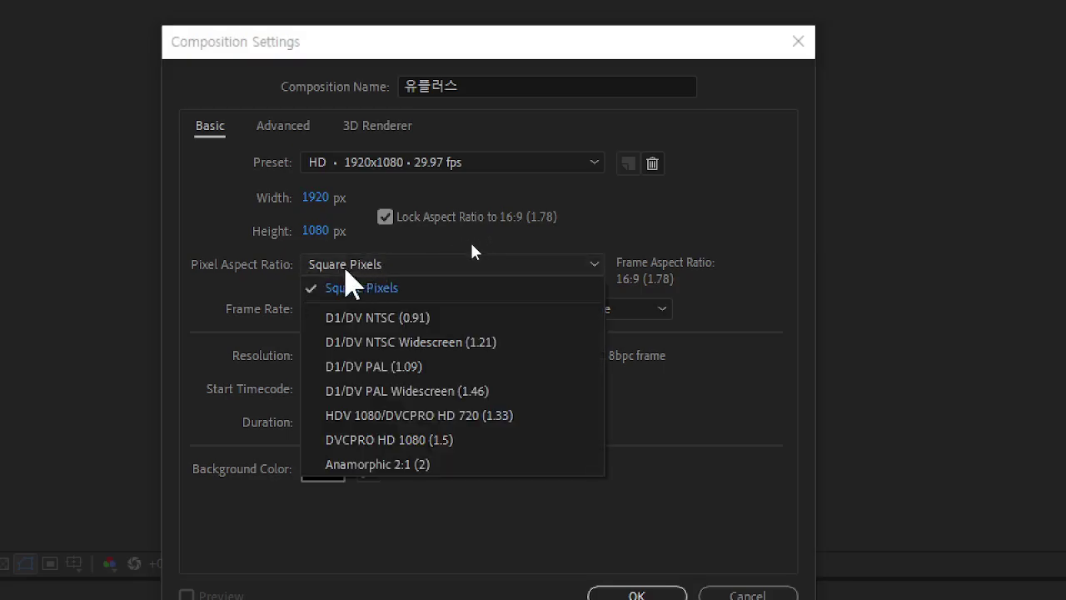
{"action": "left_click", "coordinate": [360, 289]}
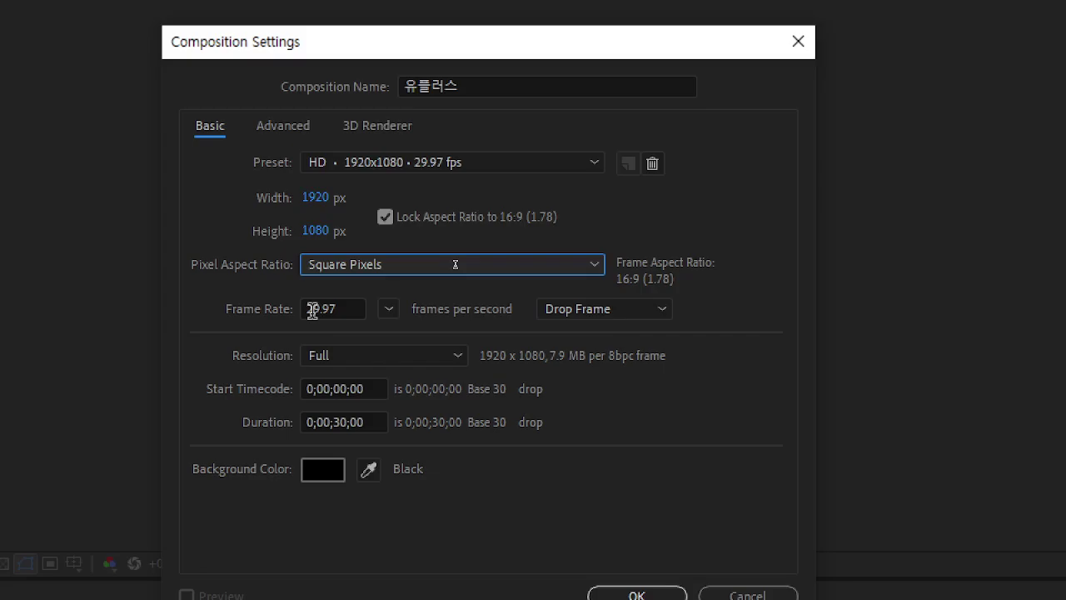
{"action": "left_click", "coordinate": [340, 308]}
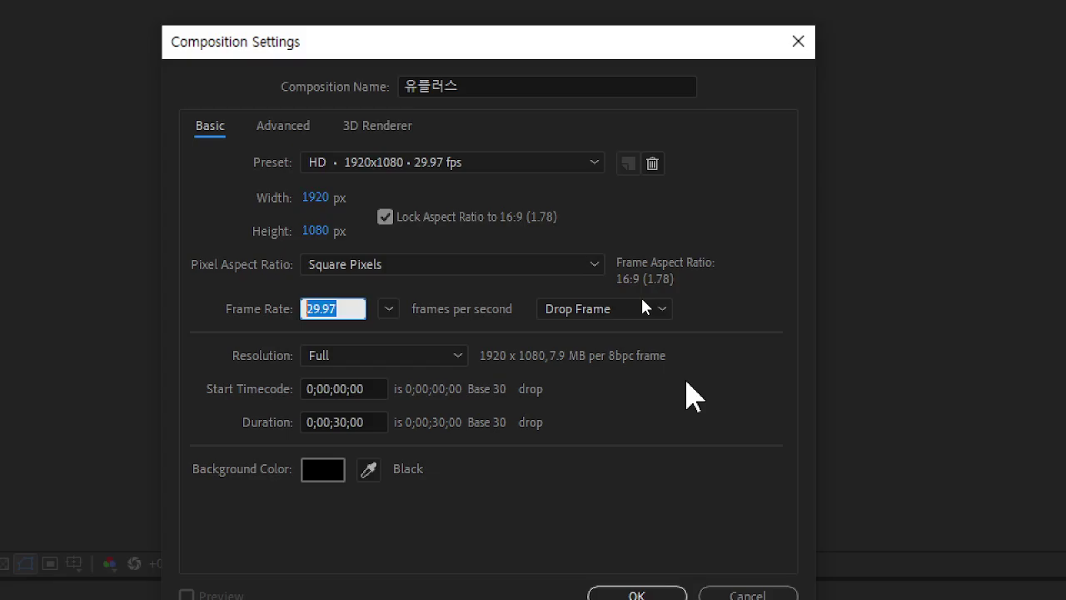
{"action": "left_click", "coordinate": [350, 309]}
{"action": "double_click", "coordinate": [350, 309]}
{"action": "type", "text": "30"}
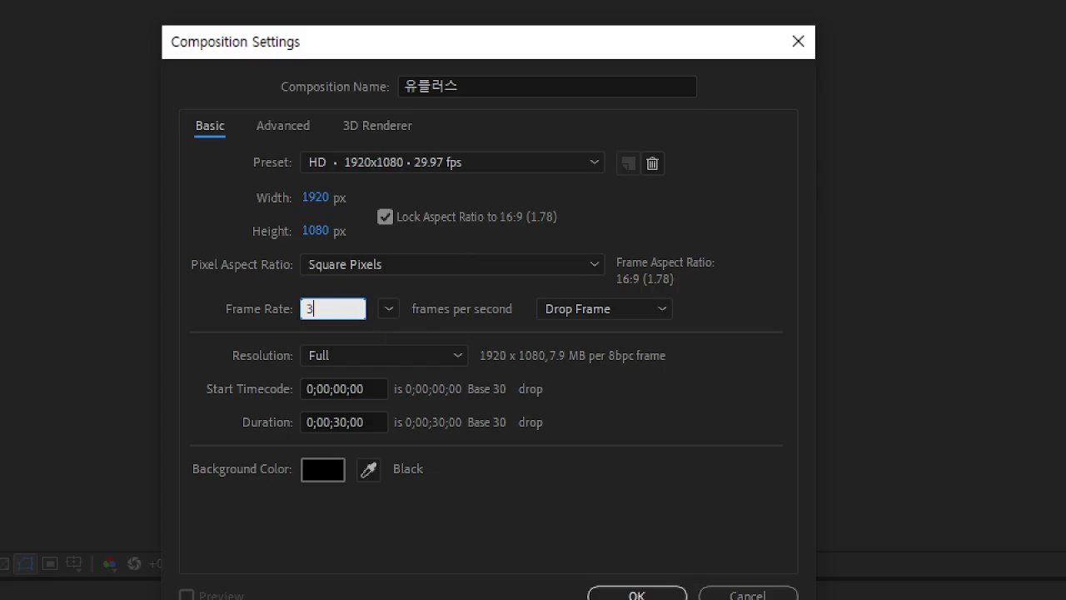
{"action": "key", "text": "Tab"}
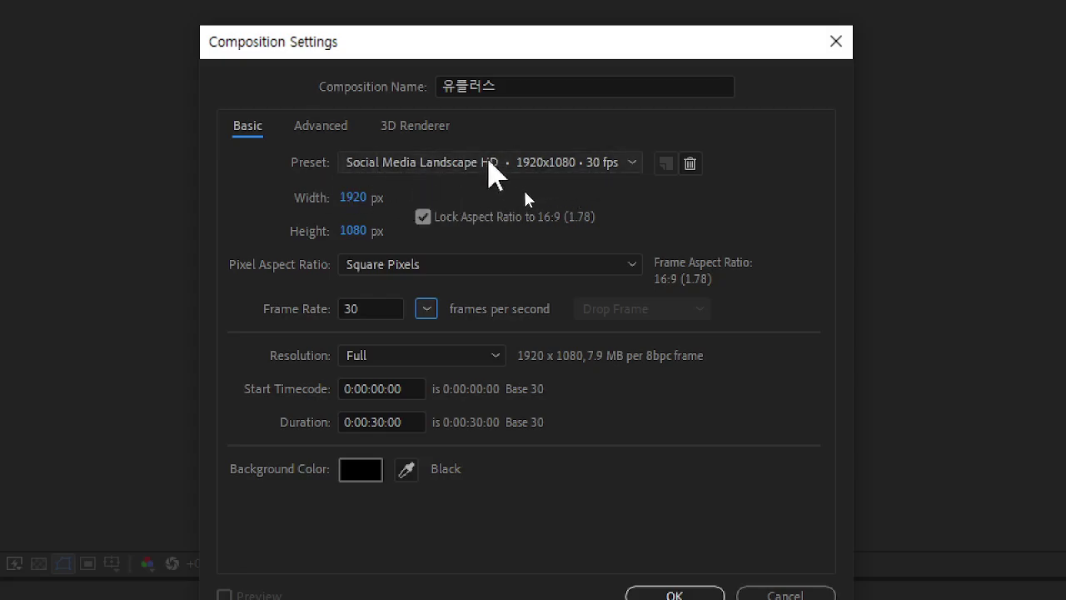
Switch the composition preset to Custom
{"action": "left_click", "coordinate": [565, 162]}
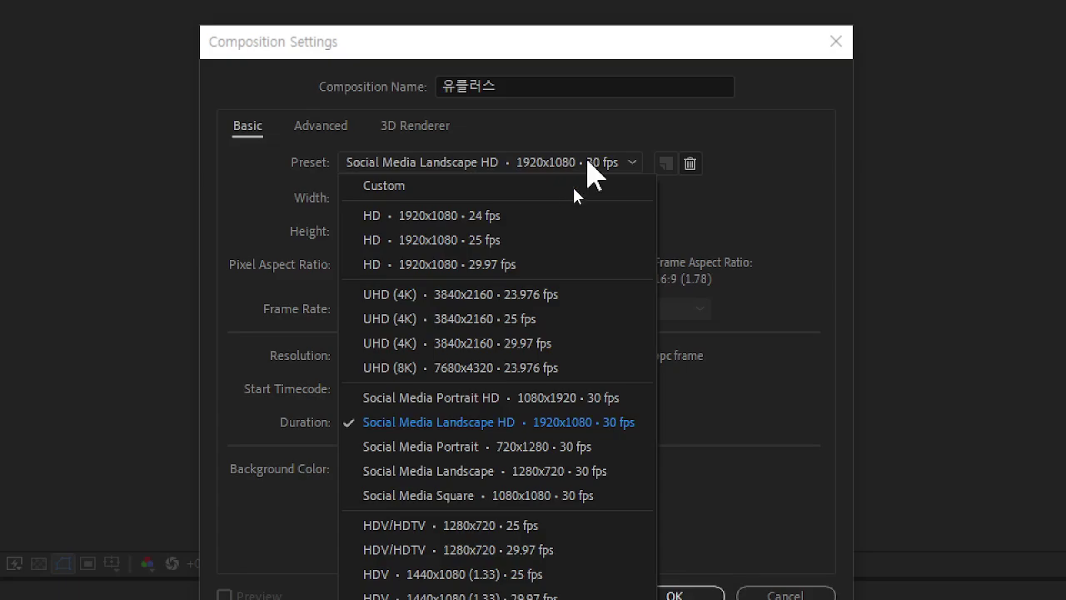
{"action": "left_click", "coordinate": [504, 185]}
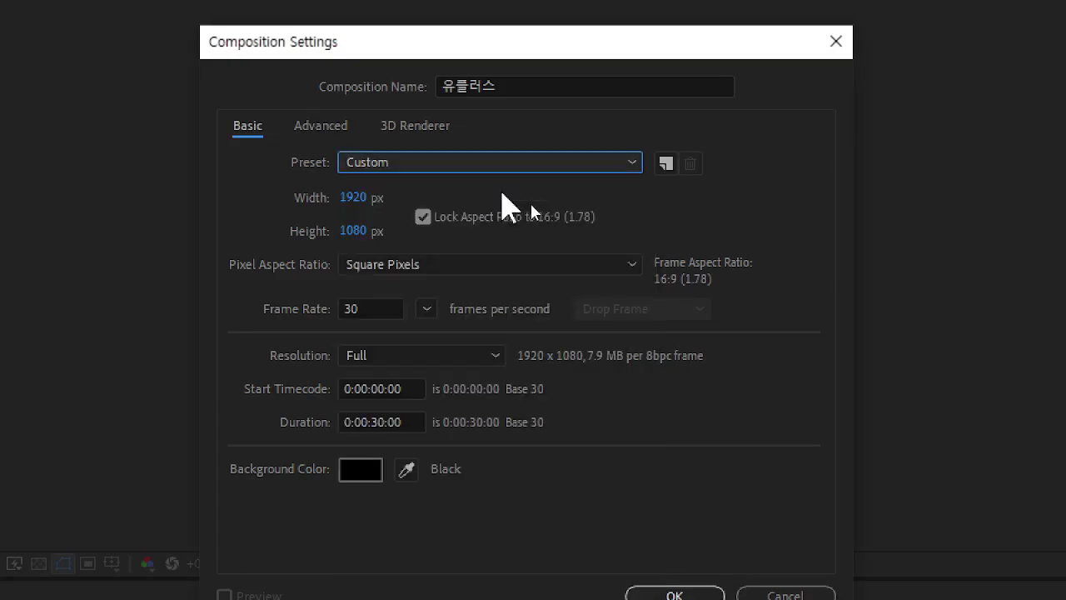
{"action": "left_click", "coordinate": [431, 162]}
{"action": "left_click", "coordinate": [420, 186]}
{"action": "left_click", "coordinate": [429, 166]}
{"action": "left_click", "coordinate": [431, 185]}
Set the composition's duration to 10 seconds and create the composition
{"action": "left_click", "coordinate": [407, 421]}
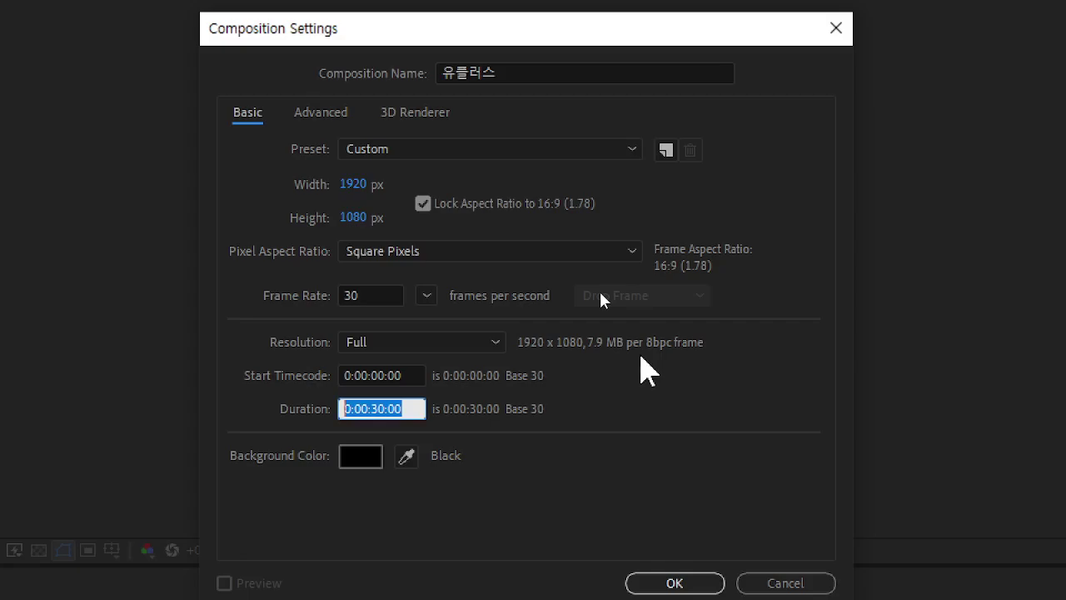
{"action": "type", "text": "10.0"}
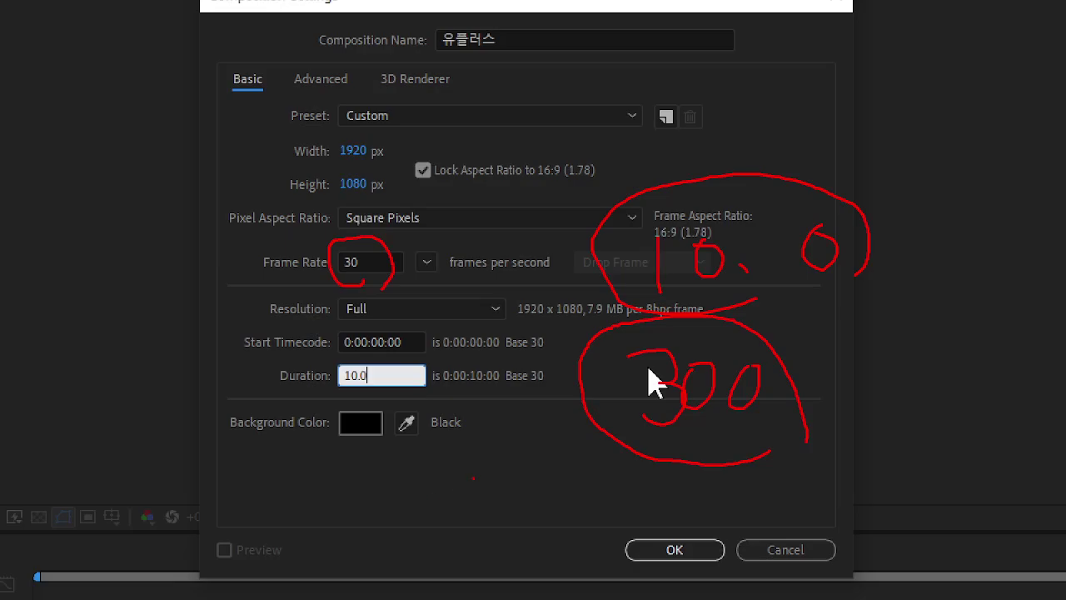
{"action": "key", "text": "Escape"}
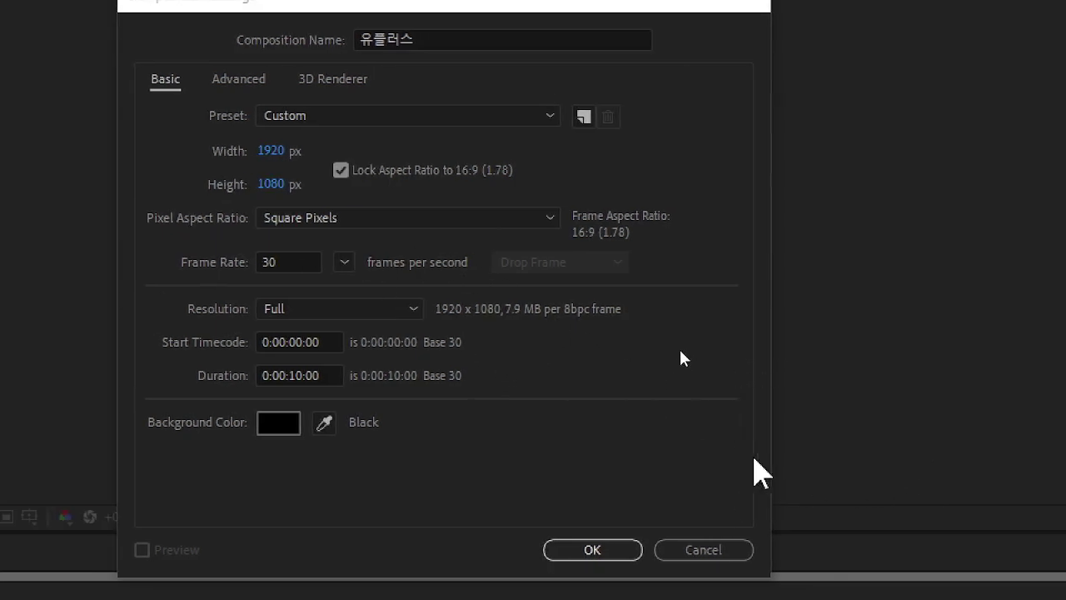
{"action": "left_click", "coordinate": [592, 513]}
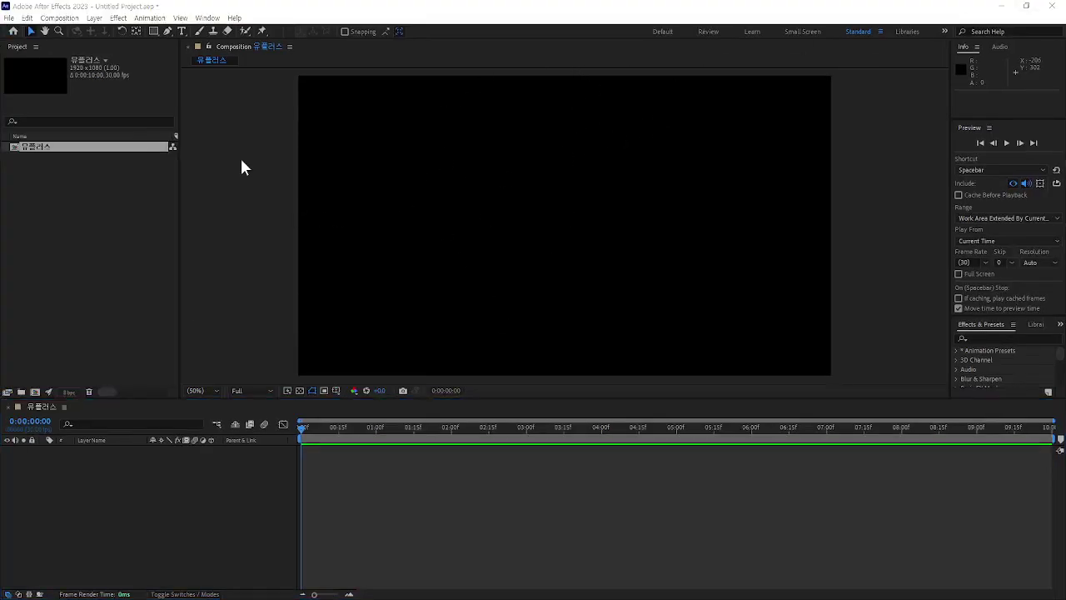
Add left-aligned text reading "FHD" at 87 px in the upper-left area of the composition frame
{"action": "left_click", "coordinate": [182, 30]}
{"action": "left_click", "coordinate": [344, 127]}
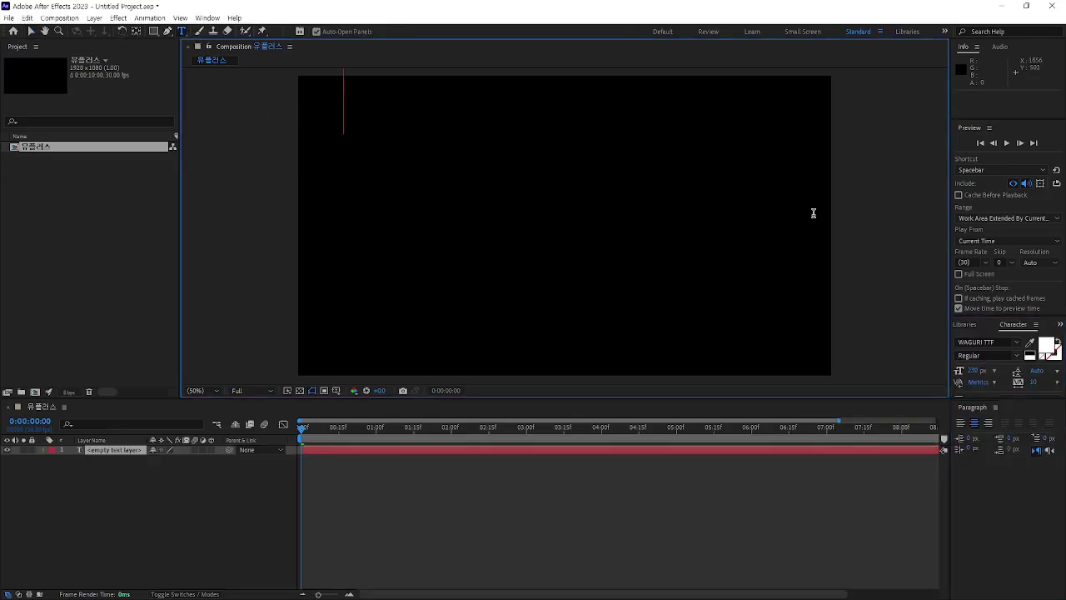
{"action": "type", "text": "ㄹㅗㅇ"}
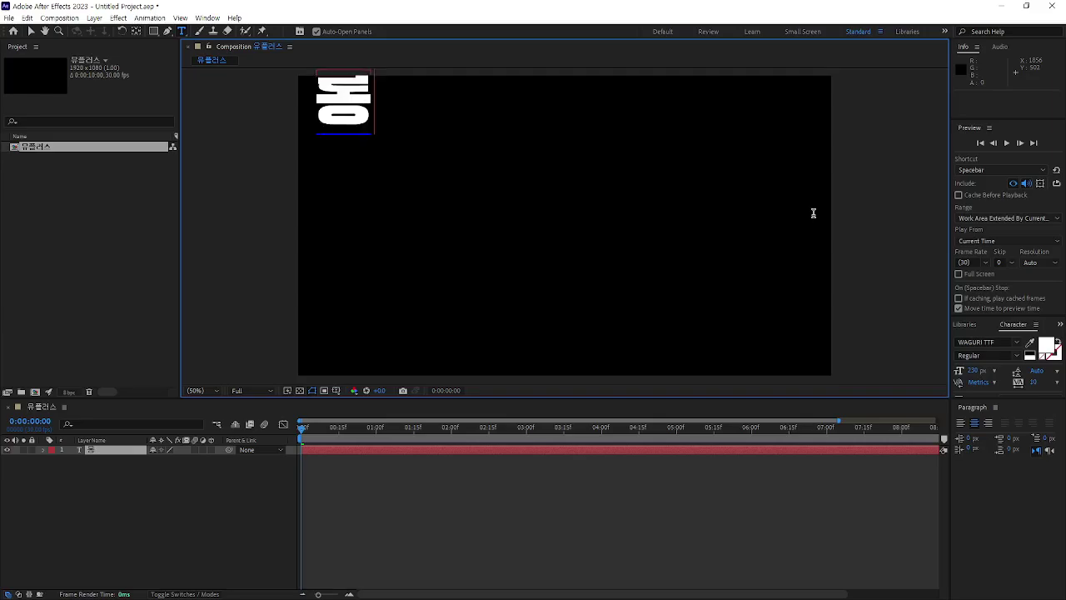
{"action": "key", "text": "BackSpace"}
{"action": "key", "text": "BackSpace"}
{"action": "key", "text": "BackSpace"}
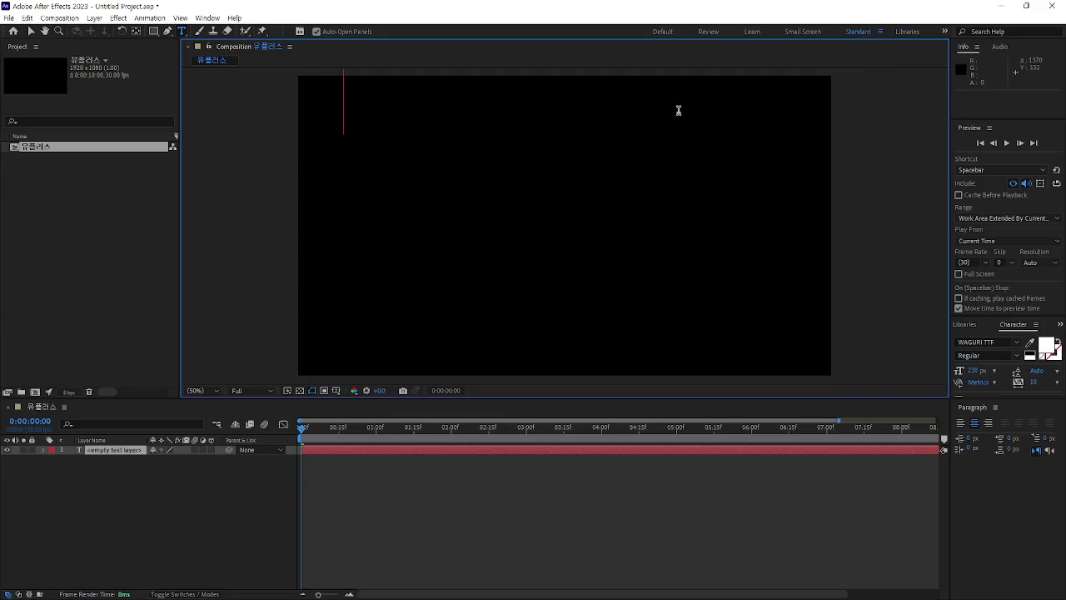
{"action": "left_click_drag", "start_coordinate": [981, 374], "coordinate": [888, 373]}
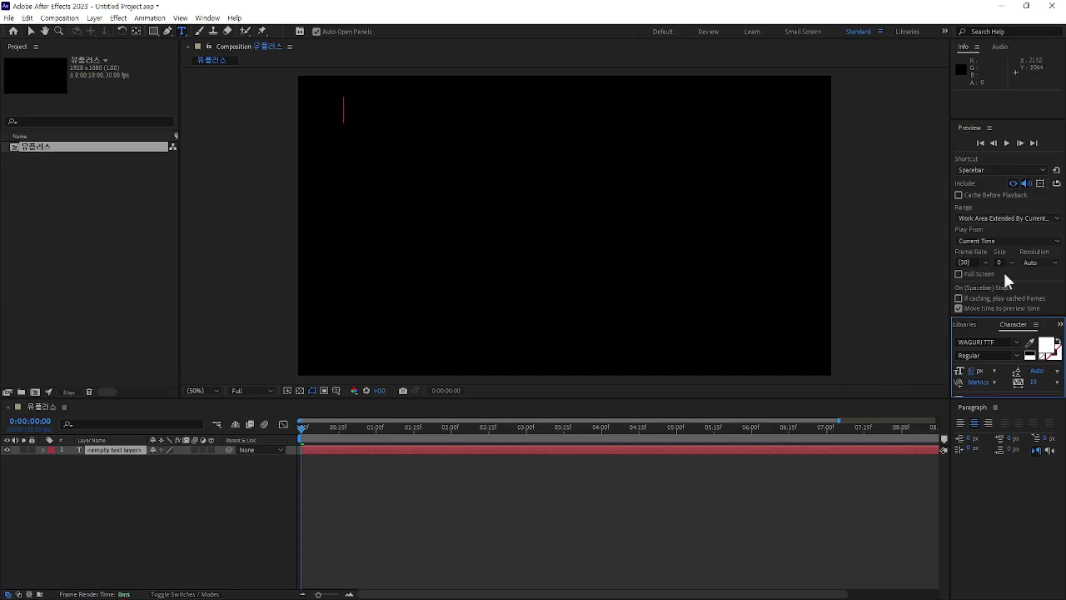
{"action": "type", "text": "FHD"}
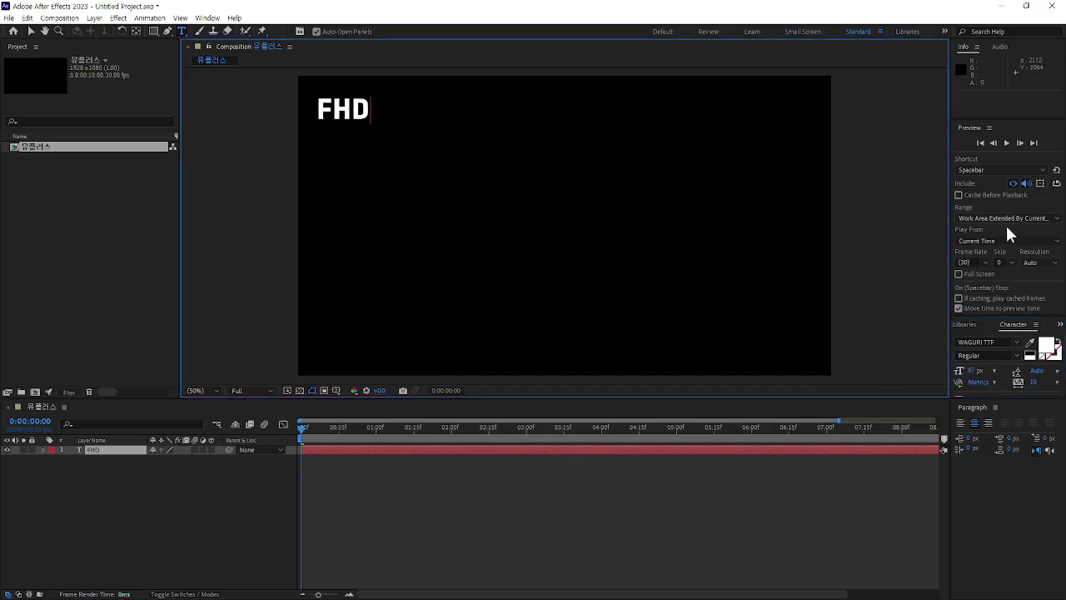
{"action": "left_click", "coordinate": [961, 422]}
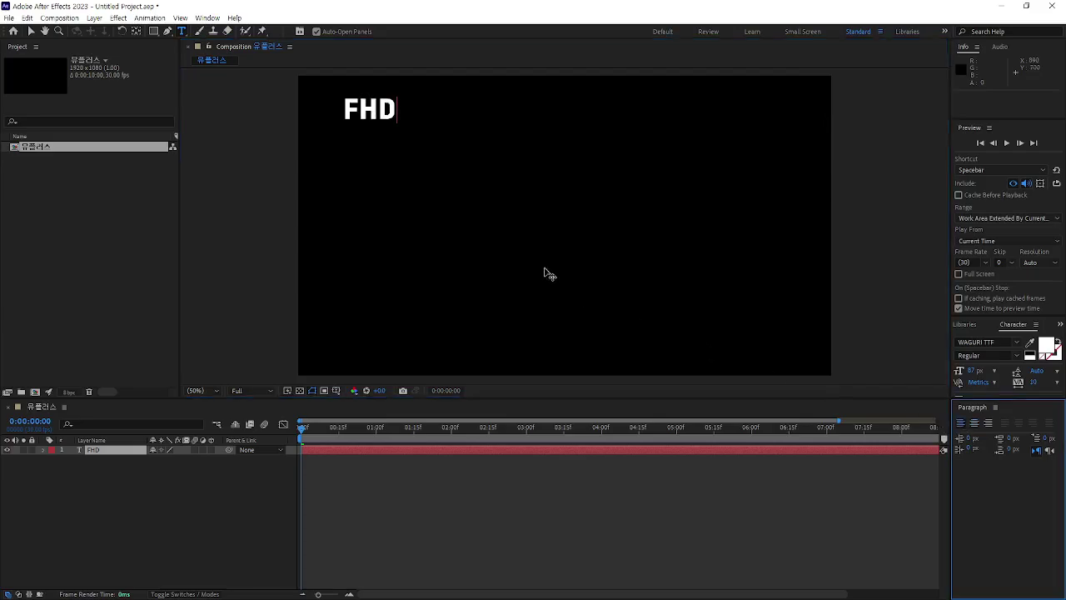
Extend the text's first line to read "FHD - 1920 * 1080 px" and start a new line below it
{"action": "type", "text": "- "}
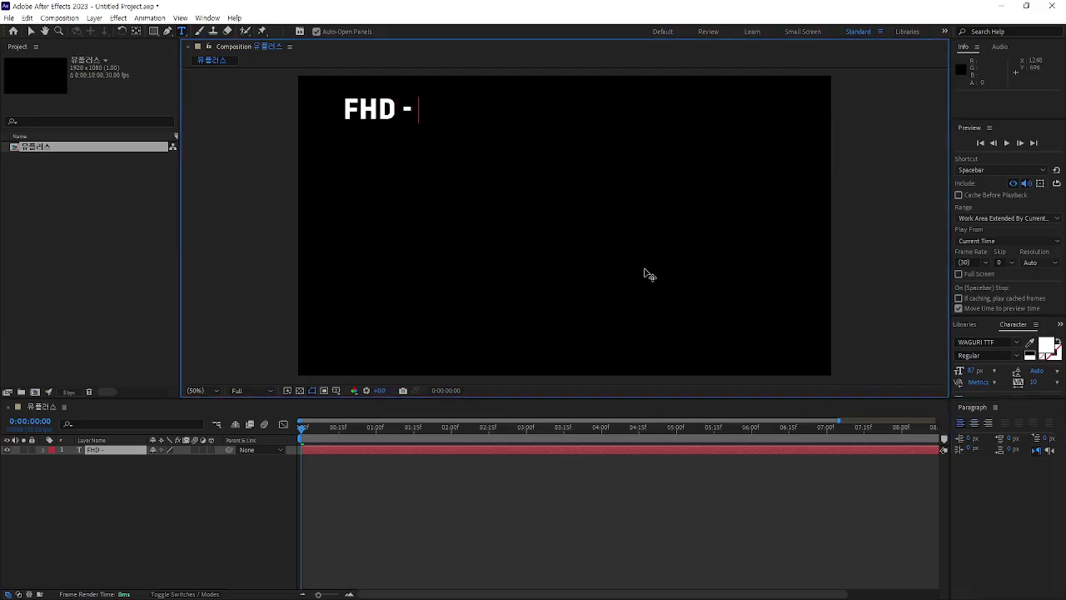
{"action": "type", "text": "1920"}
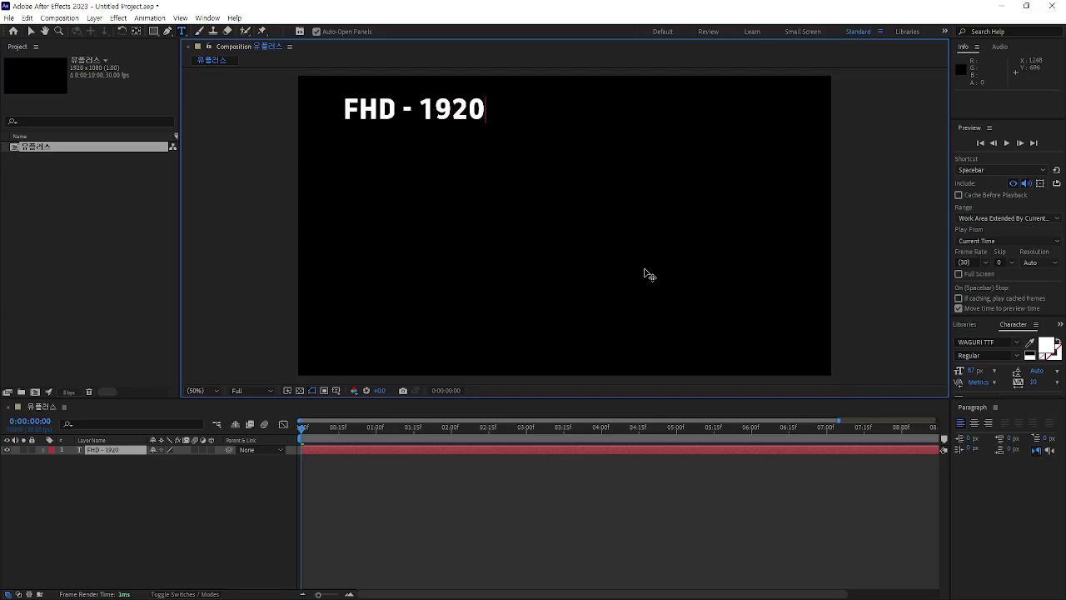
{"action": "type", "text": " * 1080 "}
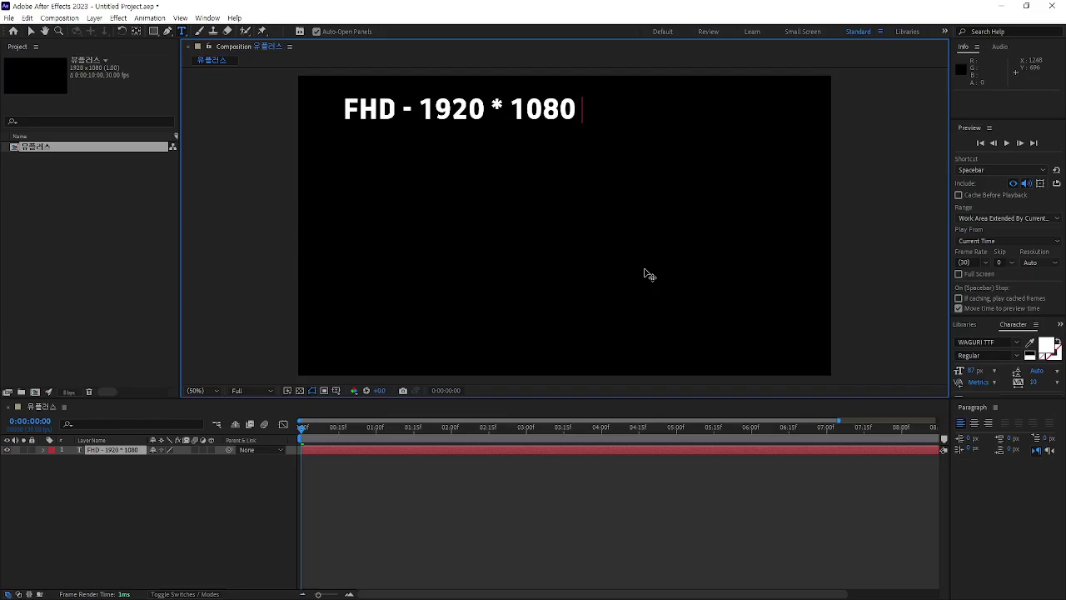
{"action": "type", "text": "px"}
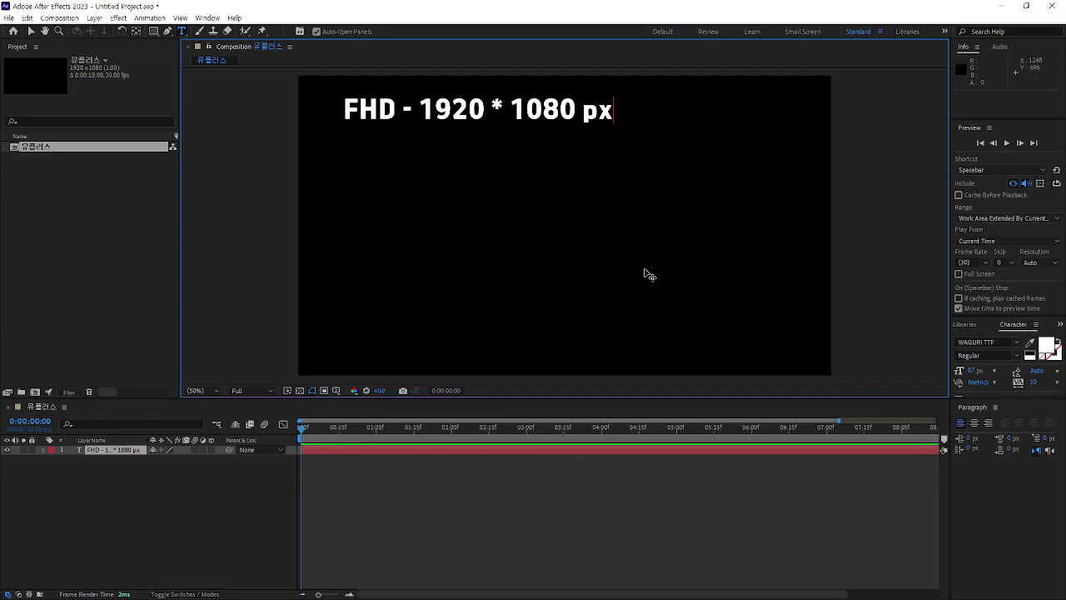
{"action": "key", "text": "Return"}
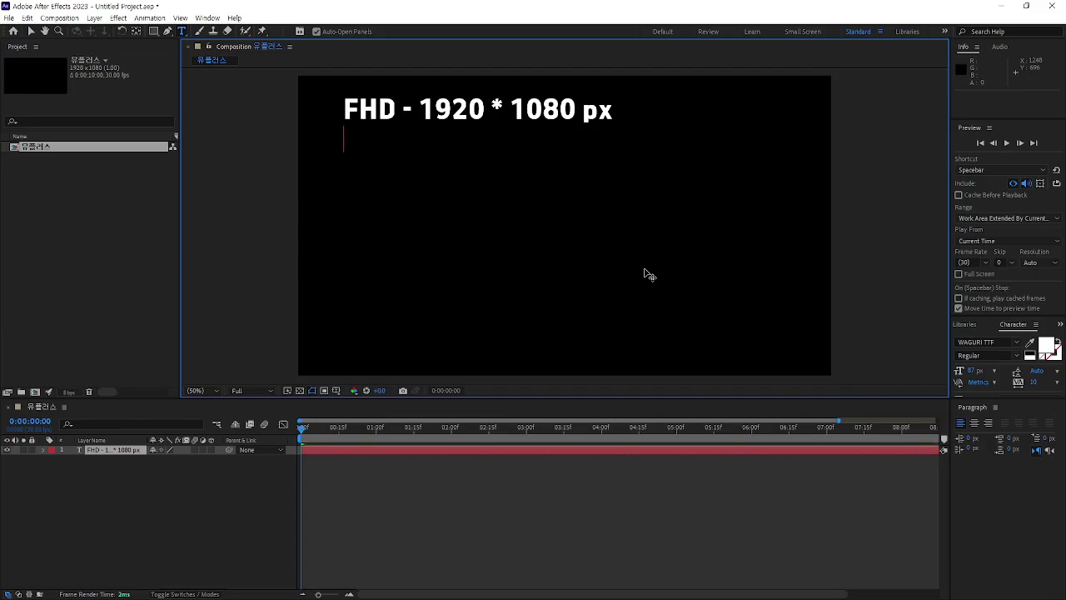
Enter "HD - 1280 * 720 px" as the second line of the resolution list
{"action": "type", "text": "HD -"}
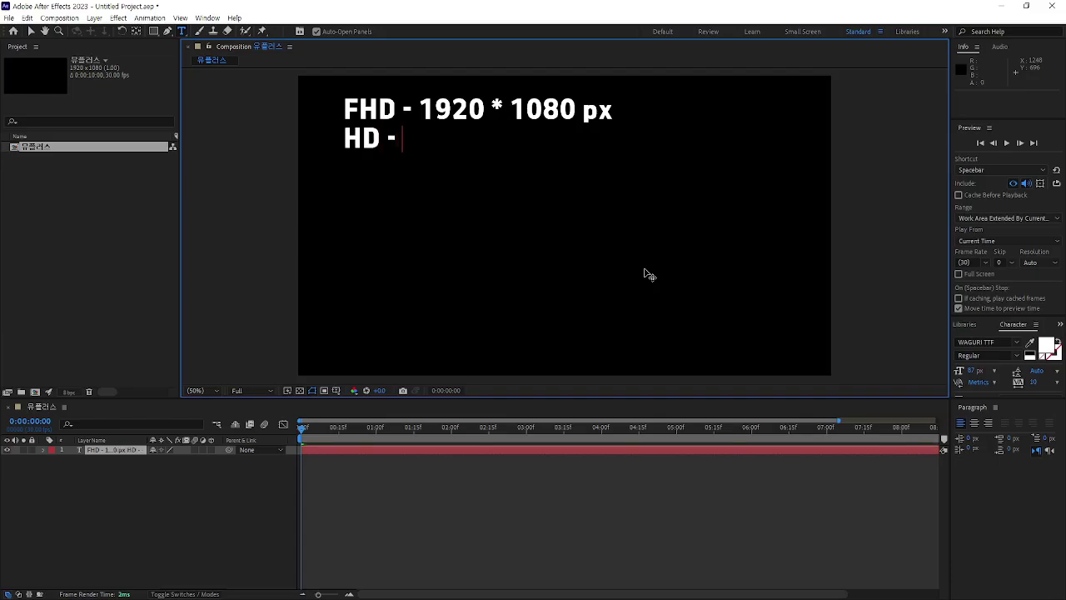
{"action": "type", "text": " 9"}
{"action": "key", "text": "BackSpace"}
{"action": "type", "text": "1280"}
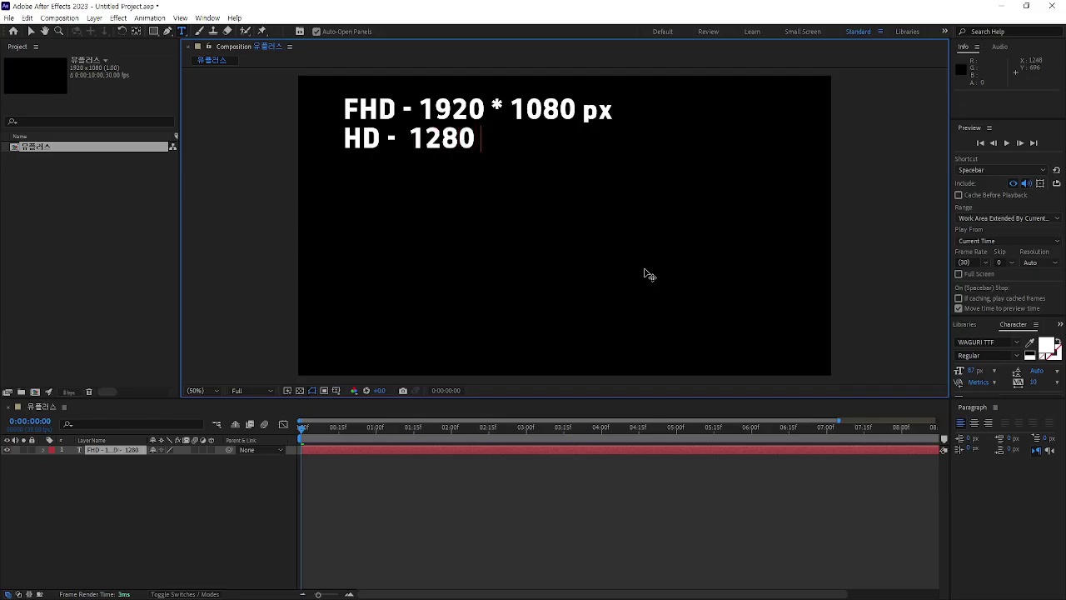
{"action": "type", "text": " * 720"}
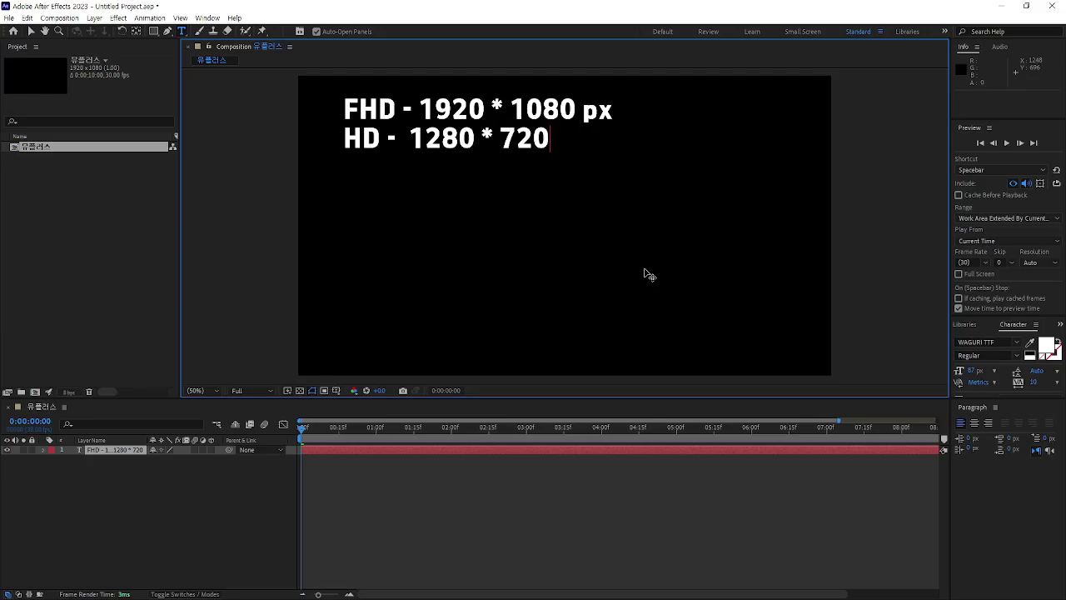
{"action": "type", "text": " px"}
{"action": "key", "text": "Return"}
Add "4K" and "8K" on separate lines below the HD resolution entry
{"action": "type", "text": "4K"}
{"action": "key", "text": "Return"}
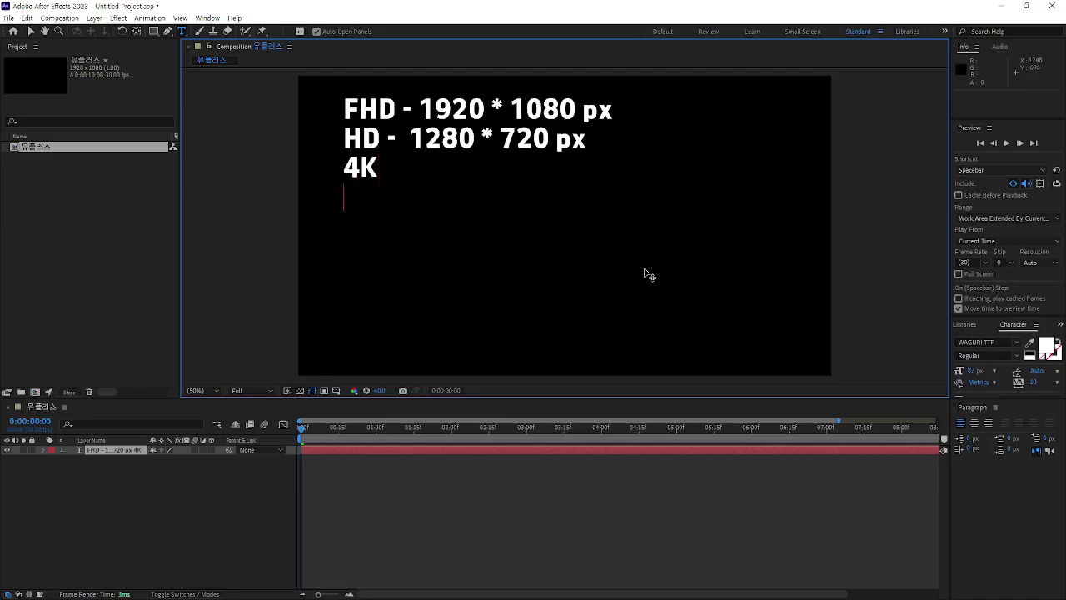
{"action": "type", "text": "8K"}
{"action": "key", "text": "Return"}
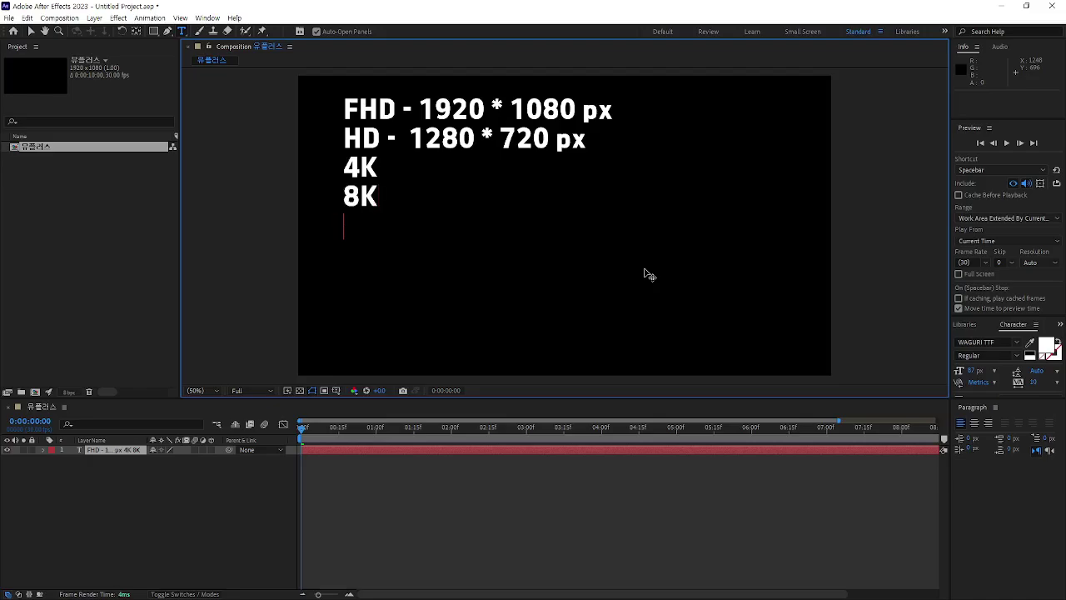
Add "16K" as the last line of the resolution list and finish editing the text
{"action": "type", "text": "16K"}
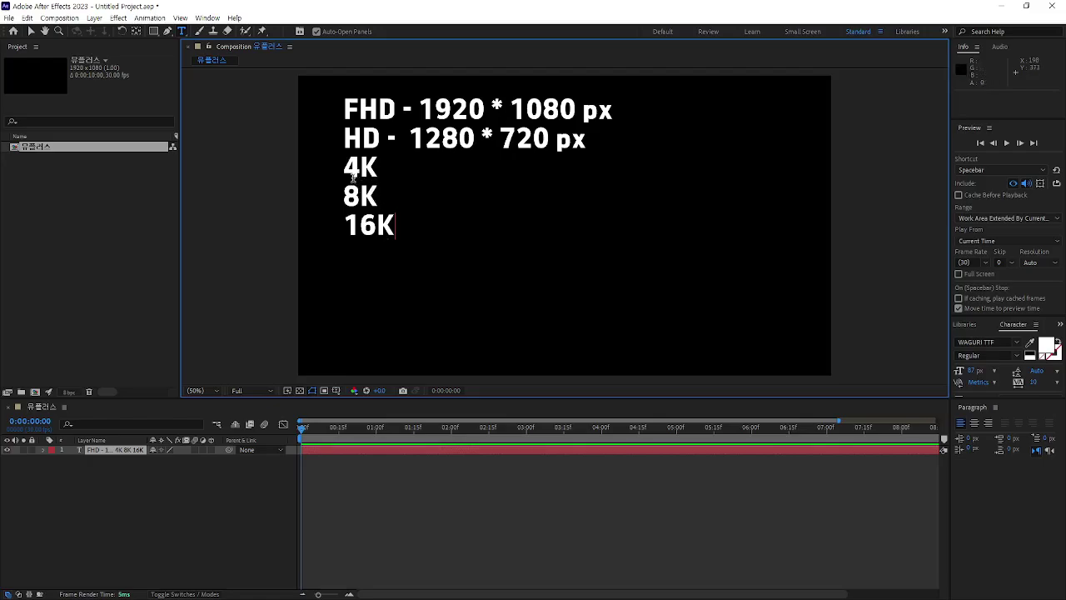
{"action": "left_click_drag", "start_coordinate": [343, 167], "coordinate": [380, 167]}
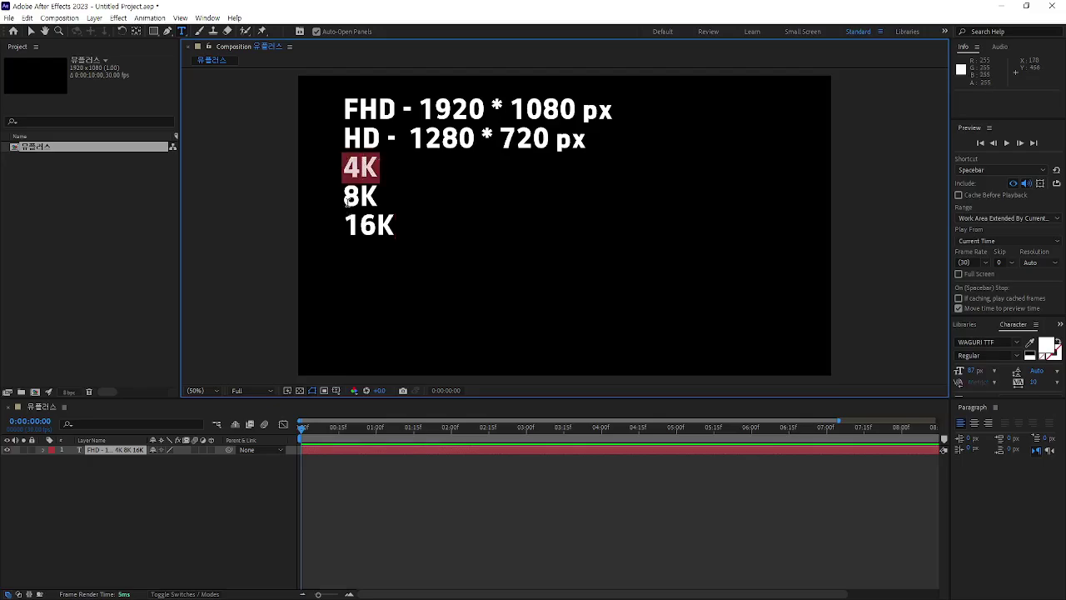
{"action": "left_click_drag", "start_coordinate": [345, 198], "coordinate": [399, 218]}
{"action": "left_click", "coordinate": [395, 220]}
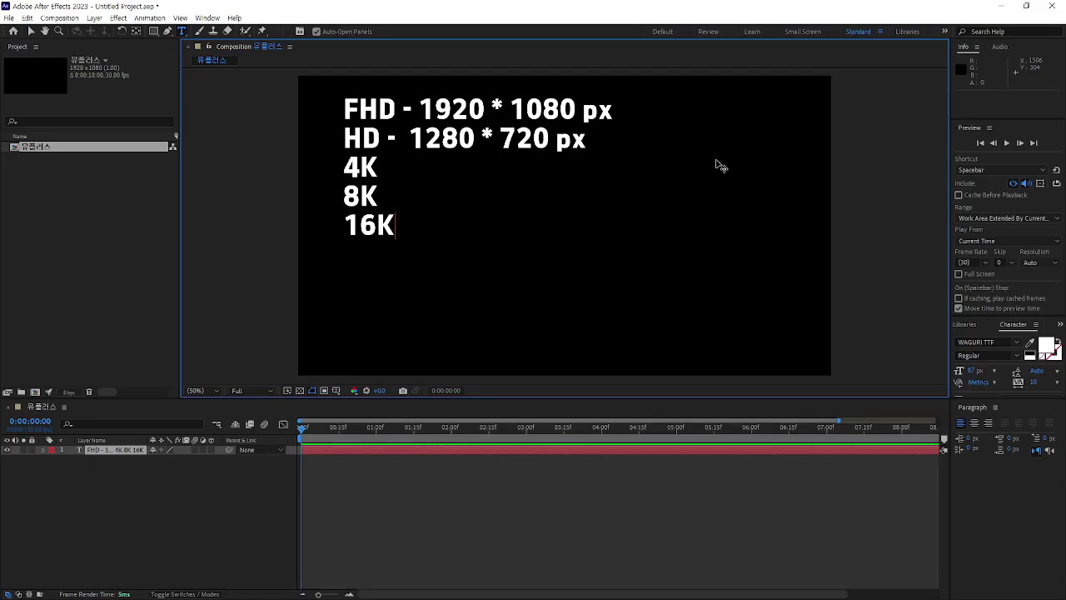
{"action": "left_click", "coordinate": [30, 31]}
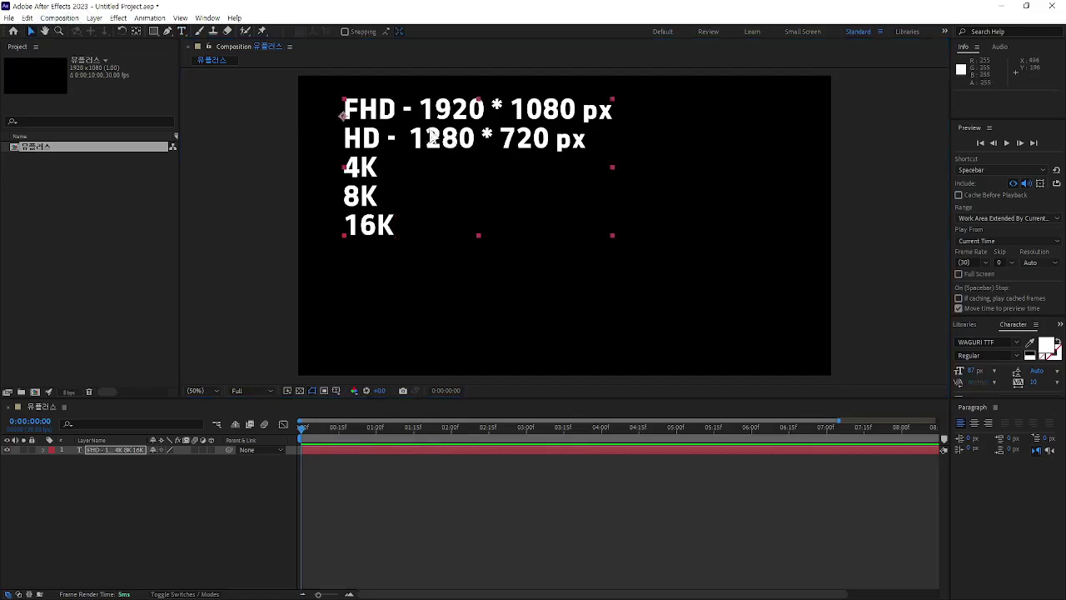
Reopen the resolution list for editing and select its first line, "FHD - 1920 * 1080 px"
{"action": "double_click", "coordinate": [396, 121]}
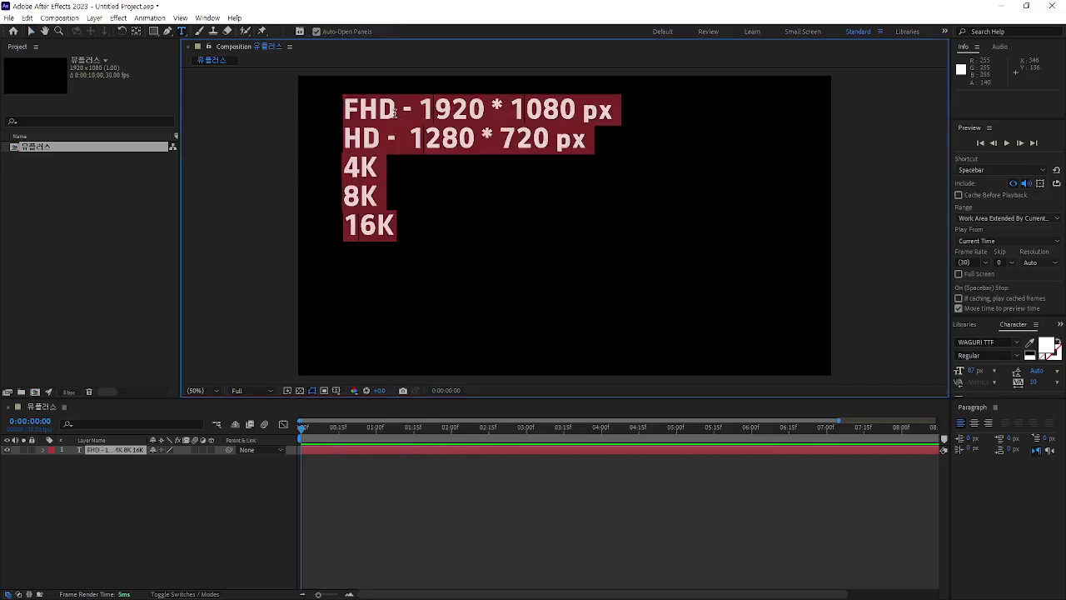
{"action": "left_click", "coordinate": [393, 98]}
{"action": "left_click_drag", "start_coordinate": [344, 105], "coordinate": [616, 104]}
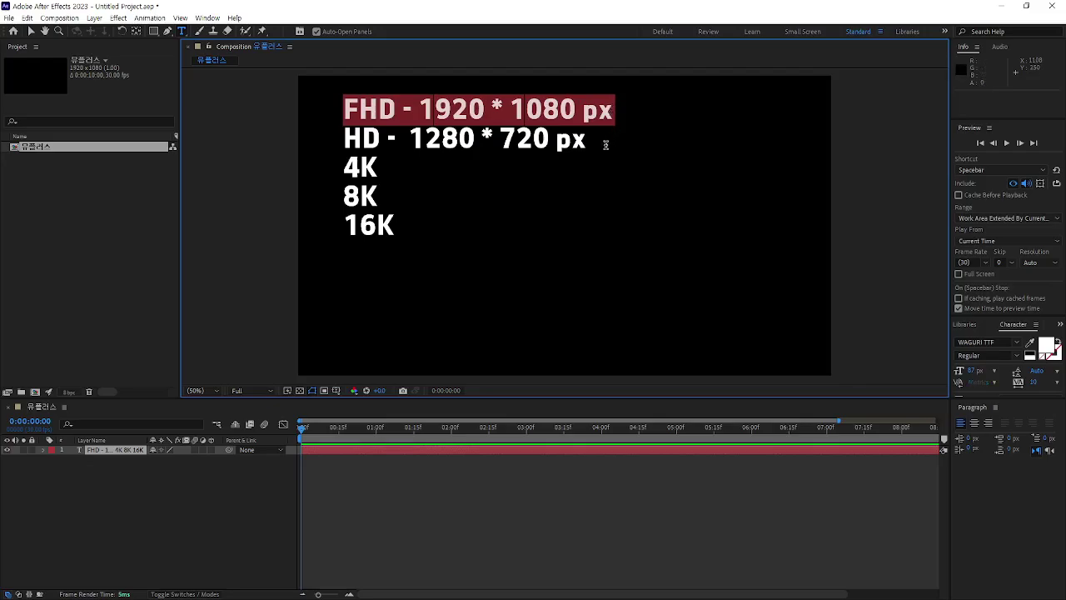
Leave text editing and delete the resolution-list text layer from the composition
{"action": "key", "text": "Escape"}
{"action": "left_click", "coordinate": [31, 31]}
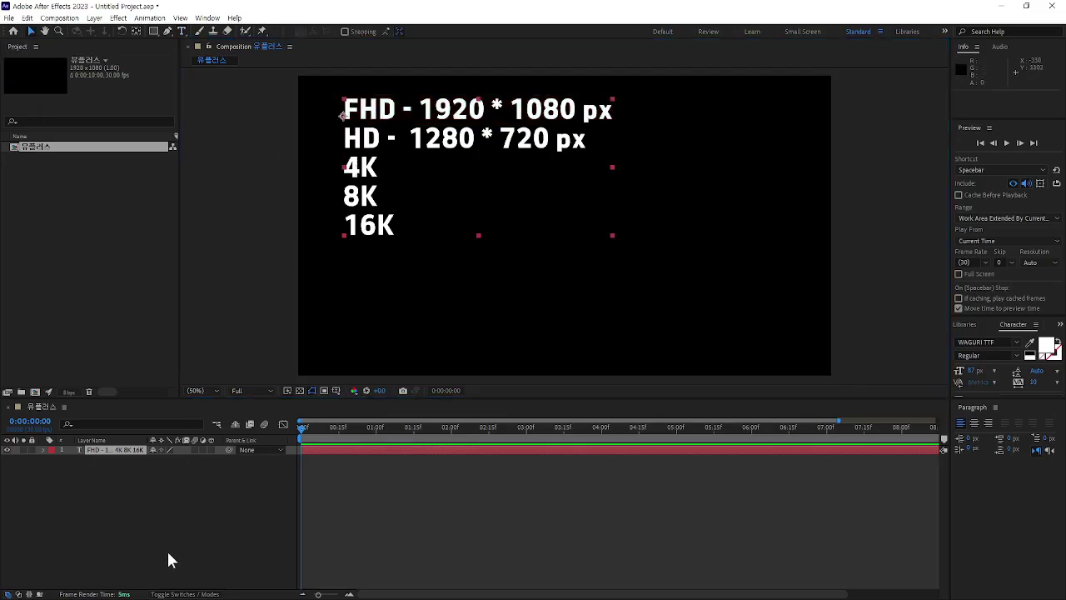
{"action": "key", "text": "Delete"}
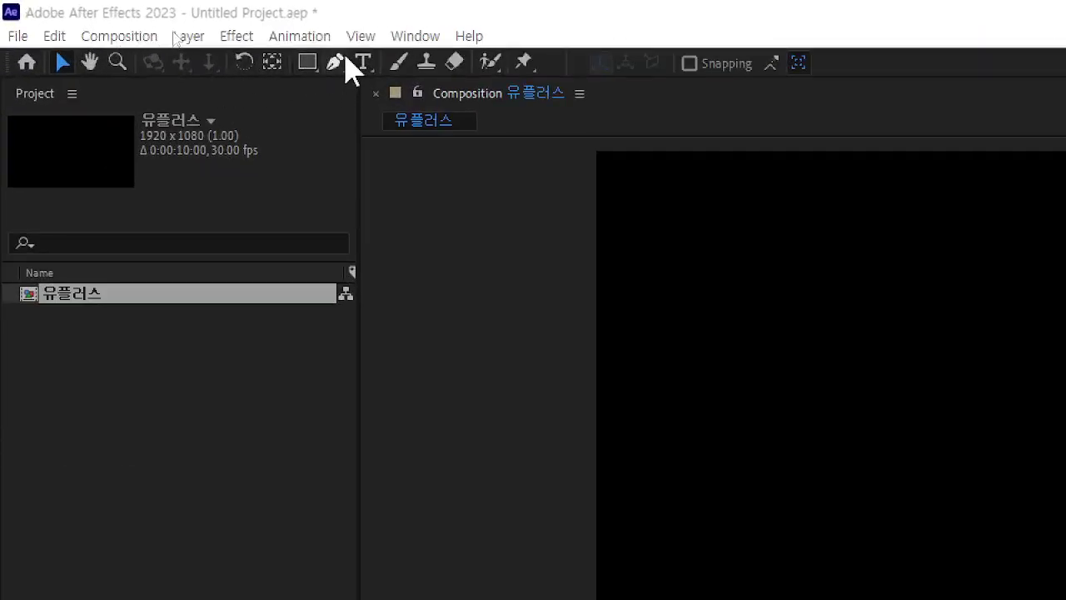
Activate the Pen tool and set its shape fill color to blue, hex 3570C8
{"action": "left_click", "coordinate": [334, 65]}
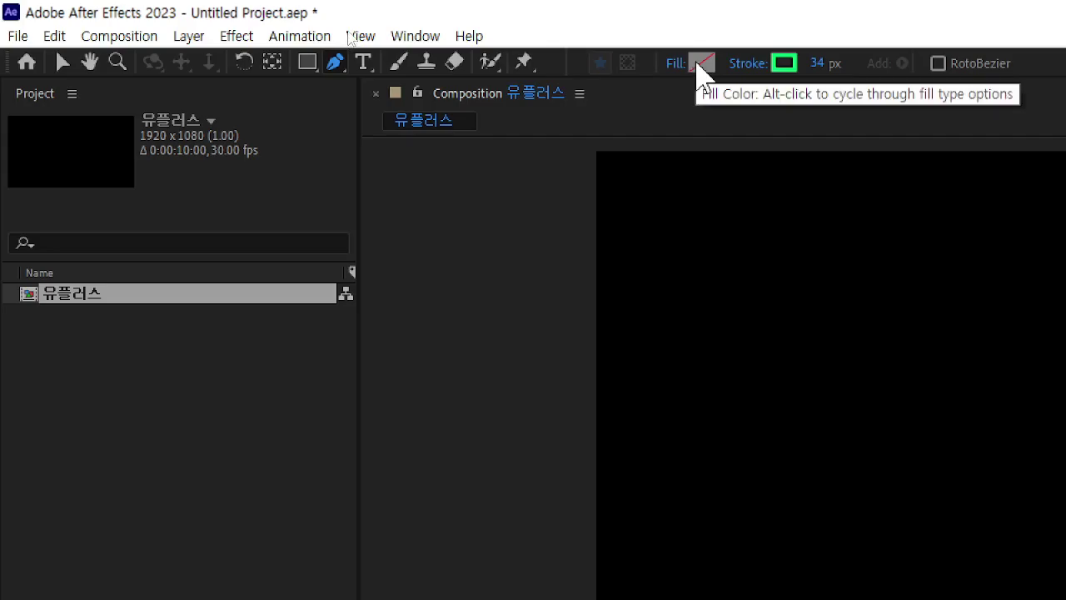
{"action": "left_click", "coordinate": [698, 65]}
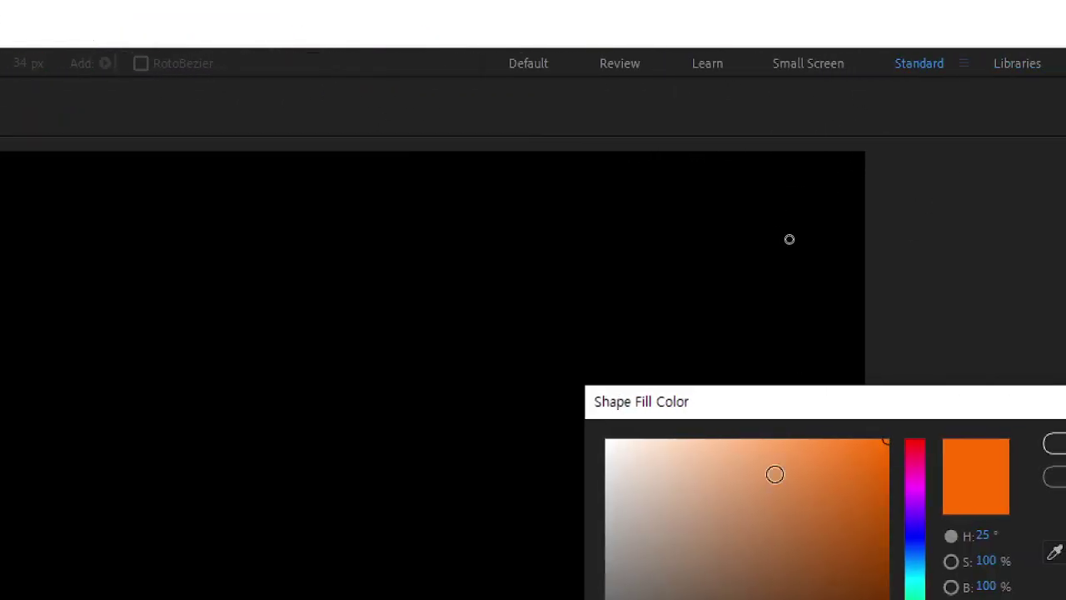
{"action": "left_click_drag", "start_coordinate": [786, 407], "coordinate": [357, 140]}
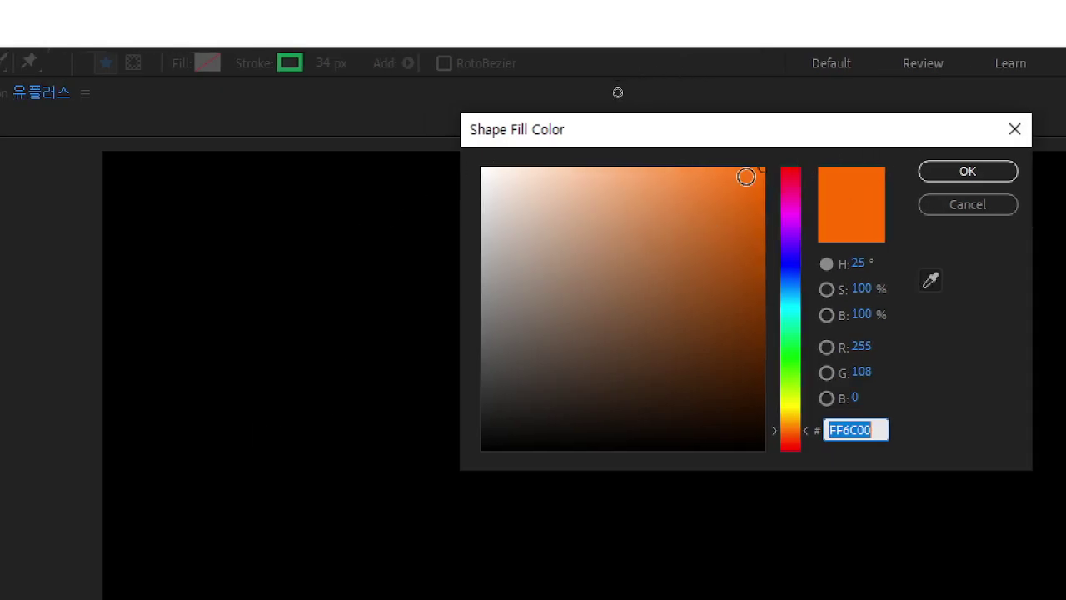
{"action": "left_click", "coordinate": [680, 165]}
{"action": "mouse_move", "coordinate": [704, 164]}
{"action": "left_mouse_down"}
{"action": "mouse_move", "coordinate": [675, 217]}
{"action": "mouse_move", "coordinate": [684, 234]}
{"action": "left_mouse_up"}
{"action": "mouse_move", "coordinate": [775, 362]}
{"action": "left_mouse_down"}
{"action": "mouse_move", "coordinate": [792, 360]}
{"action": "mouse_move", "coordinate": [791, 283]}
{"action": "left_mouse_up"}
{"action": "left_click_drag", "start_coordinate": [633, 219], "coordinate": [688, 227]}
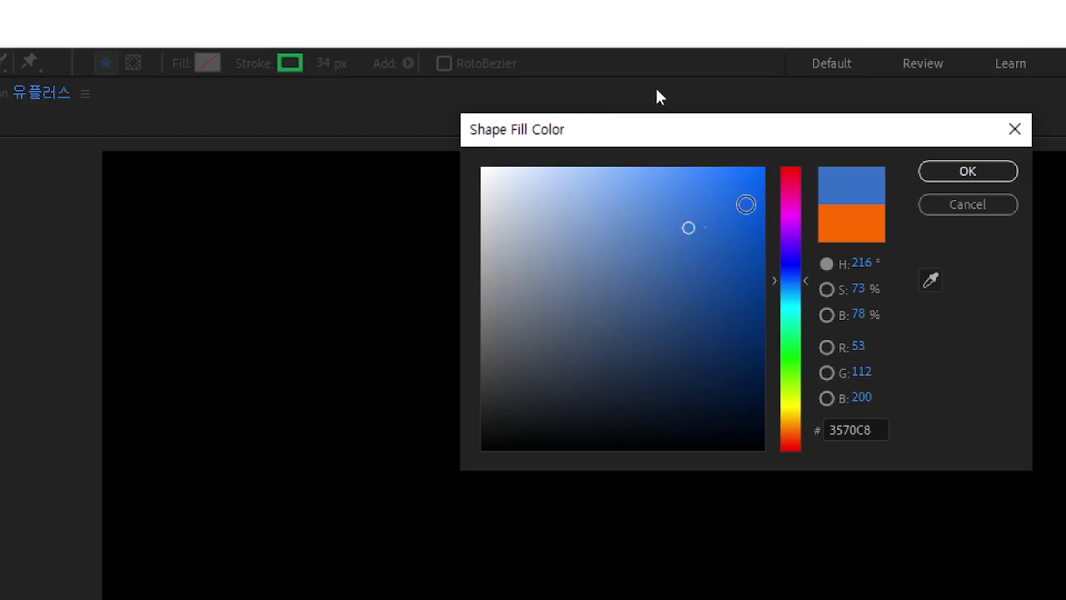
{"action": "left_click", "coordinate": [965, 177]}
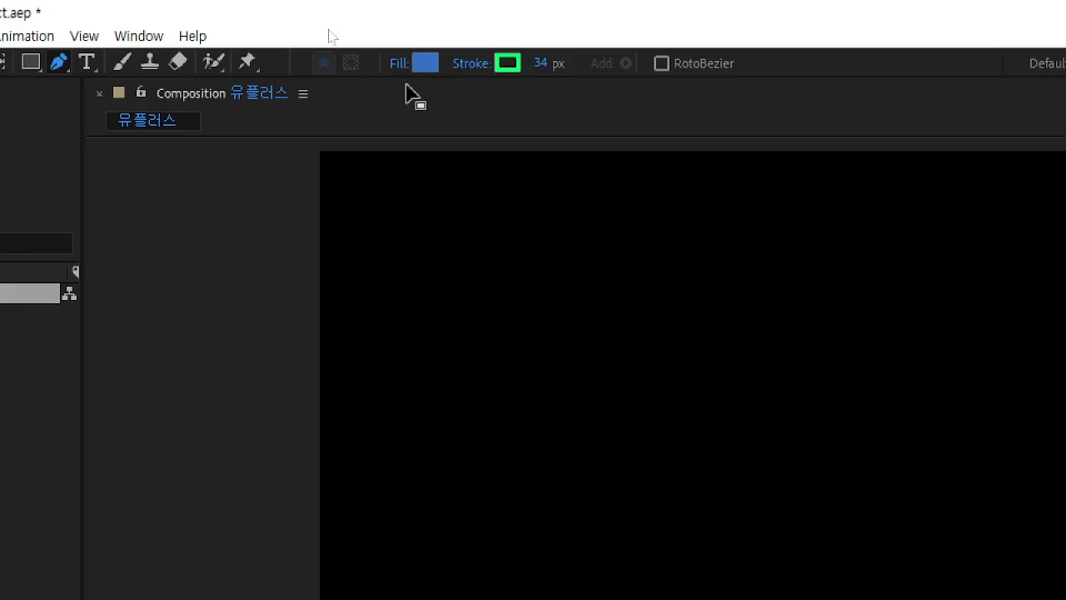
Set the Pen tool's stroke to None and keep its fill type as Solid Color
{"action": "left_click", "coordinate": [474, 68]}
{"action": "left_click_drag", "start_coordinate": [668, 358], "coordinate": [635, 185]}
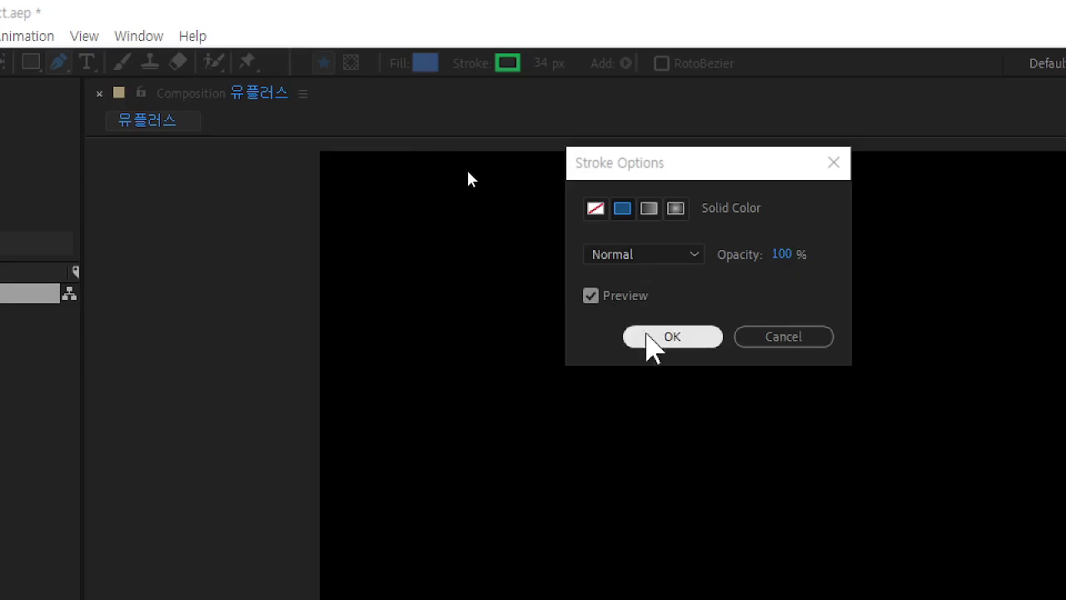
{"action": "left_click", "coordinate": [652, 336]}
{"action": "left_click", "coordinate": [468, 65]}
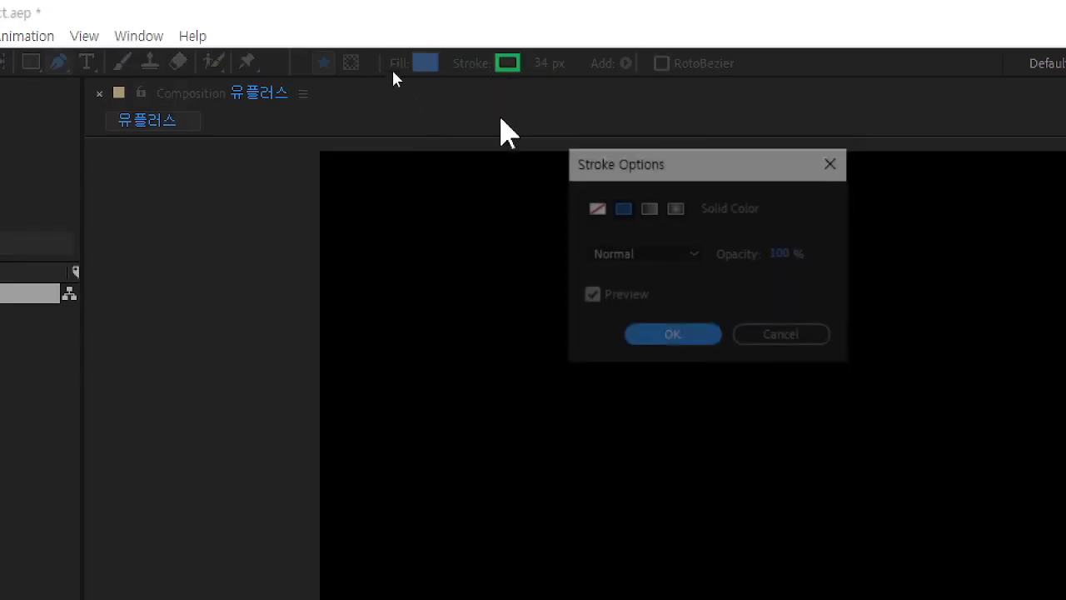
{"action": "left_click", "coordinate": [595, 208]}
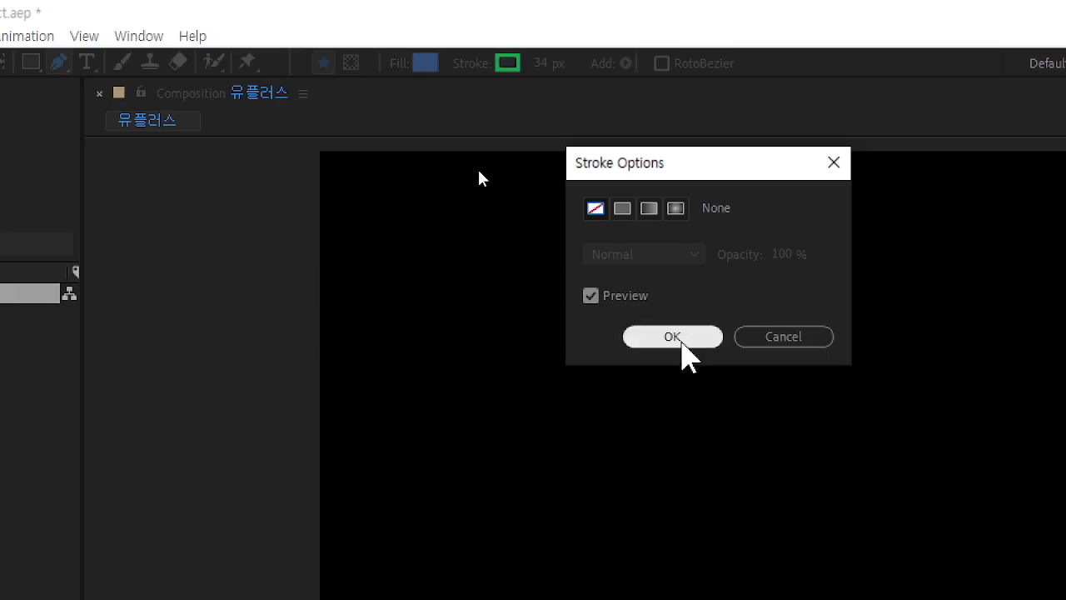
{"action": "left_click", "coordinate": [677, 338]}
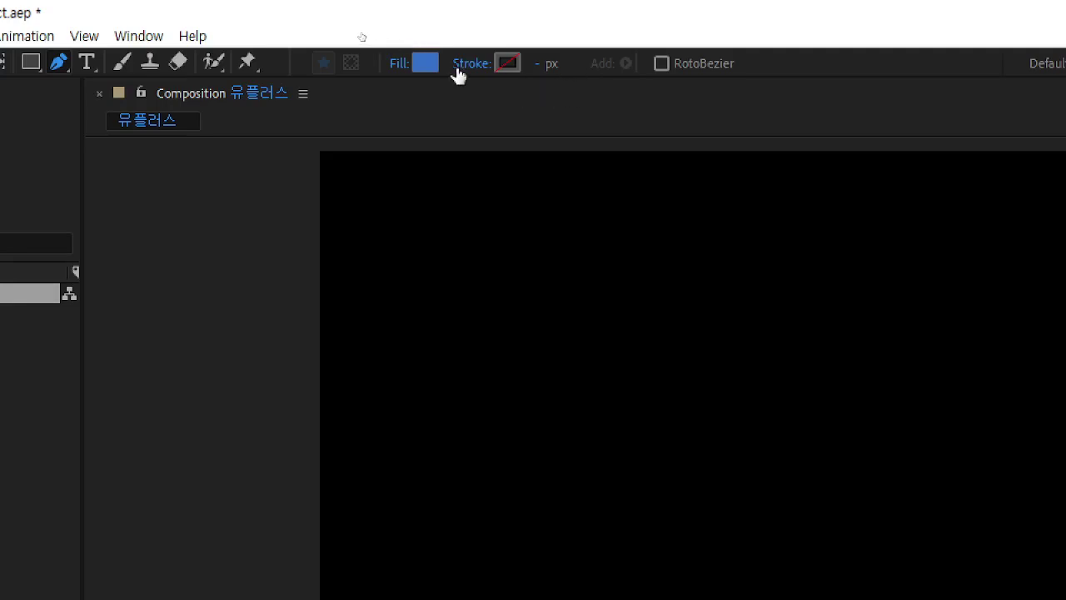
{"action": "left_click", "coordinate": [400, 69]}
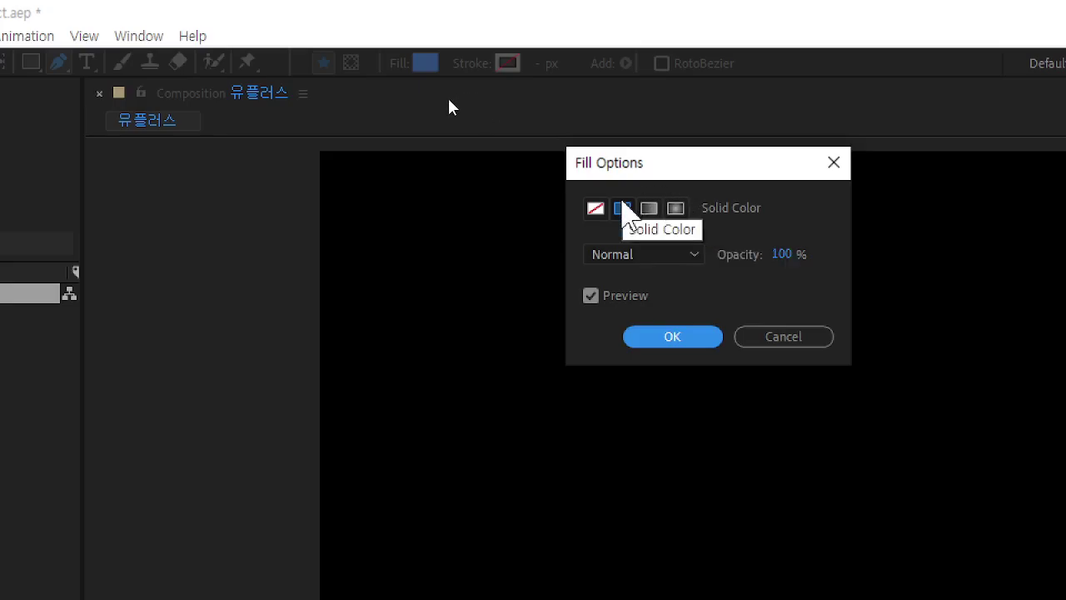
{"action": "left_click", "coordinate": [622, 209]}
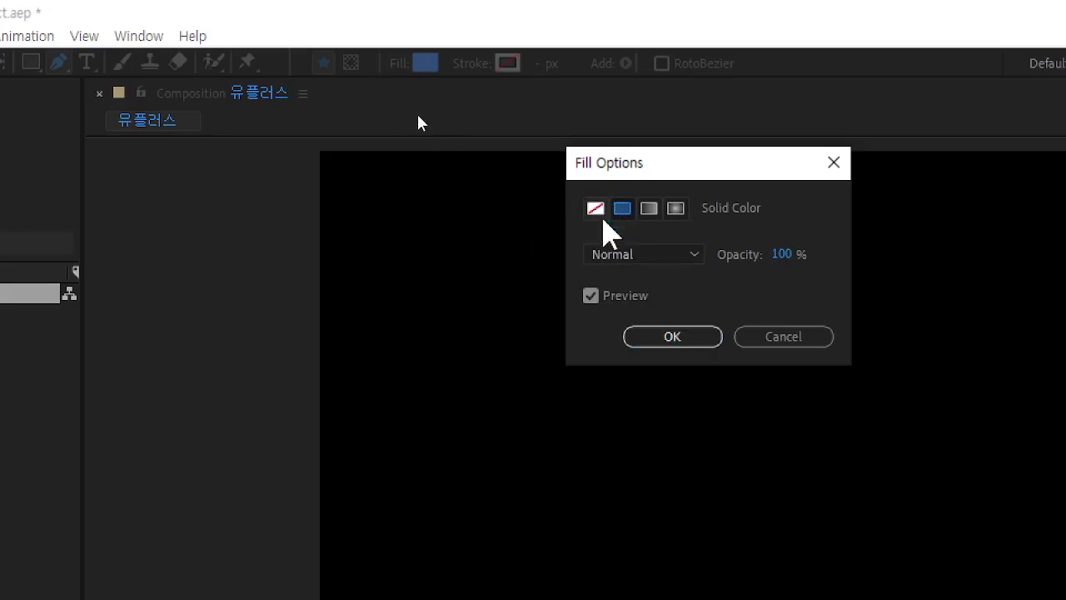
{"action": "left_click", "coordinate": [667, 336]}
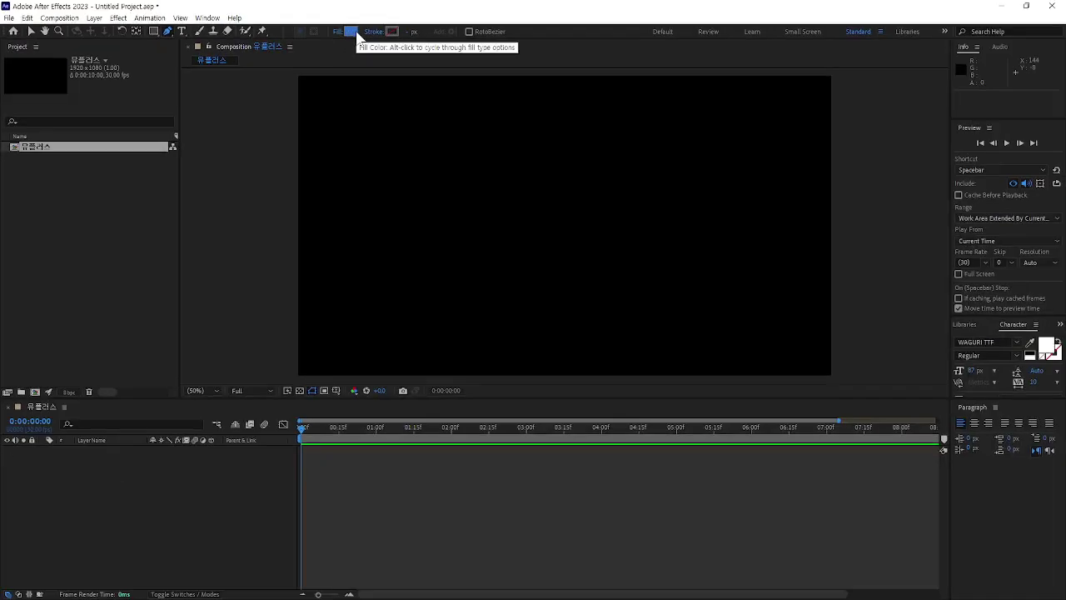
Draw a closed four-point shape over the composition's left part, slanting from just below the top middle to about one third along the bottom edge
{"action": "left_click", "coordinate": [290, 73]}
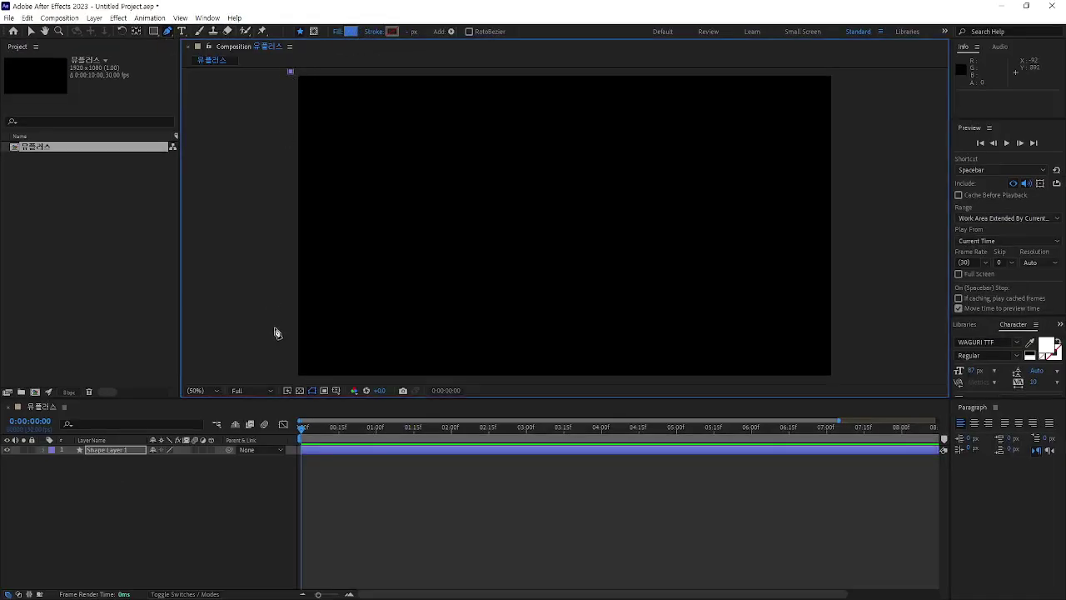
{"action": "left_click", "coordinate": [287, 379]}
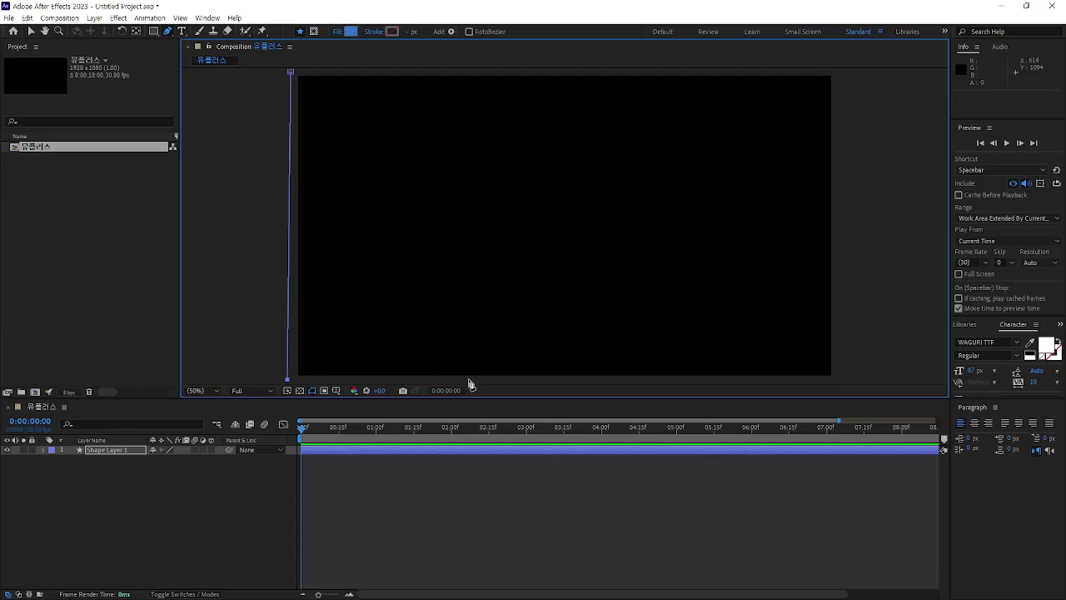
{"action": "left_click", "coordinate": [463, 380]}
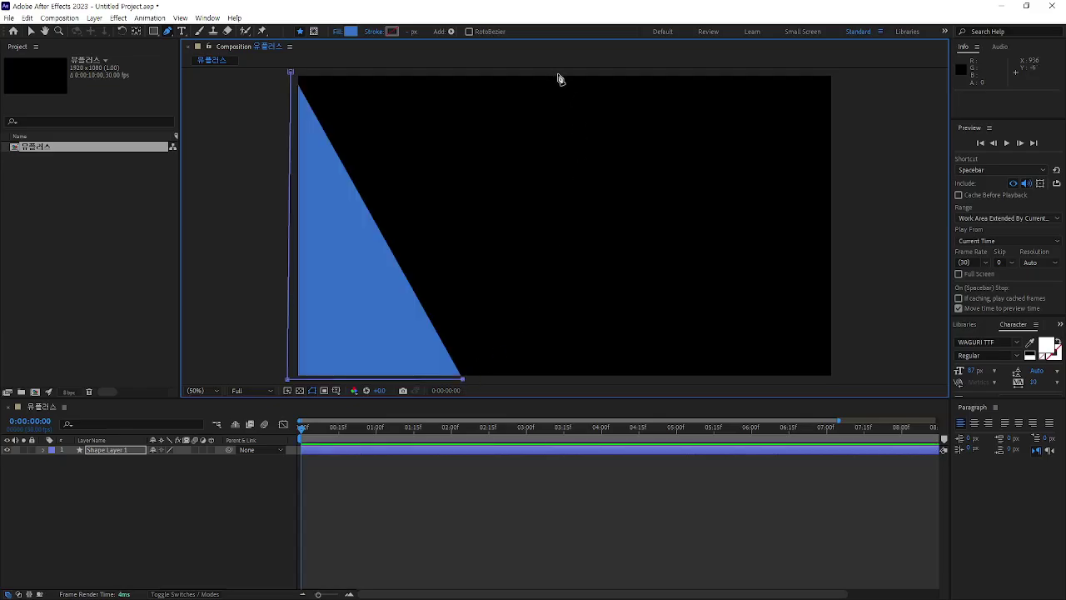
{"action": "left_click", "coordinate": [556, 74]}
{"action": "left_click", "coordinate": [292, 73]}
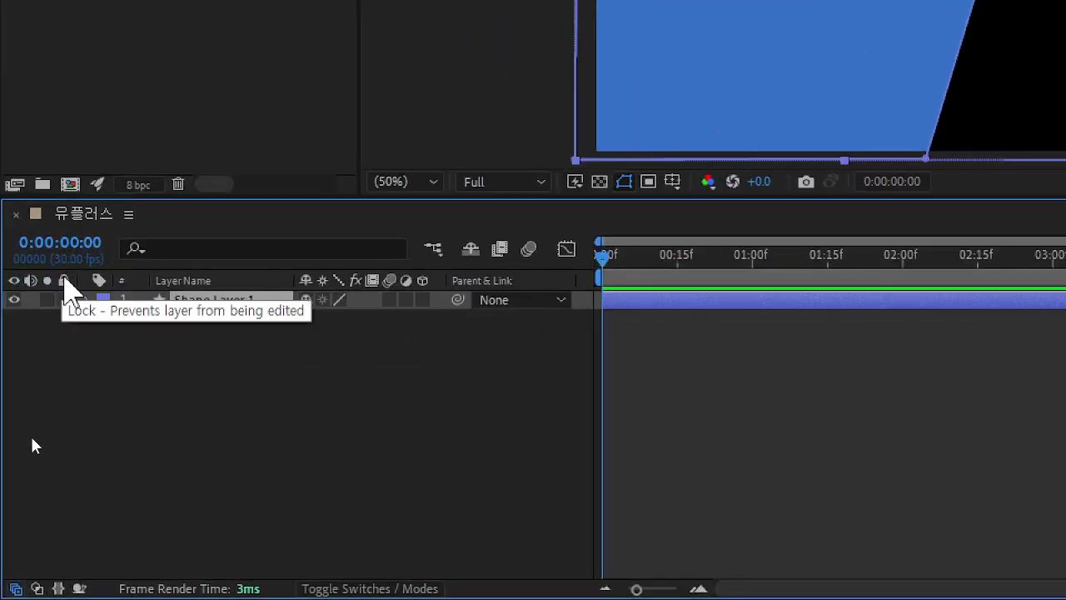
Lock the blue shape layer, unlock it, and lock it again to protect it from edits
{"action": "left_click", "coordinate": [63, 300]}
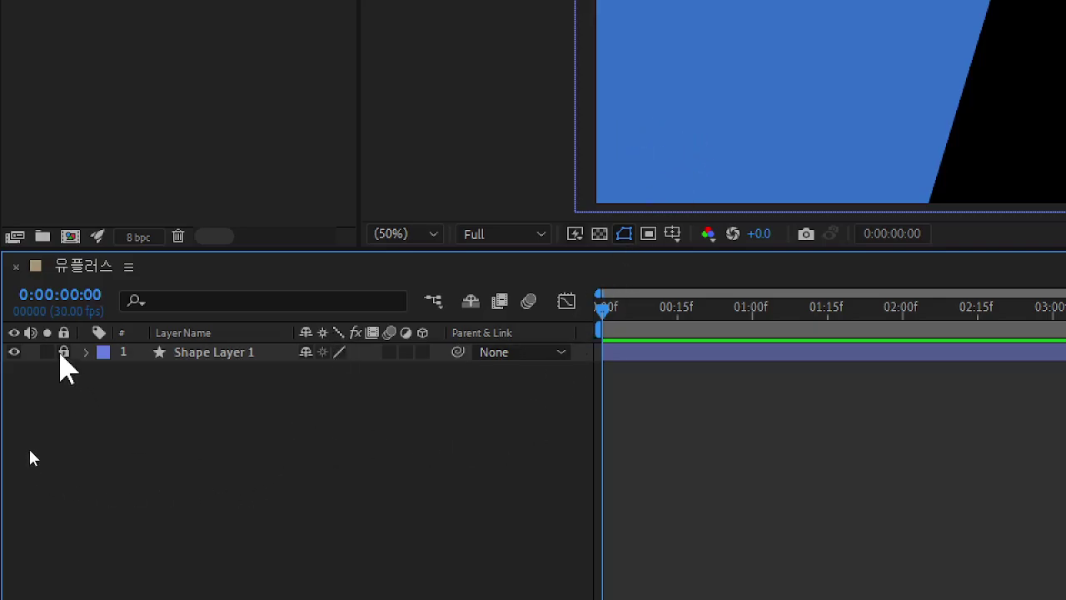
{"action": "left_click", "coordinate": [64, 353]}
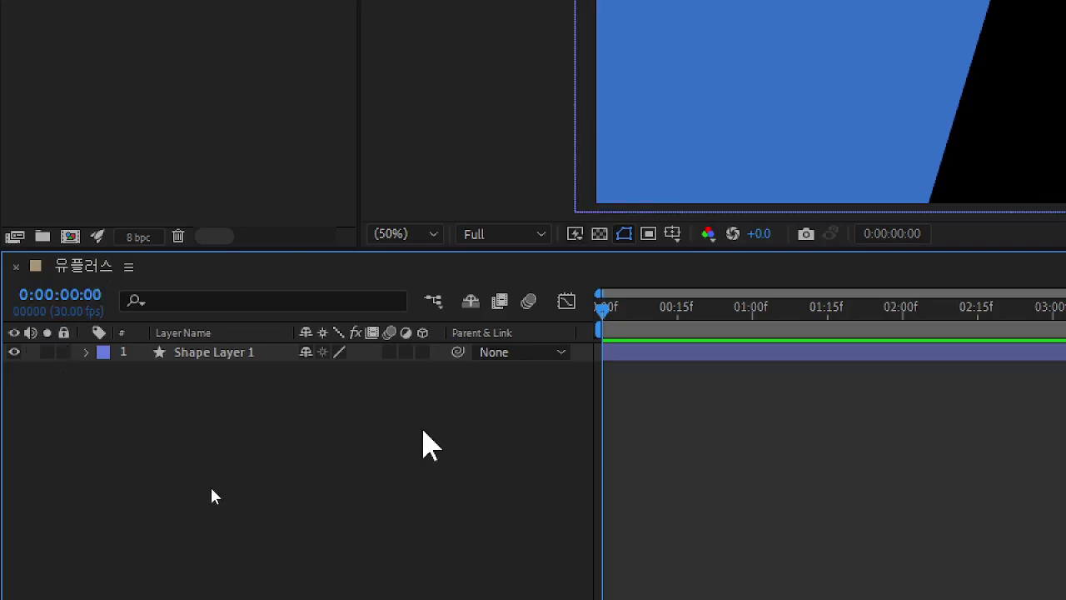
{"action": "left_click", "coordinate": [64, 352]}
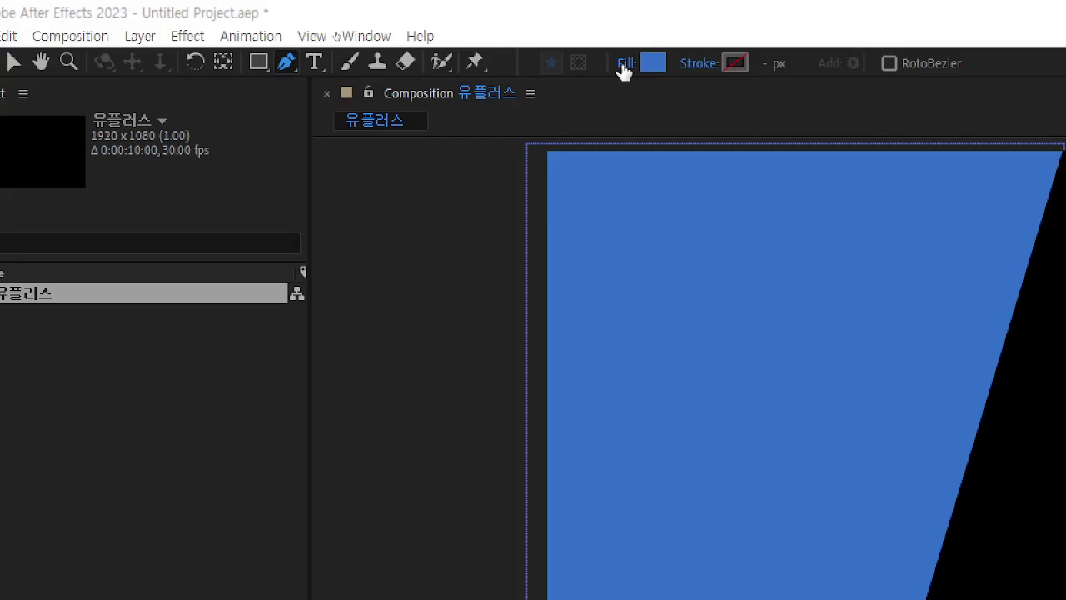
Set the fill type for the next pen shape to None
{"action": "left_click", "coordinate": [625, 71]}
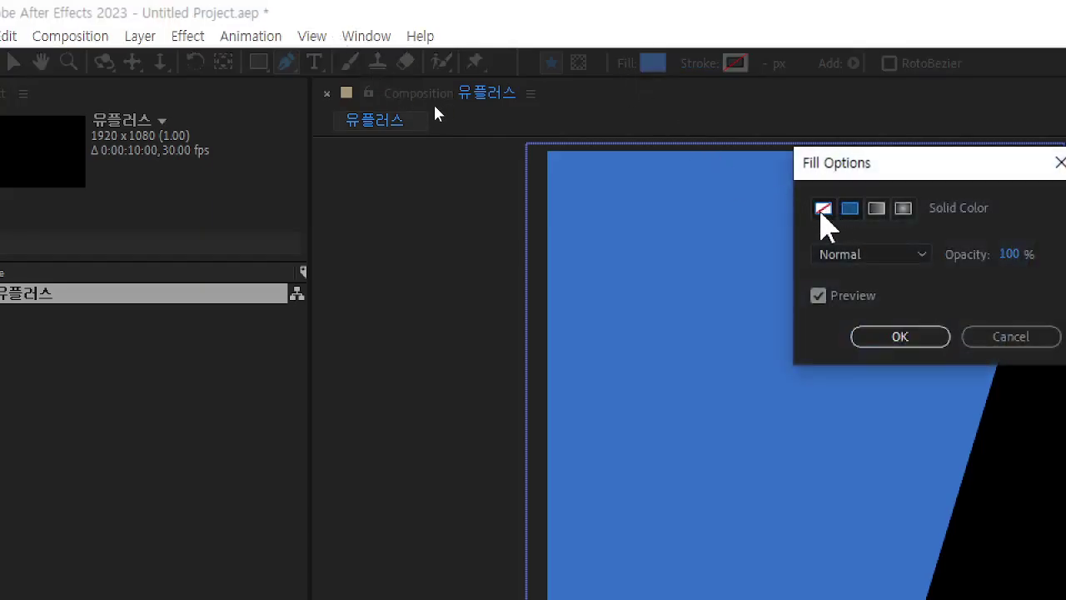
{"action": "left_click", "coordinate": [822, 210]}
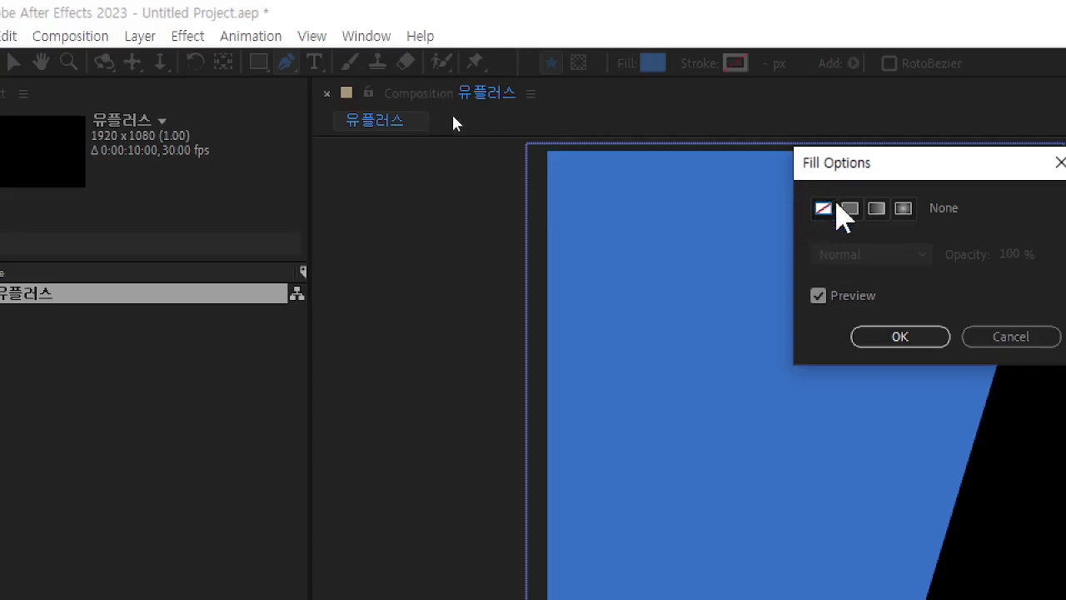
{"action": "left_click", "coordinate": [913, 343]}
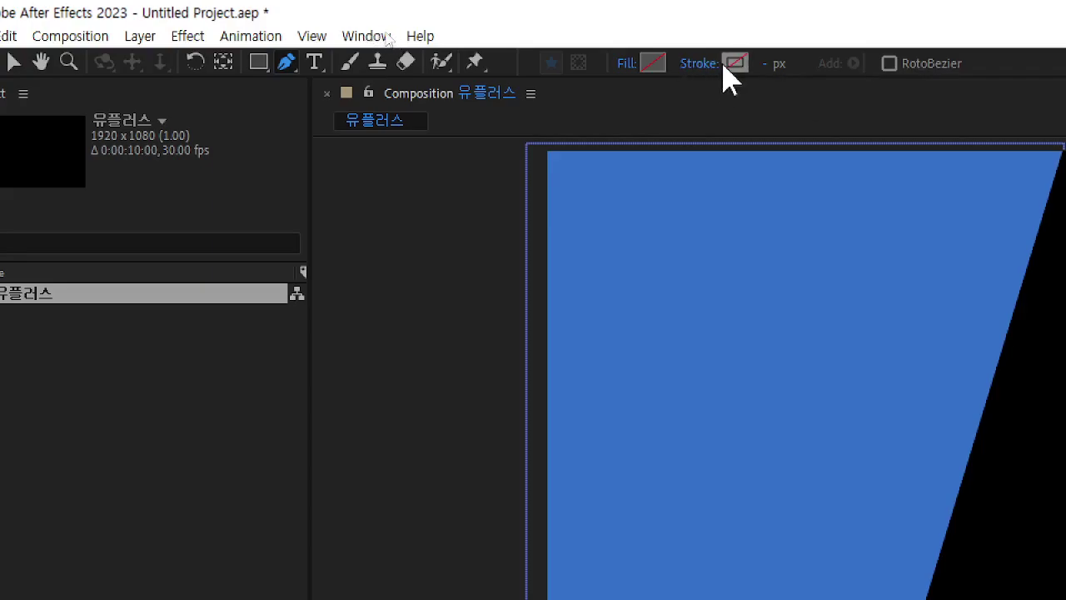
Set the stroke for the next pen path to solid white, FFFFFF, with a width of 10 px
{"action": "left_click", "coordinate": [698, 66]}
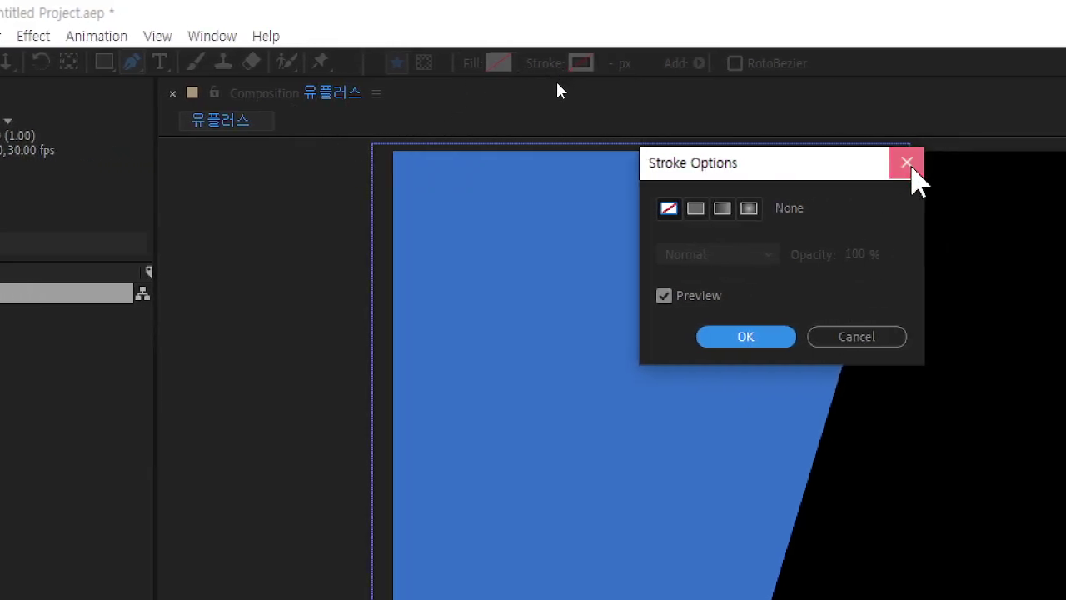
{"action": "left_click", "coordinate": [908, 164]}
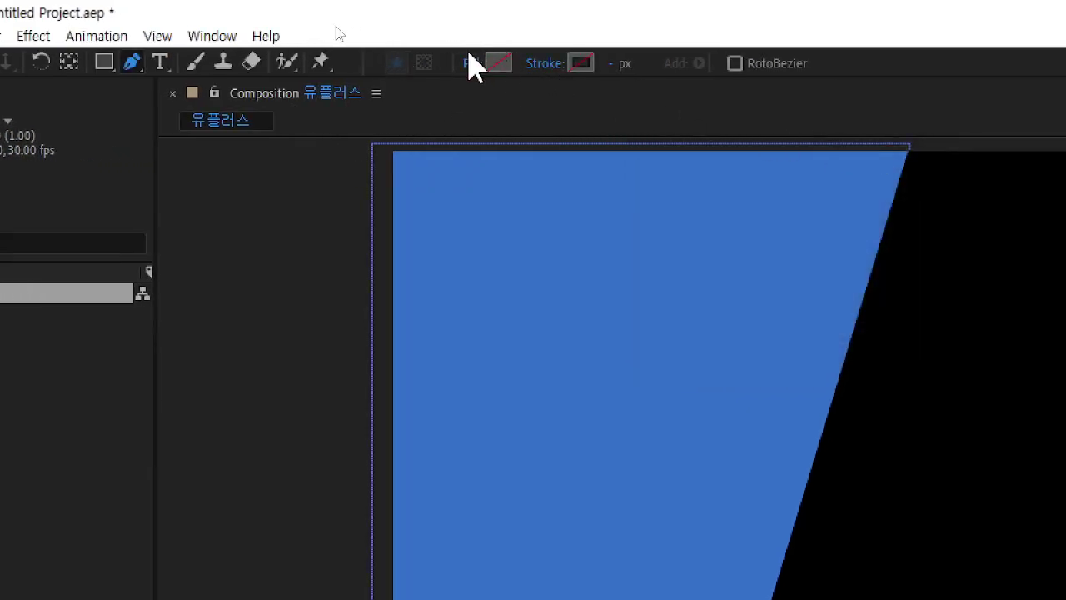
{"action": "left_click", "coordinate": [582, 65]}
{"action": "left_click_drag", "start_coordinate": [788, 188], "coordinate": [761, 166]}
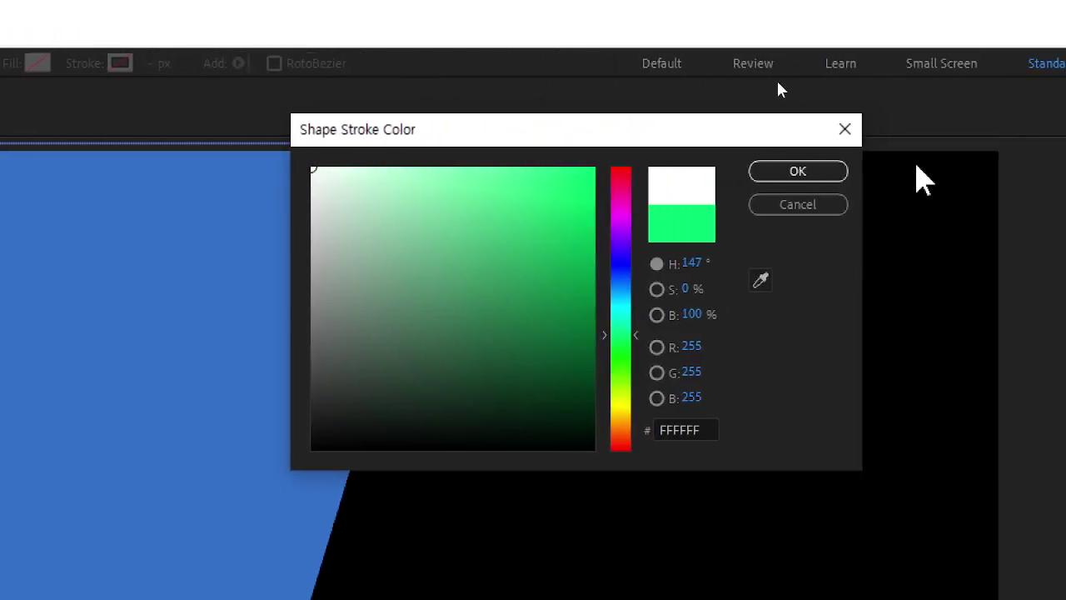
{"action": "left_click", "coordinate": [791, 172]}
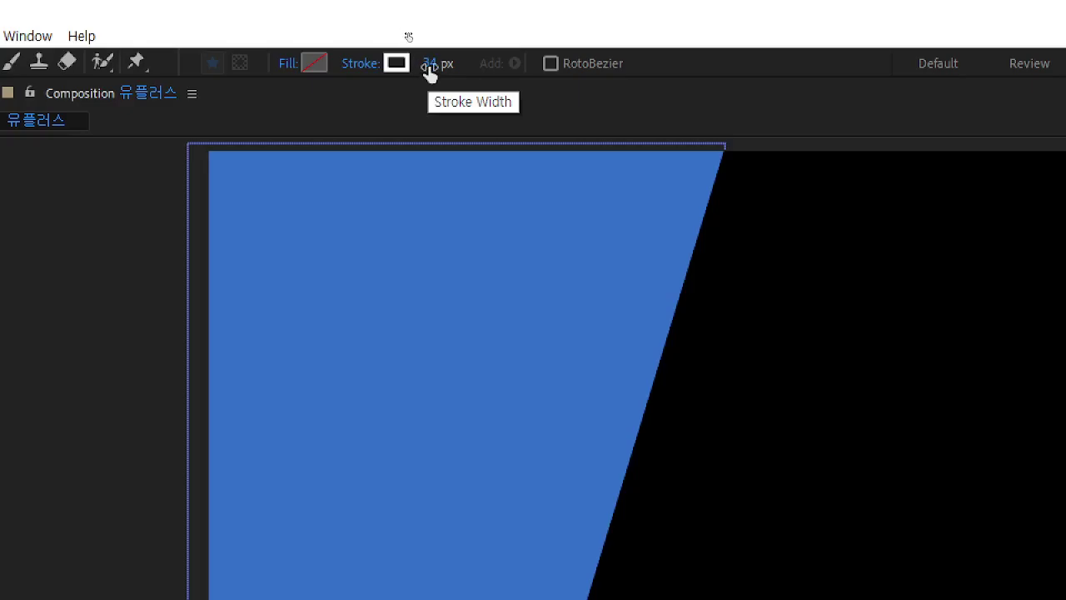
{"action": "left_click", "coordinate": [428, 67]}
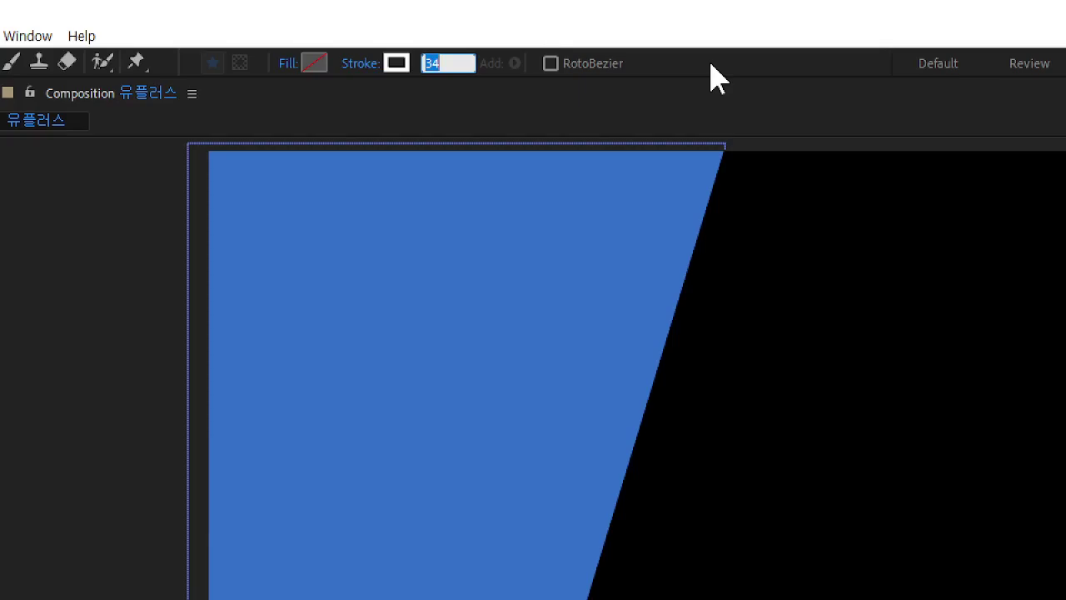
{"action": "type", "text": "10"}
{"action": "key", "text": "Return"}
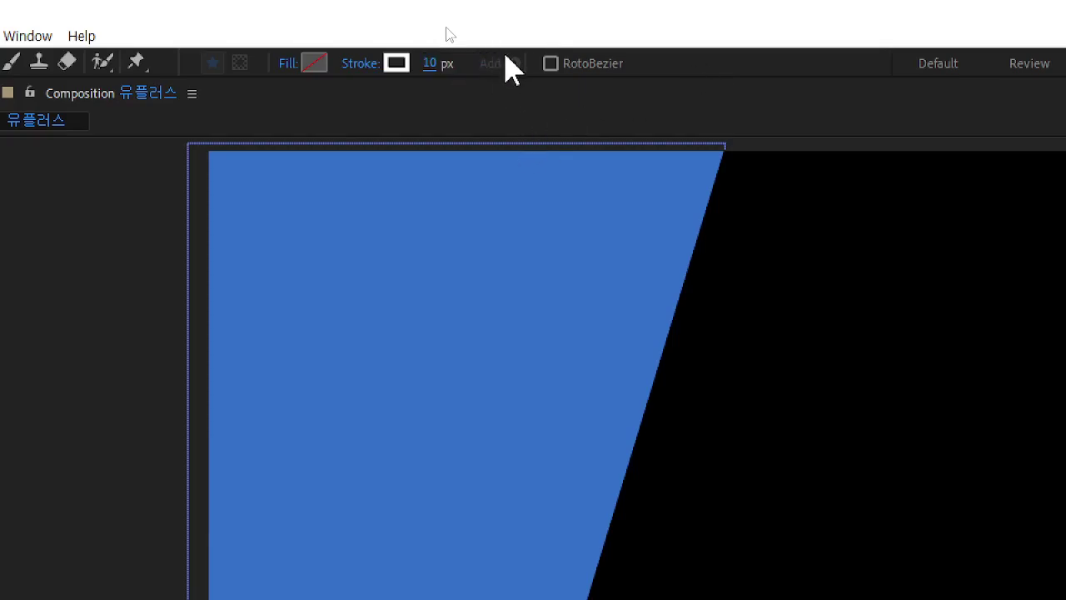
Draw an open white house outline on the blue shape's upper part, with a roof peak, a chimney and a long horizontal base line
{"action": "left_click", "coordinate": [269, 352]}
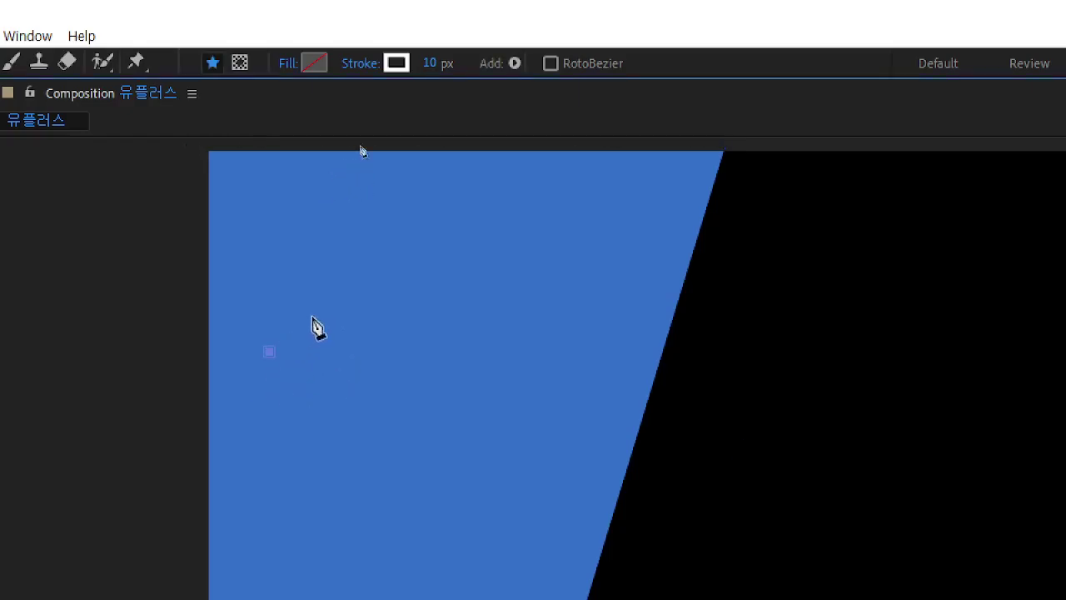
{"action": "left_click", "coordinate": [326, 261]}
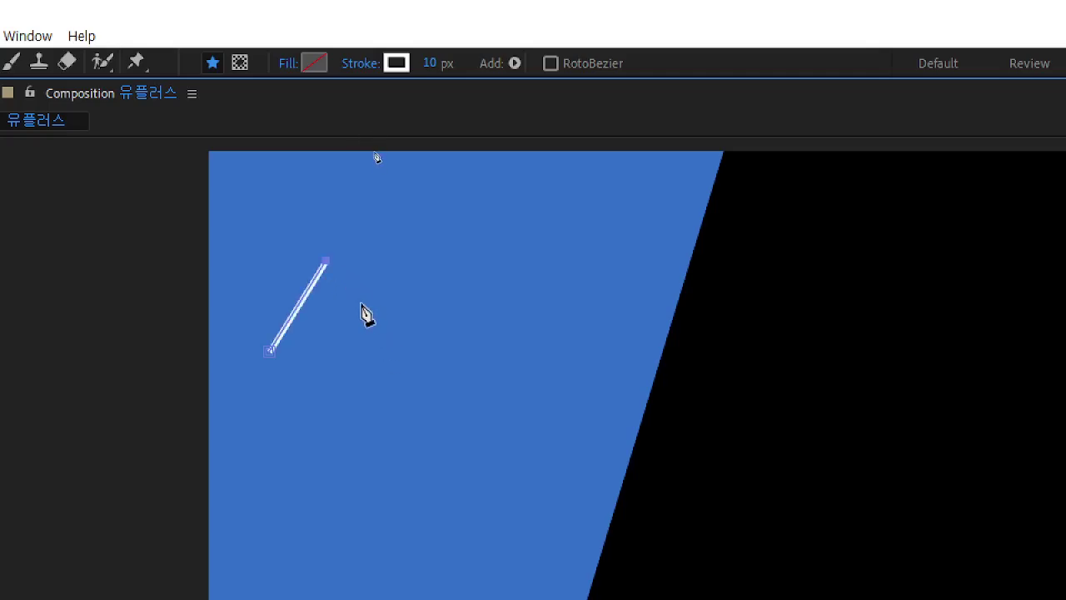
{"action": "left_click_drag", "start_coordinate": [372, 313], "coordinate": [396, 283]}
{"action": "left_click", "coordinate": [399, 351]}
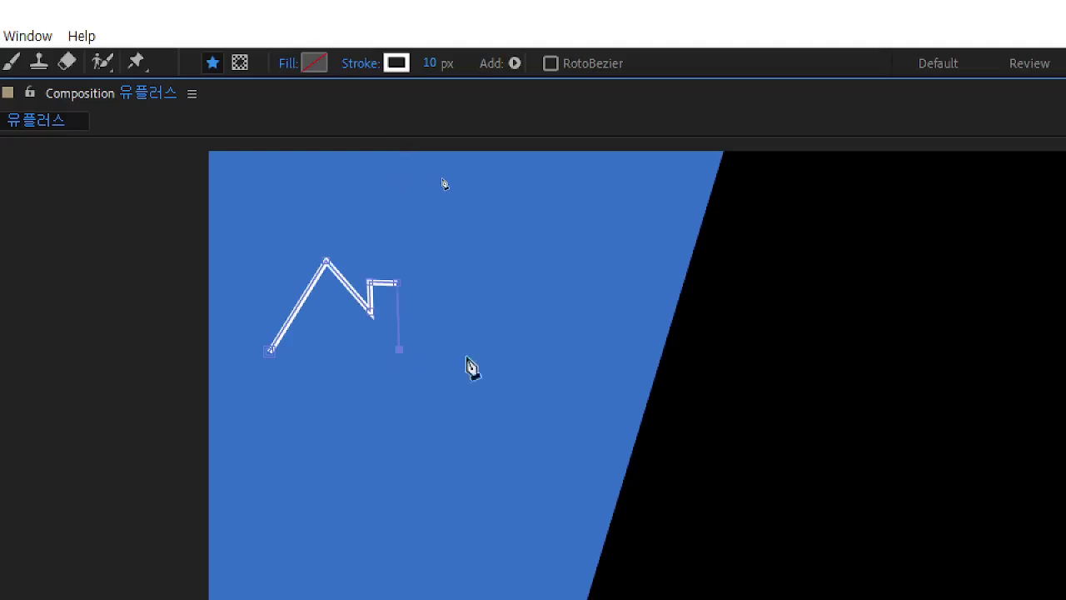
{"action": "left_click", "coordinate": [551, 351]}
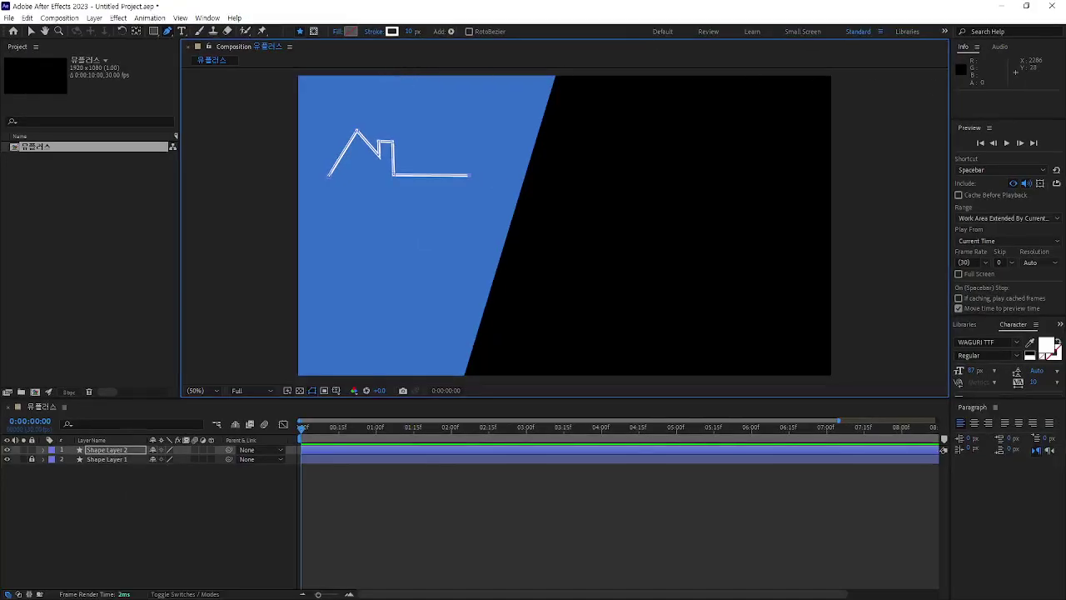
{"action": "left_click", "coordinate": [289, 439]}
{"action": "key", "text": "minus"}
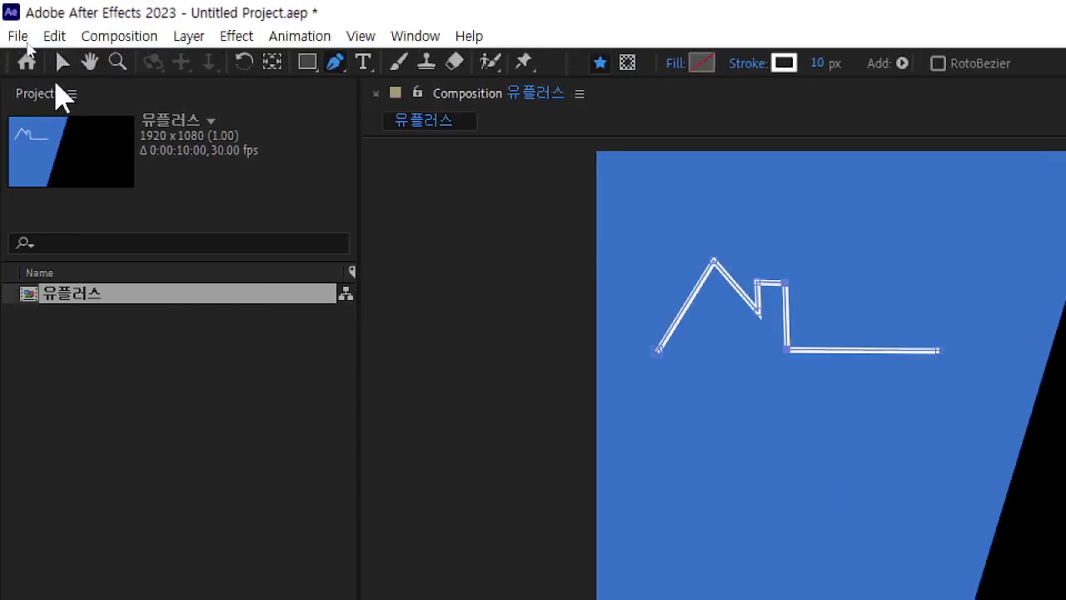
Shorten the house outline's horizontal base line slightly and nudge its corner points to straighten the segments
{"action": "left_click", "coordinate": [63, 61]}
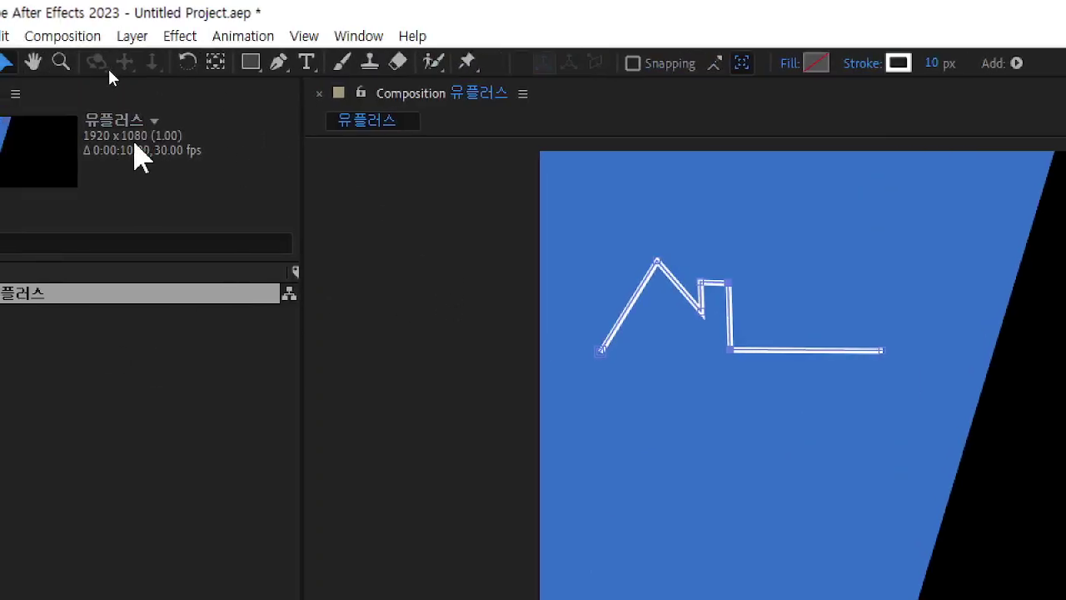
{"action": "left_click", "coordinate": [278, 62]}
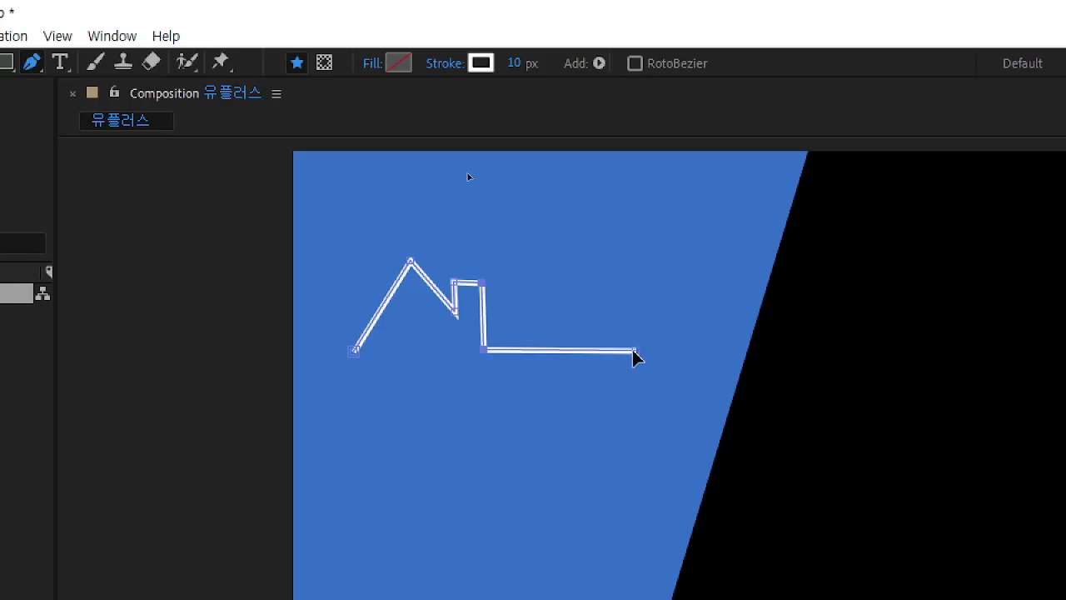
{"action": "left_click_drag", "start_coordinate": [633, 353], "coordinate": [611, 355]}
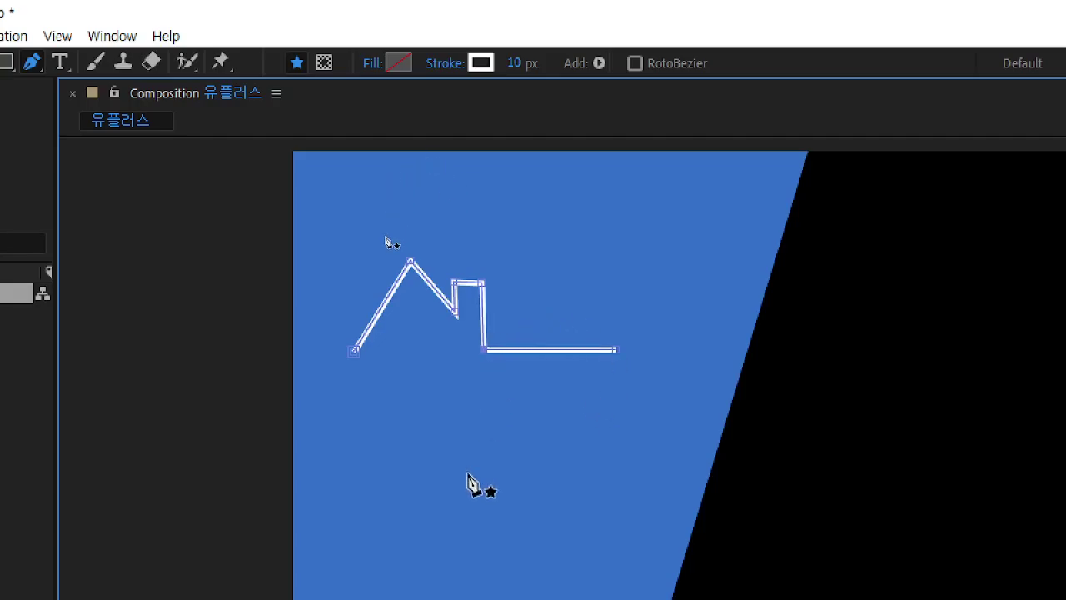
{"action": "key", "text": "Right"}
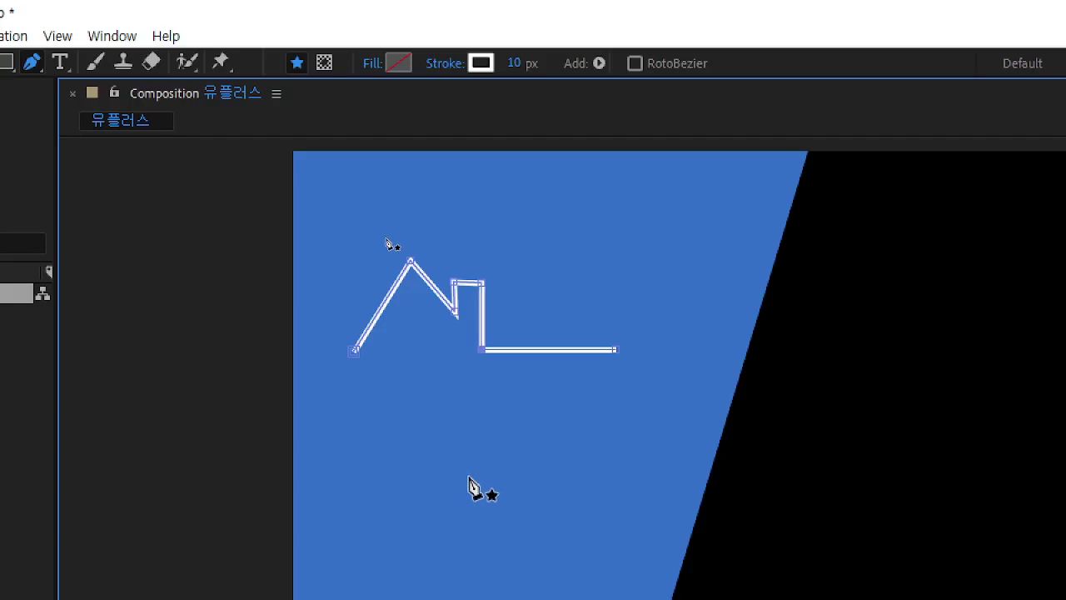
{"action": "key", "text": "Left"}
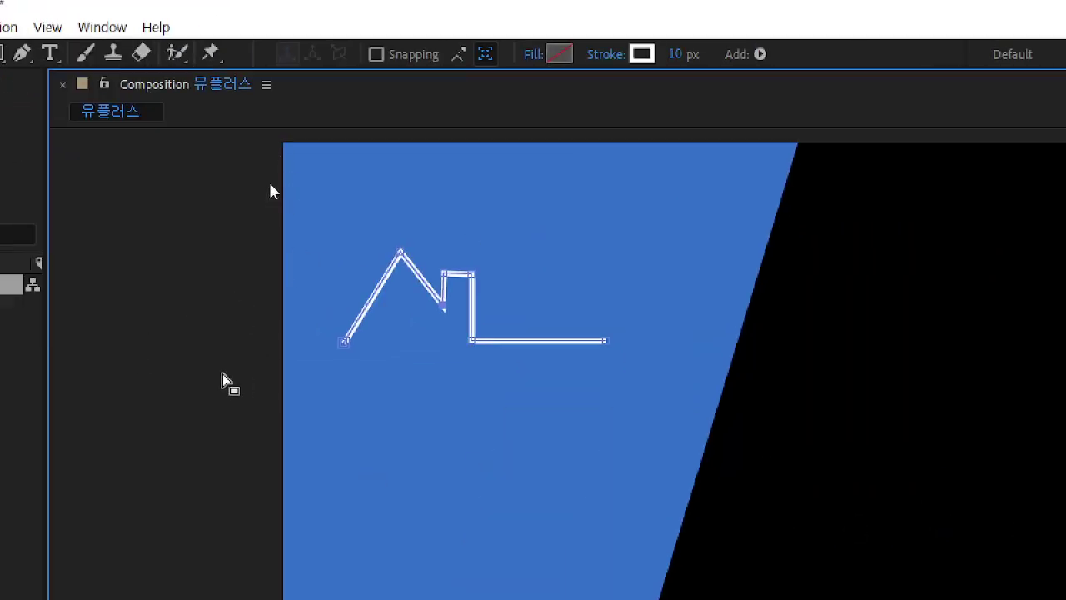
{"action": "left_click", "coordinate": [222, 374]}
{"action": "left_click", "coordinate": [909, 308]}
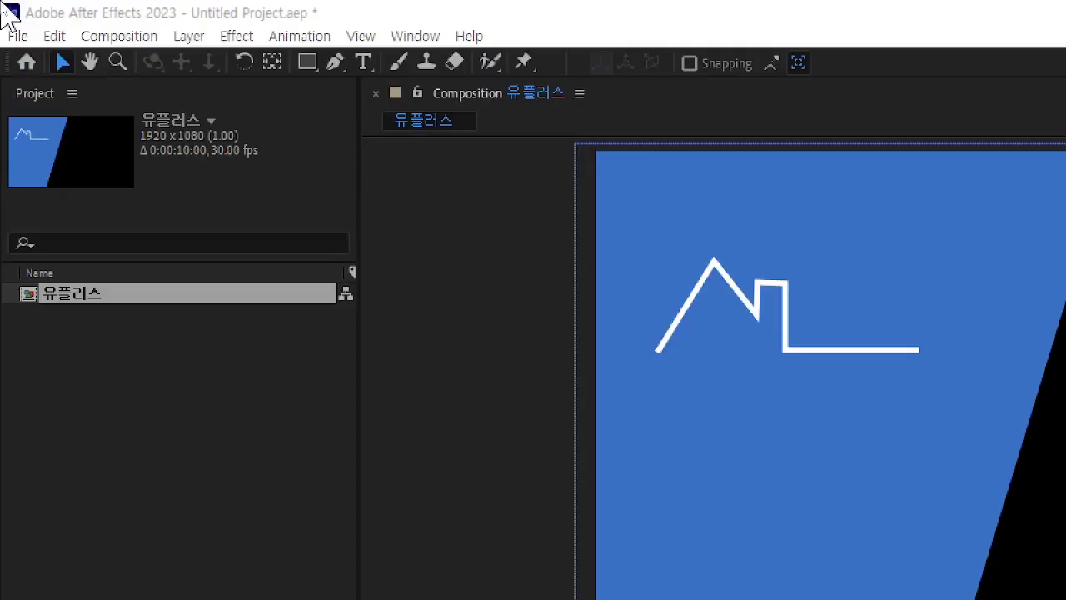
Add the text "아이가 있는 집엔" just below the house outline
{"action": "left_click", "coordinate": [363, 63]}
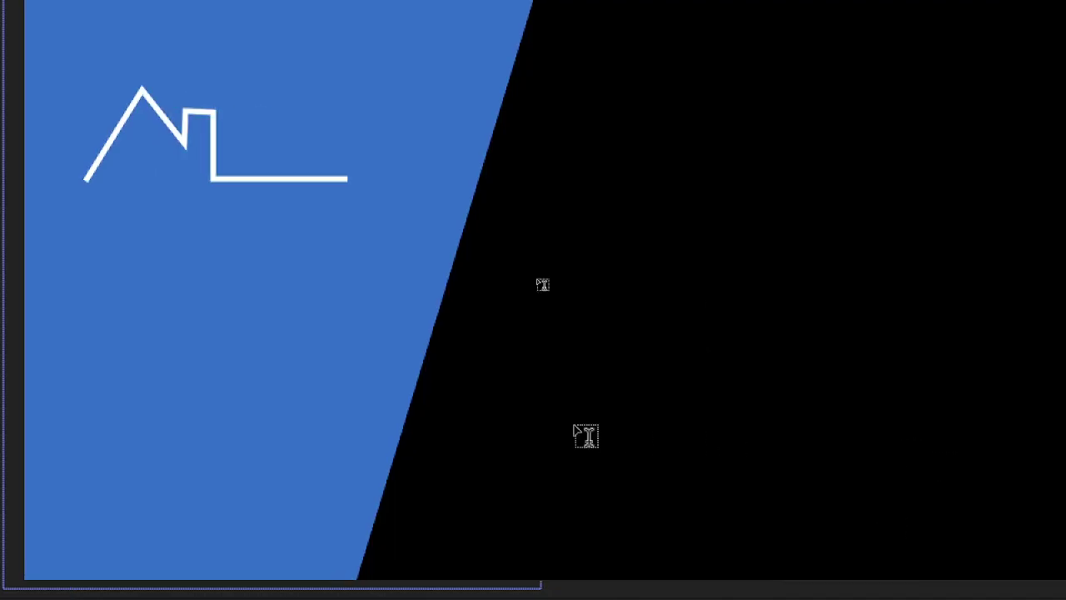
{"action": "left_click", "coordinate": [221, 237]}
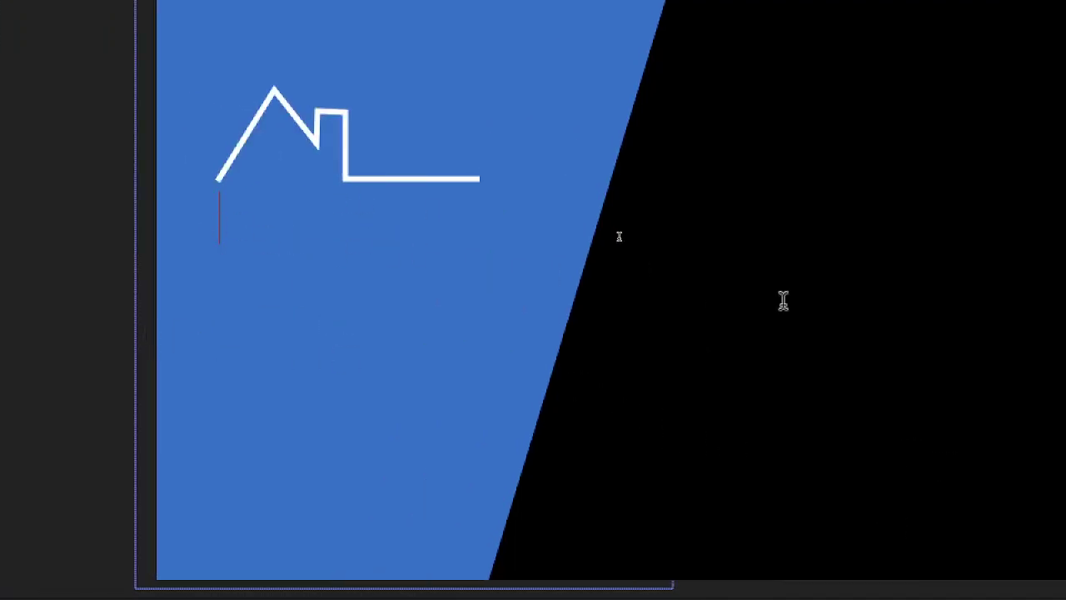
{"action": "type", "text": "dk"}
{"action": "key", "text": "BackSpace"}
{"action": "key", "text": "BackSpace"}
{"action": "type", "text": "아이가 있는"}
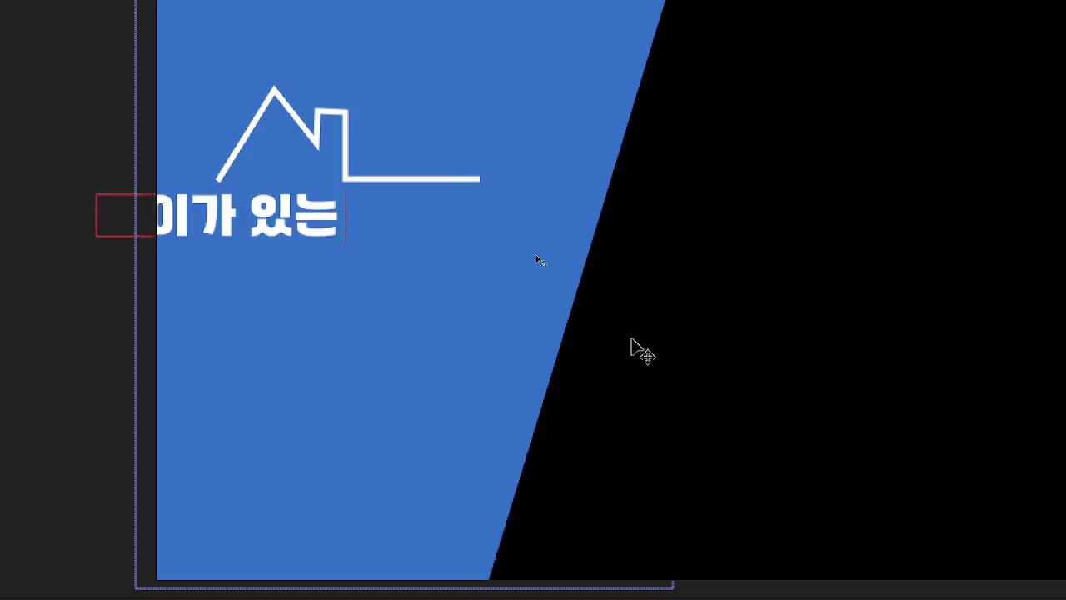
{"action": "type", "text": " 집엔"}
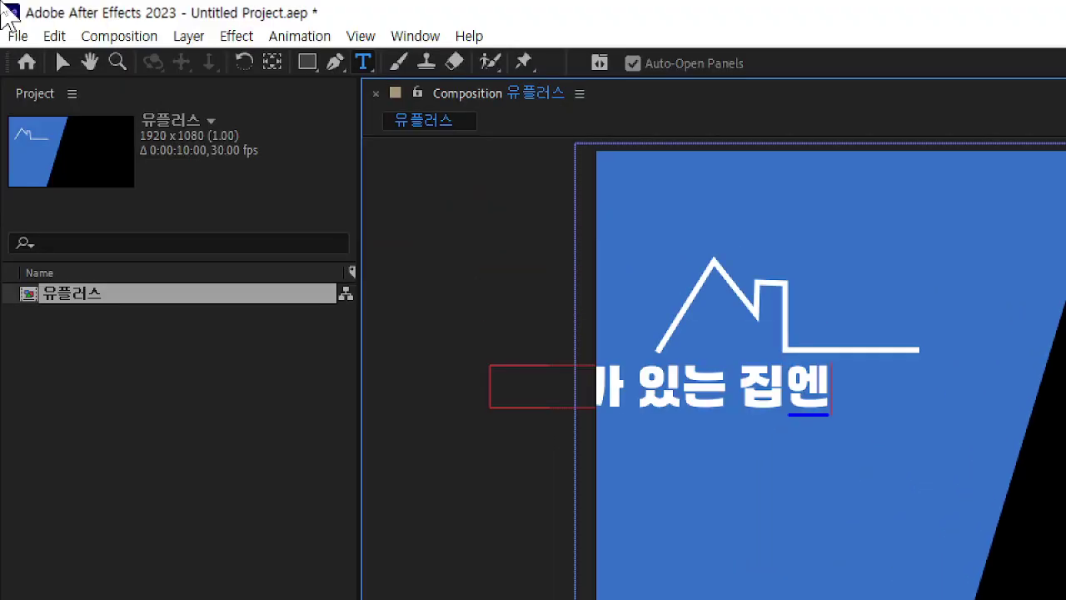
{"action": "left_click", "coordinate": [63, 63]}
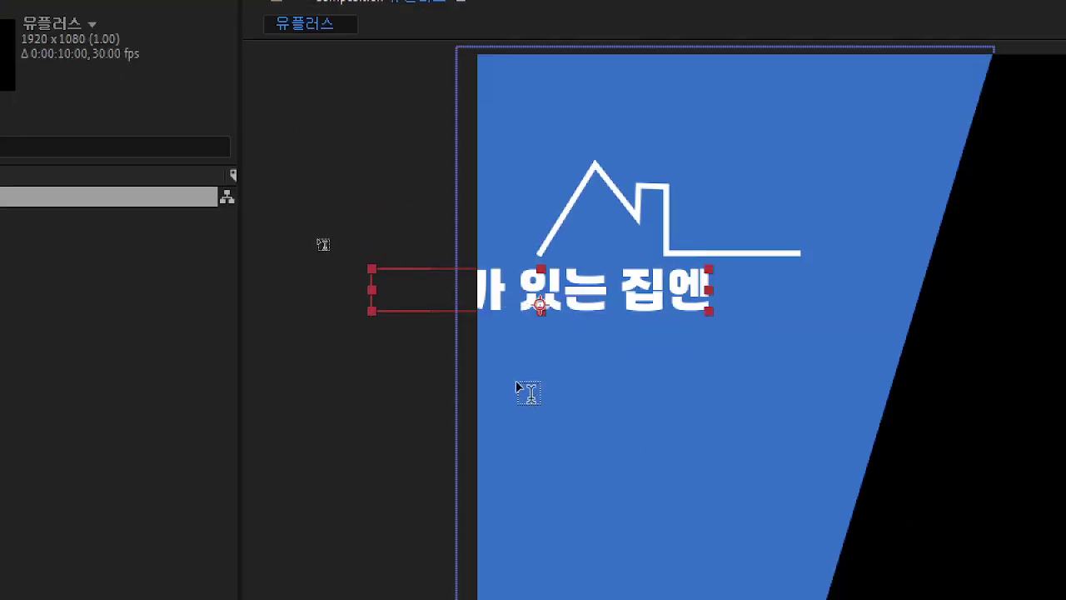
Add a separate text layer reading "유플러스" below the first text line
{"action": "left_click", "coordinate": [636, 483]}
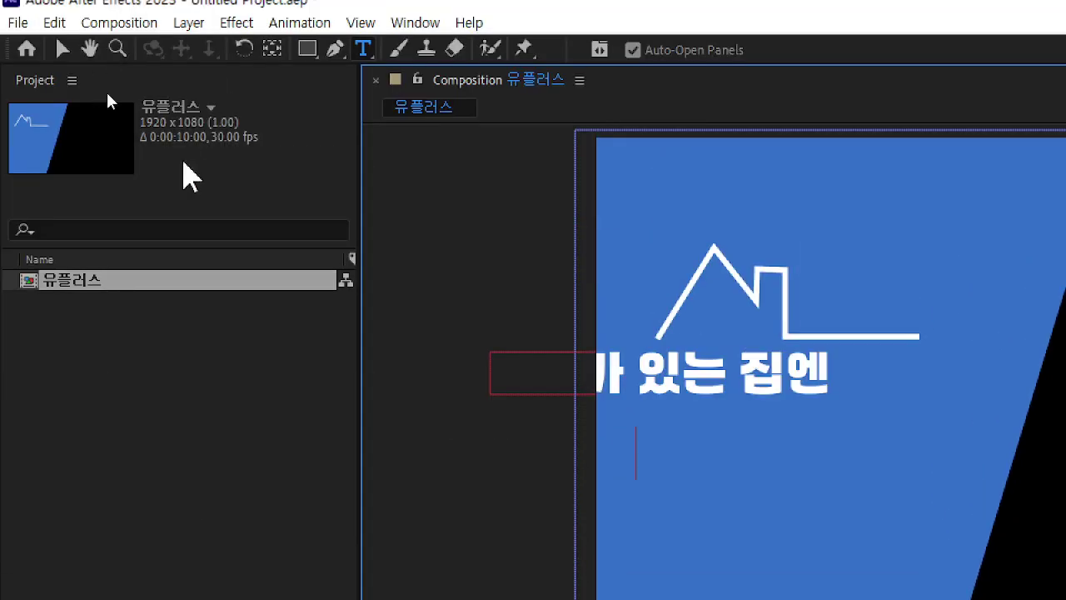
{"action": "type", "text": "유플러스"}
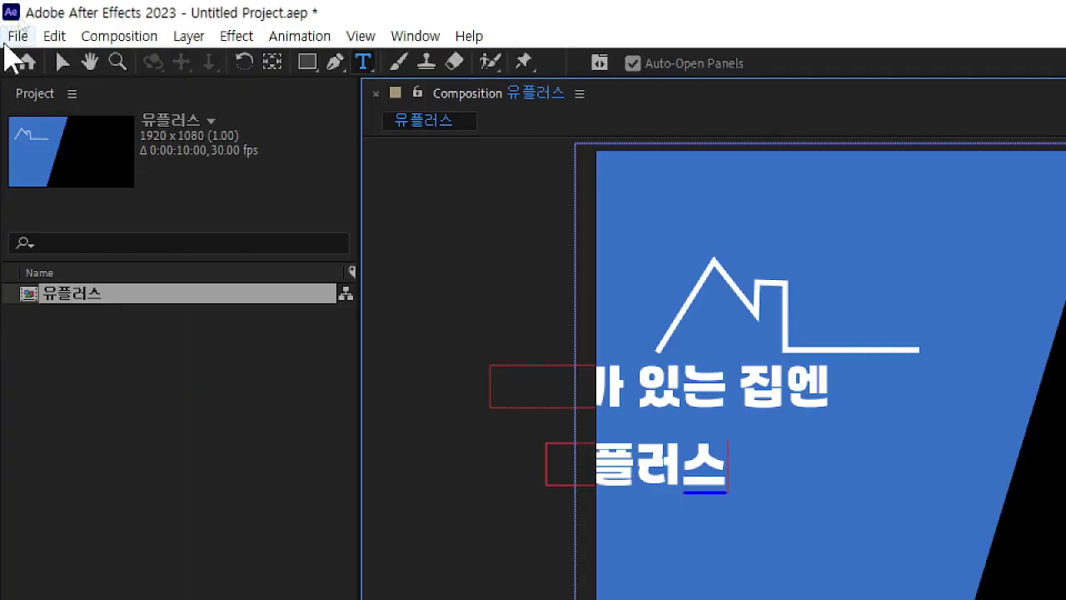
{"action": "left_click", "coordinate": [60, 64]}
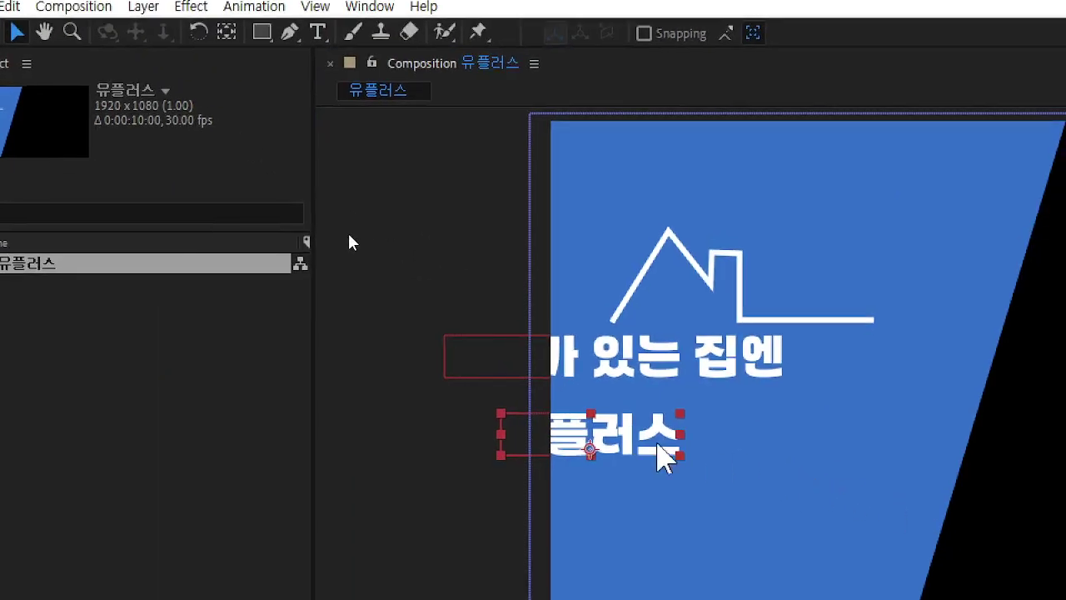
Move both text lines fully onto the blue shape and shrink "아이가 있는 집엔" to the house outline's width, directly beneath it
{"action": "left_click_drag", "start_coordinate": [710, 485], "coordinate": [824, 409]}
{"action": "left_click_drag", "start_coordinate": [754, 376], "coordinate": [921, 391]}
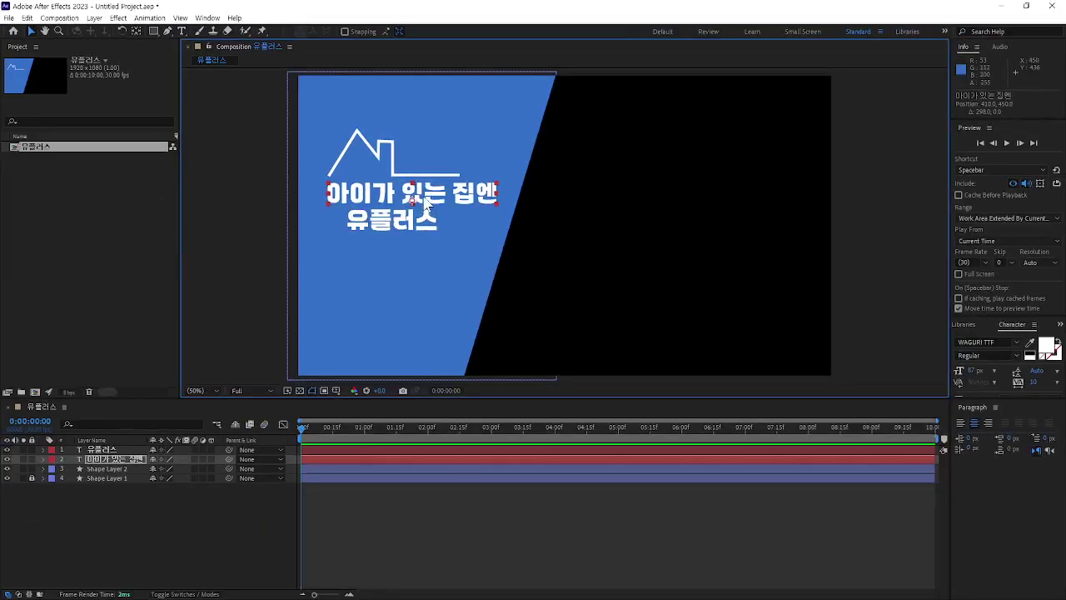
{"action": "left_click_drag", "start_coordinate": [426, 200], "coordinate": [406, 201]}
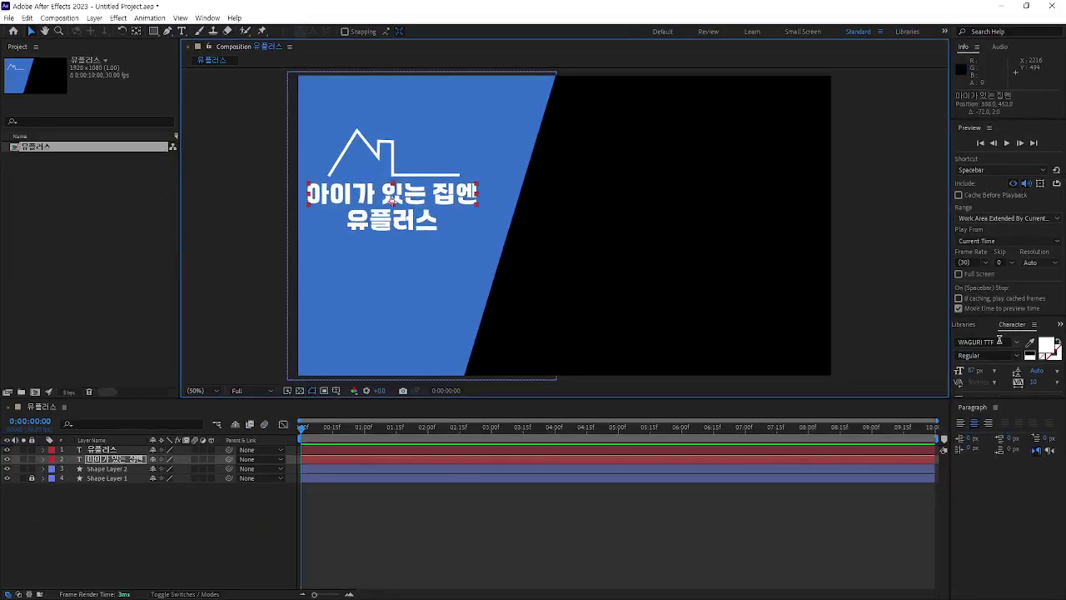
{"action": "left_click_drag", "start_coordinate": [973, 374], "coordinate": [962, 374]}
{"action": "left_click_drag", "start_coordinate": [449, 198], "coordinate": [451, 191]}
Enlarge the "유플러스" text to 154 px and place it directly under the first line at position 390, 576
{"action": "left_click", "coordinate": [426, 223]}
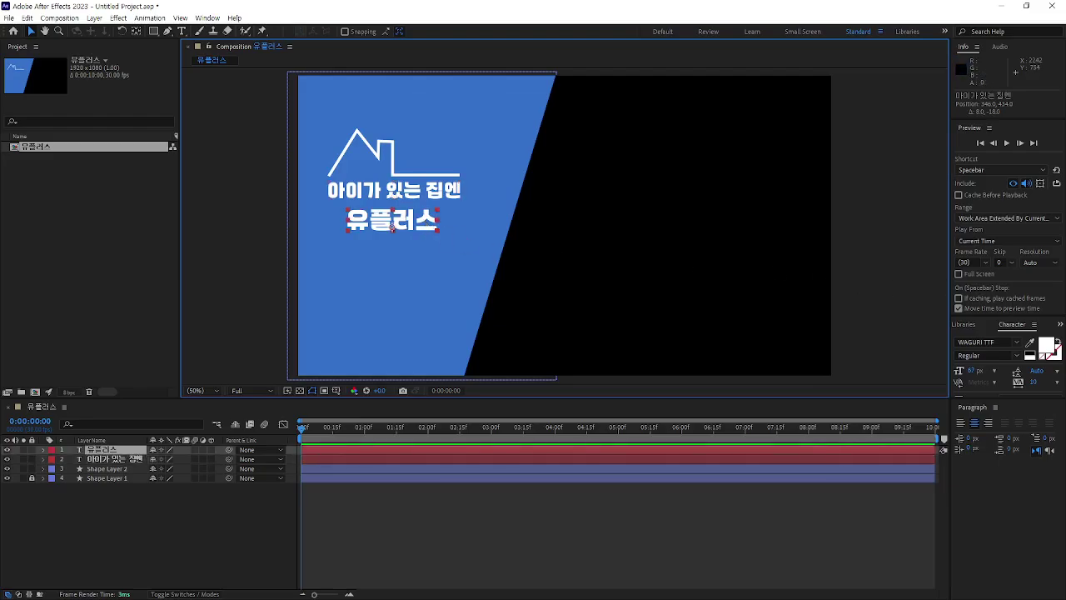
{"action": "left_click_drag", "start_coordinate": [977, 370], "coordinate": [1008, 368]}
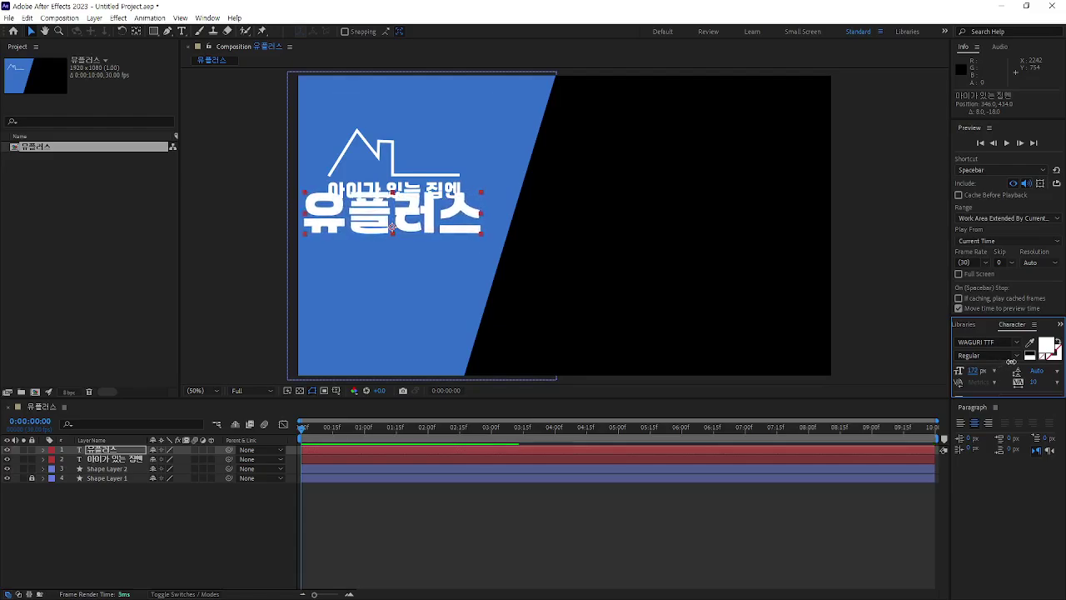
{"action": "left_click", "coordinate": [448, 223]}
{"action": "left_click_drag", "start_coordinate": [448, 222], "coordinate": [456, 233]}
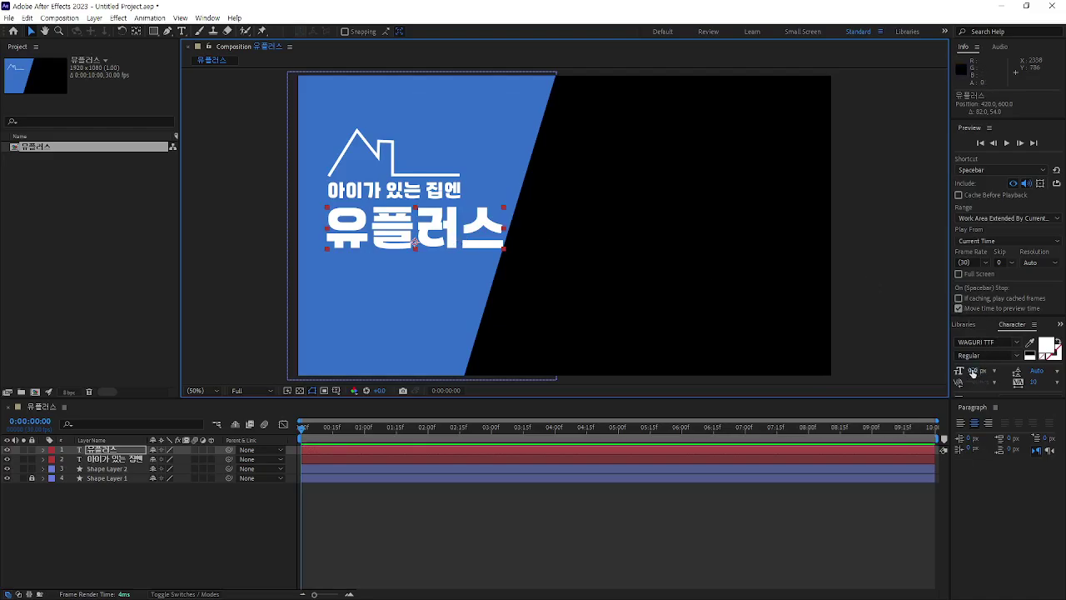
{"action": "left_click_drag", "start_coordinate": [972, 372], "coordinate": [962, 371]}
{"action": "left_click_drag", "start_coordinate": [474, 227], "coordinate": [464, 218]}
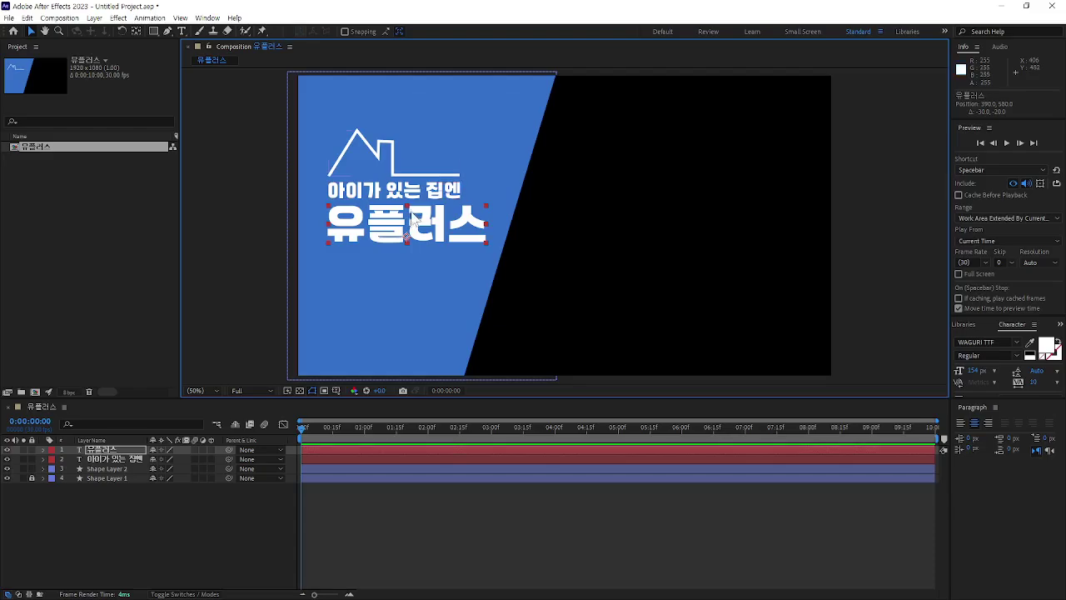
{"action": "key", "text": "Up"}
{"action": "key", "text": "Up"}
{"action": "key", "text": "Up"}
{"action": "key", "text": "Up"}
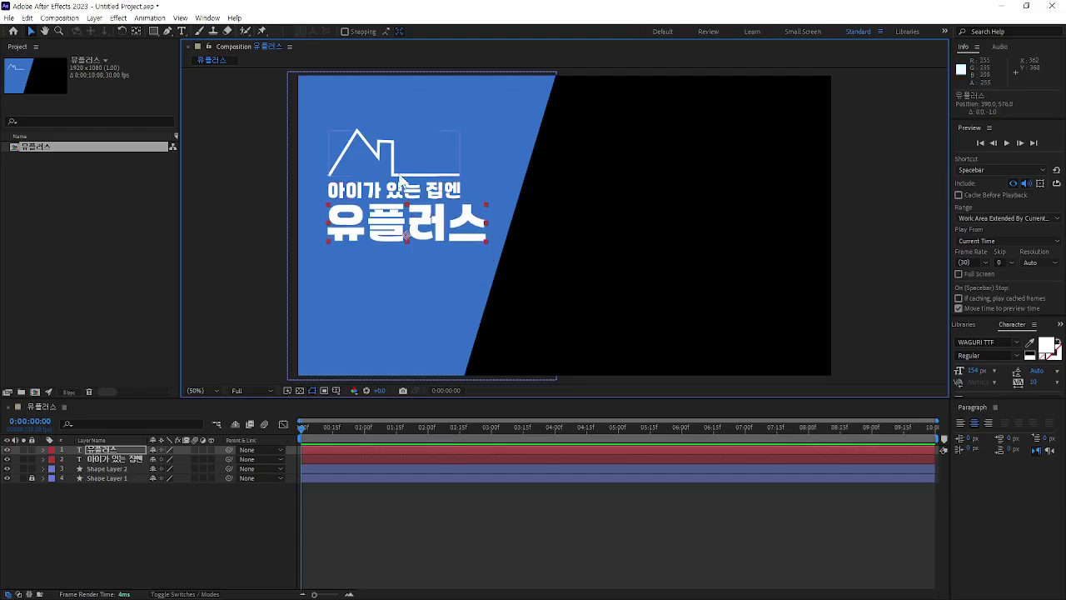
Move the house outline and both text layers together down and slightly left, to about mid-height of the blue shape, and deselect them
{"action": "left_click", "coordinate": [394, 156]}
{"action": "left_click", "coordinate": [411, 190], "text": "shift"}
{"action": "left_click", "coordinate": [426, 223], "text": "shift"}
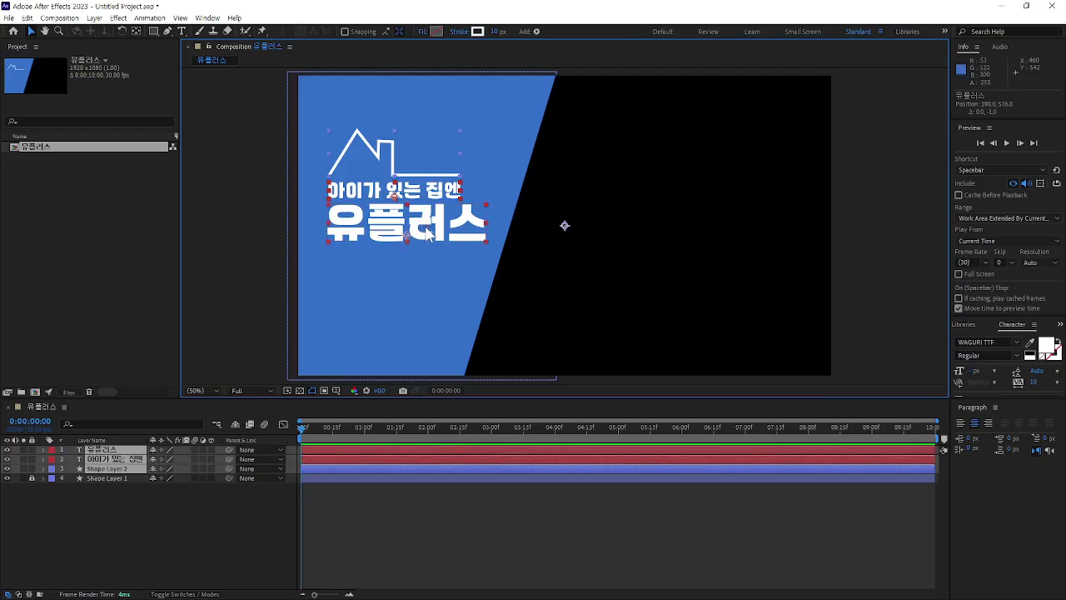
{"action": "left_click_drag", "start_coordinate": [426, 223], "coordinate": [411, 269]}
{"action": "left_click", "coordinate": [264, 305]}
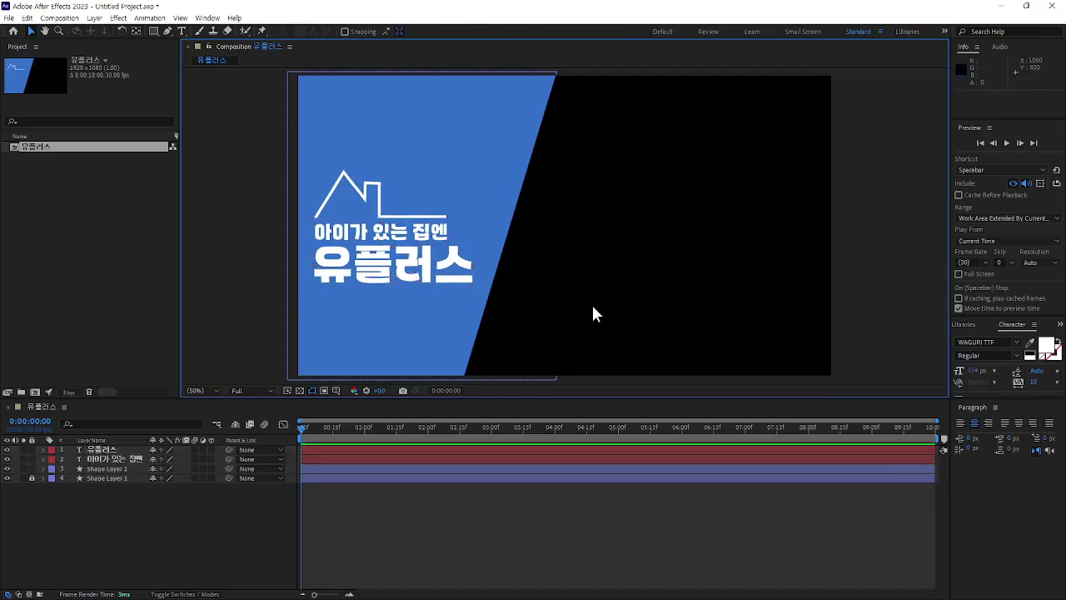
{"action": "mouse_move", "coordinate": [592, 309]}
{"action": "left_mouse_down"}
{"action": "mouse_move", "coordinate": [605, 252]}
{"action": "mouse_move", "coordinate": [595, 305]}
{"action": "left_mouse_up"}
{"action": "key", "text": "v"}
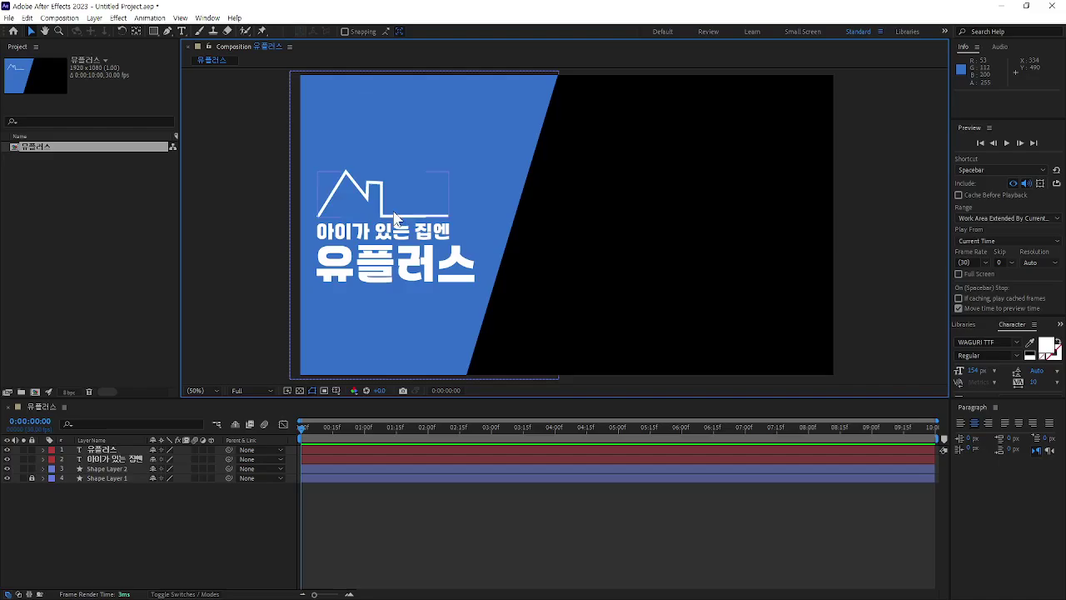
Move the house outline and both text layers together about 32 px up and deselect them
{"action": "left_click", "coordinate": [396, 241]}
{"action": "left_click", "coordinate": [397, 241], "text": "shift"}
{"action": "left_click", "coordinate": [421, 270], "text": "shift"}
{"action": "left_click_drag", "start_coordinate": [421, 270], "coordinate": [420, 260]}
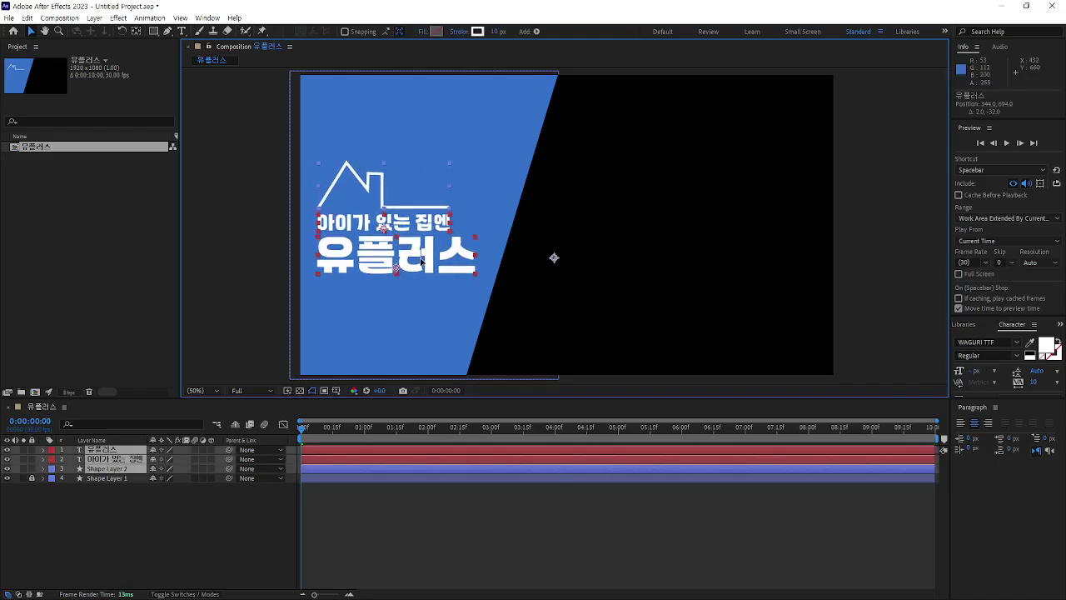
{"action": "left_click", "coordinate": [229, 270]}
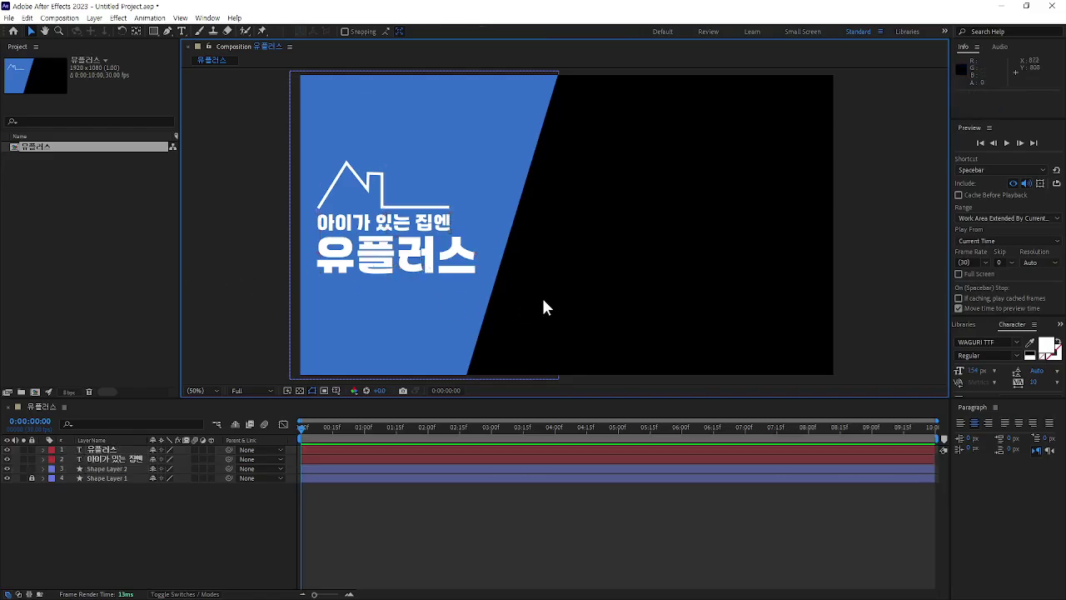
{"action": "left_click_drag", "start_coordinate": [547, 291], "coordinate": [543, 285]}
{"action": "key", "text": "v"}
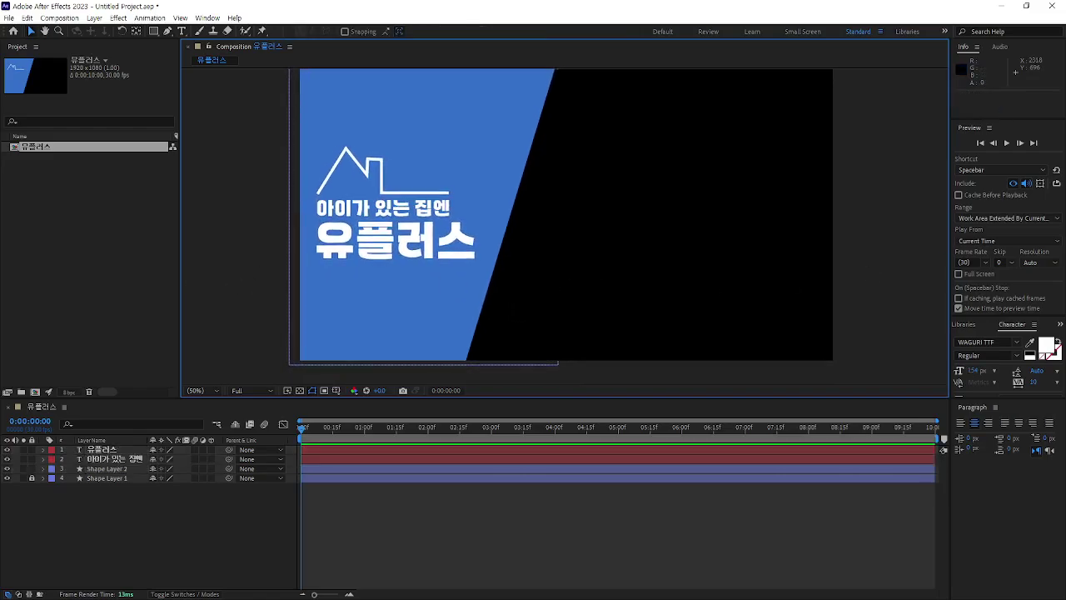
Try moving the whole "아이가 있는 집엔" text up over the house outline, and undo the move
{"action": "left_click", "coordinate": [406, 204]}
{"action": "left_click", "coordinate": [407, 209]}
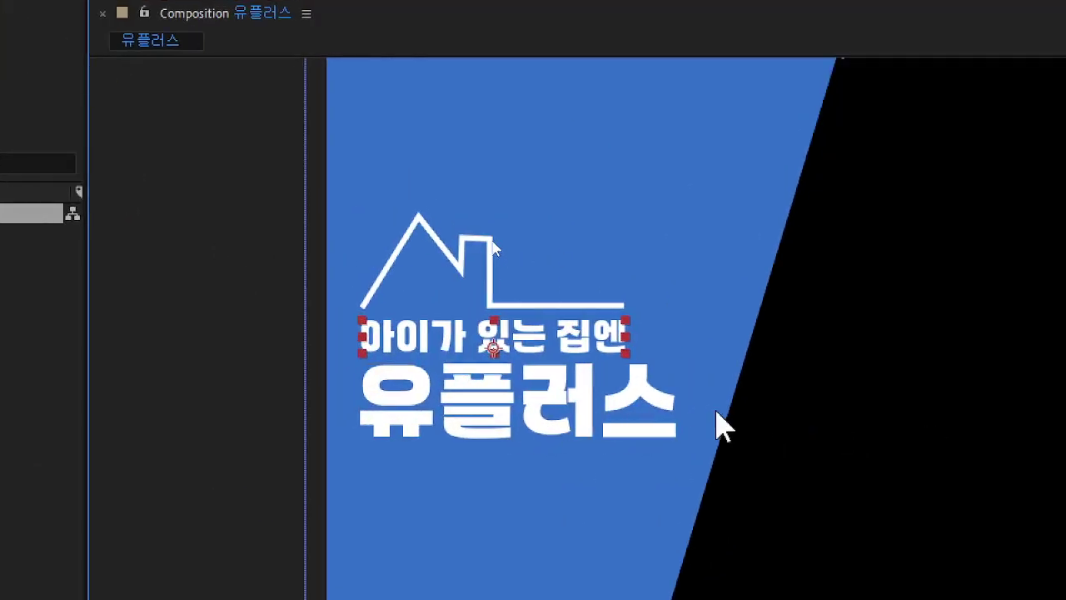
{"action": "mouse_move", "coordinate": [558, 337]}
{"action": "left_mouse_down"}
{"action": "mouse_move", "coordinate": [557, 285]}
{"action": "mouse_move", "coordinate": [559, 330]}
{"action": "left_mouse_up"}
{"action": "key", "text": "ctrl+z"}
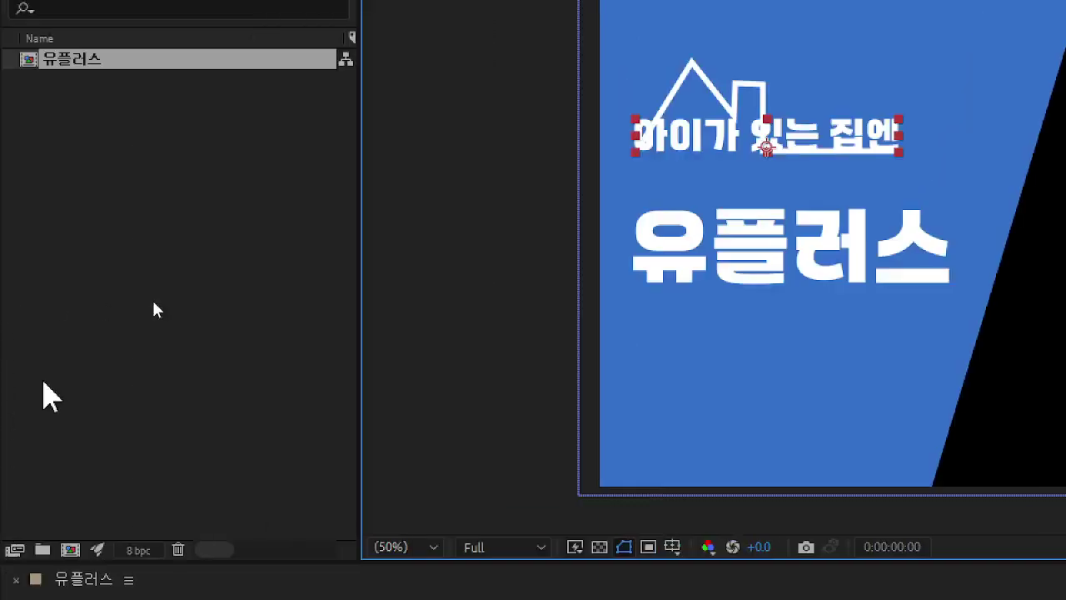
{"action": "key", "text": "ctrl+shift+z"}
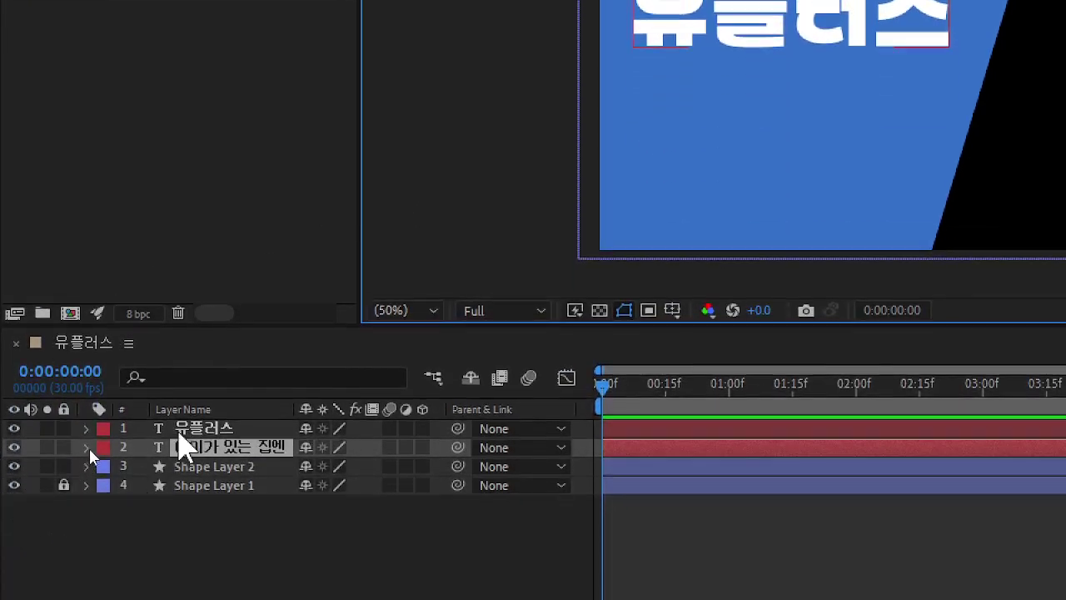
{"action": "key", "text": "ctrl+Up"}
{"action": "key", "text": "ctrl+Down"}
{"action": "key", "text": "ctrl+Up"}
{"action": "key", "text": "ctrl+Down"}
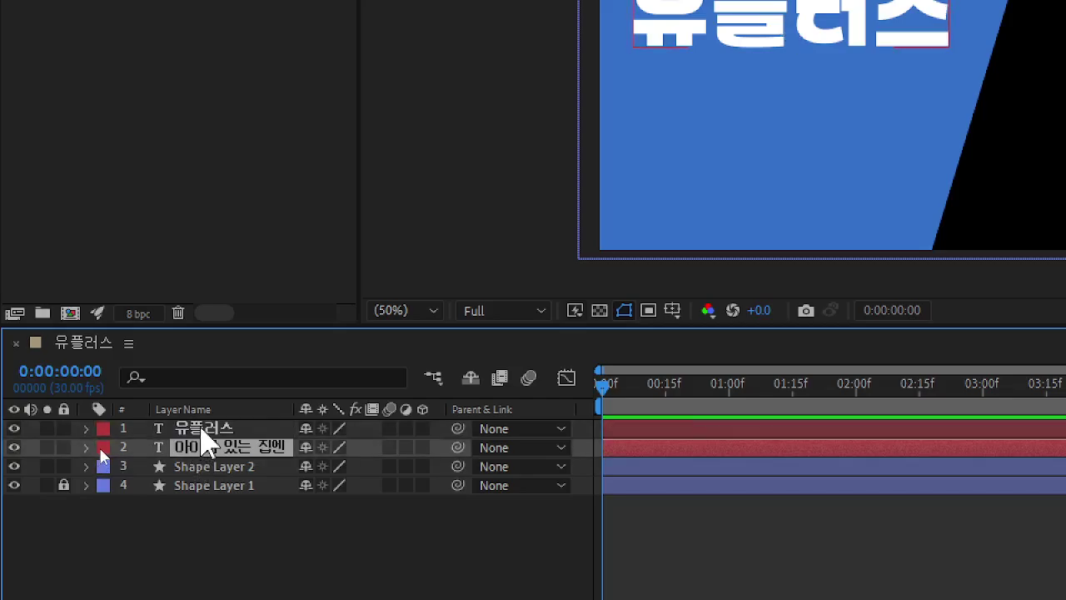
{"action": "key", "text": "ctrl+Up"}
{"action": "left_click", "coordinate": [86, 428]}
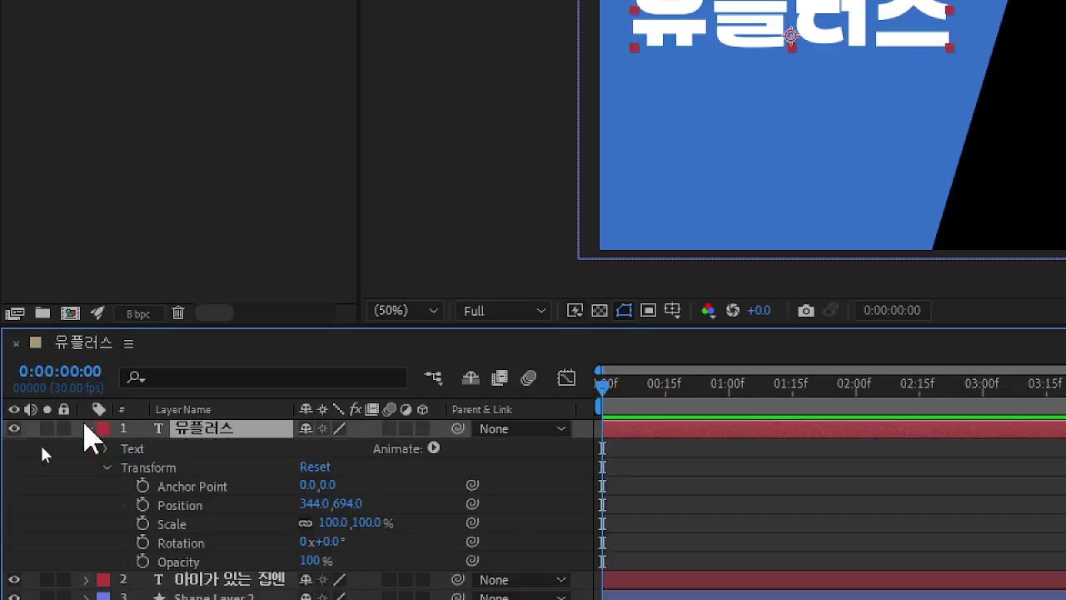
{"action": "left_click", "coordinate": [86, 428]}
Examine the text animator options and the transform properties of the "아이가 있는 집엔" layer
{"action": "left_click", "coordinate": [203, 446]}
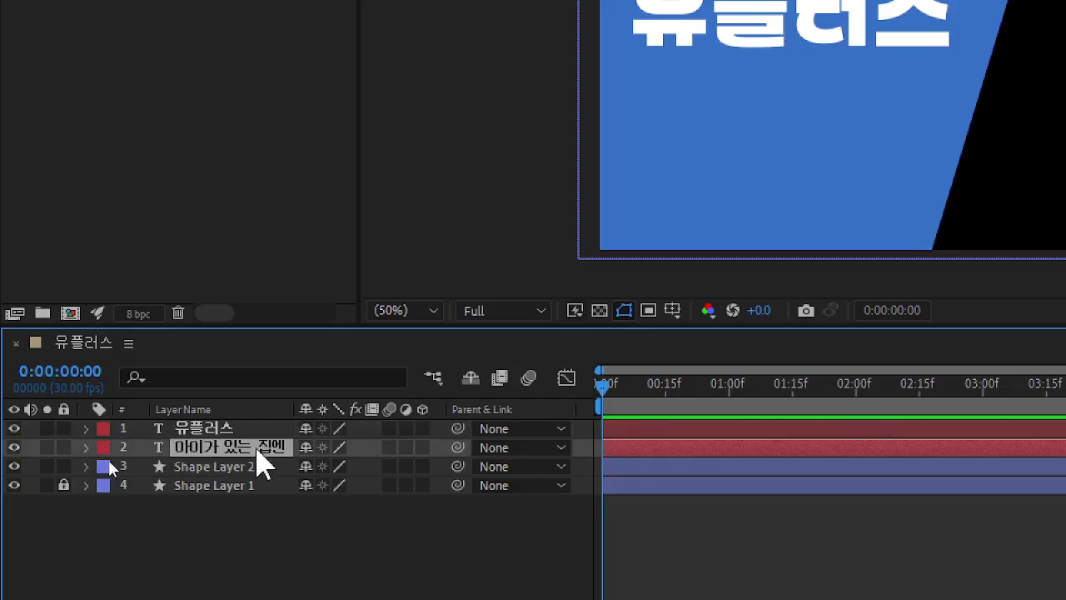
{"action": "left_click_drag", "start_coordinate": [875, 107], "coordinate": [623, 309]}
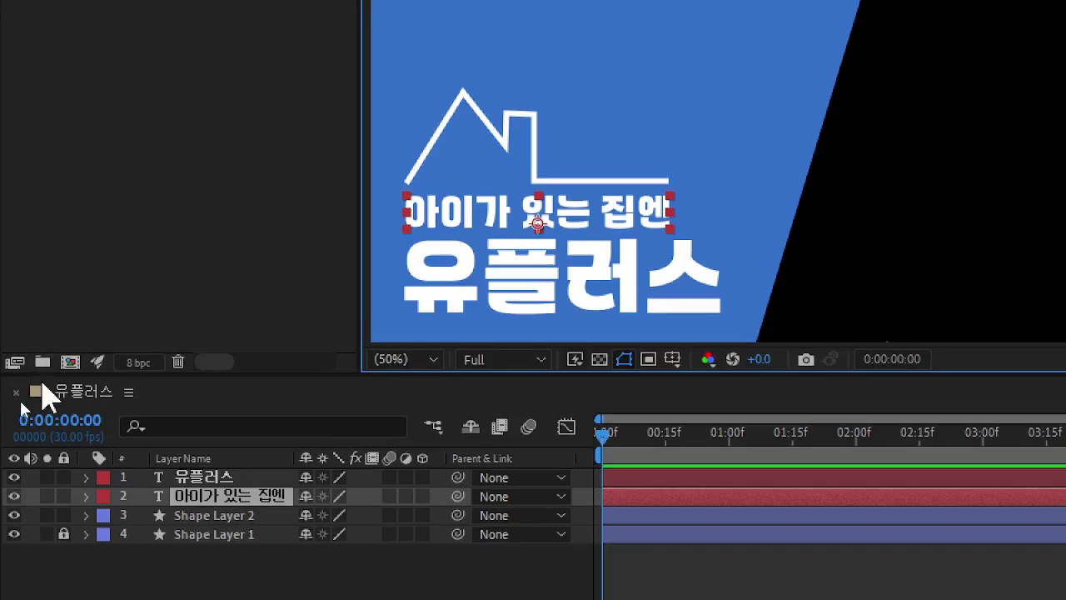
{"action": "left_click", "coordinate": [42, 449]}
{"action": "left_click", "coordinate": [87, 496]}
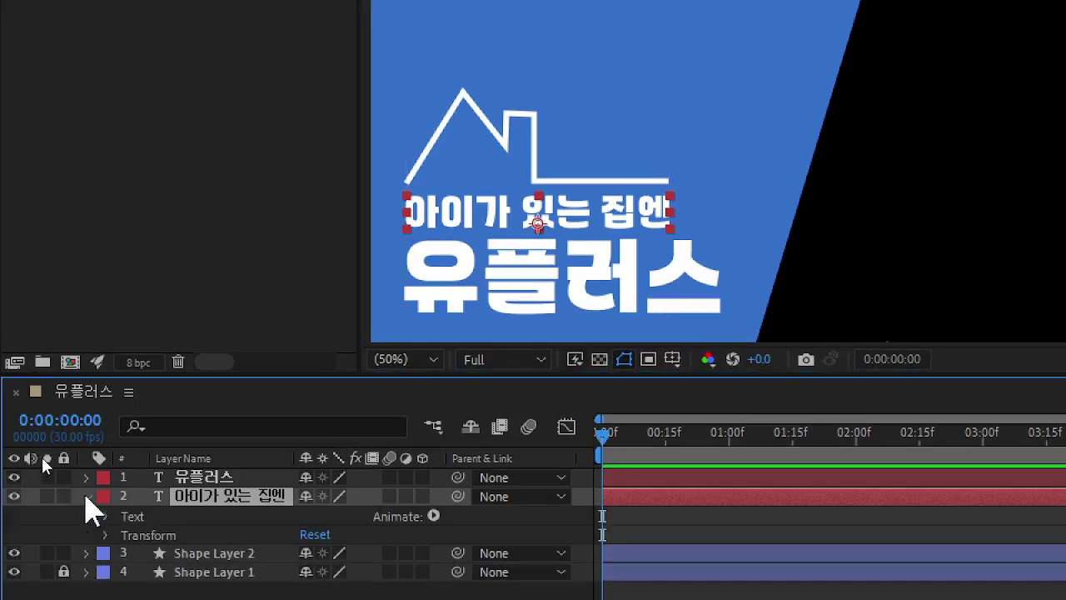
{"action": "left_click", "coordinate": [397, 532]}
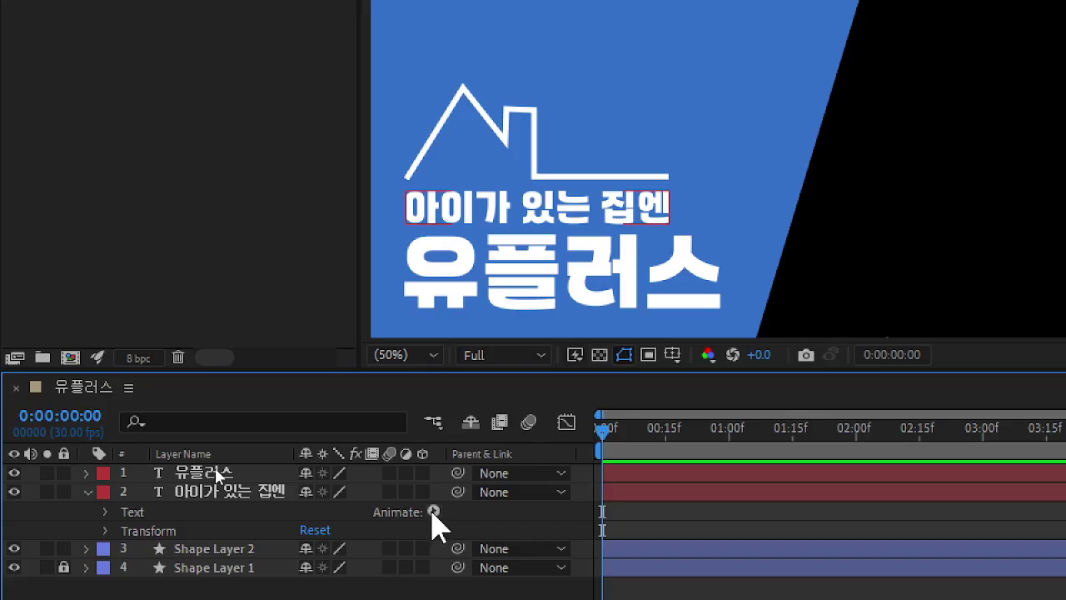
{"action": "left_click", "coordinate": [434, 511]}
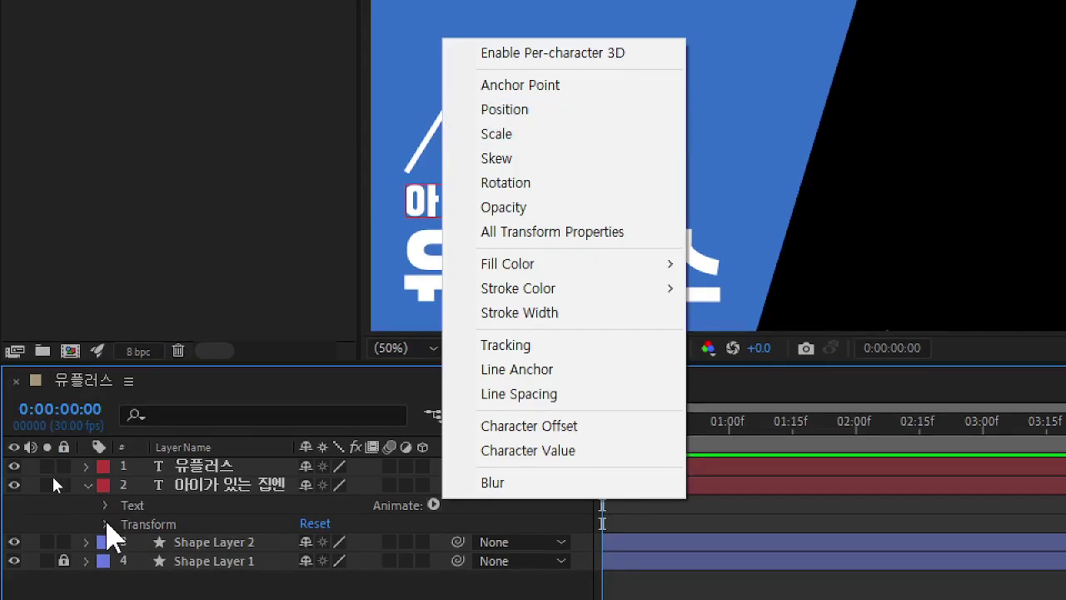
{"action": "left_click", "coordinate": [106, 524]}
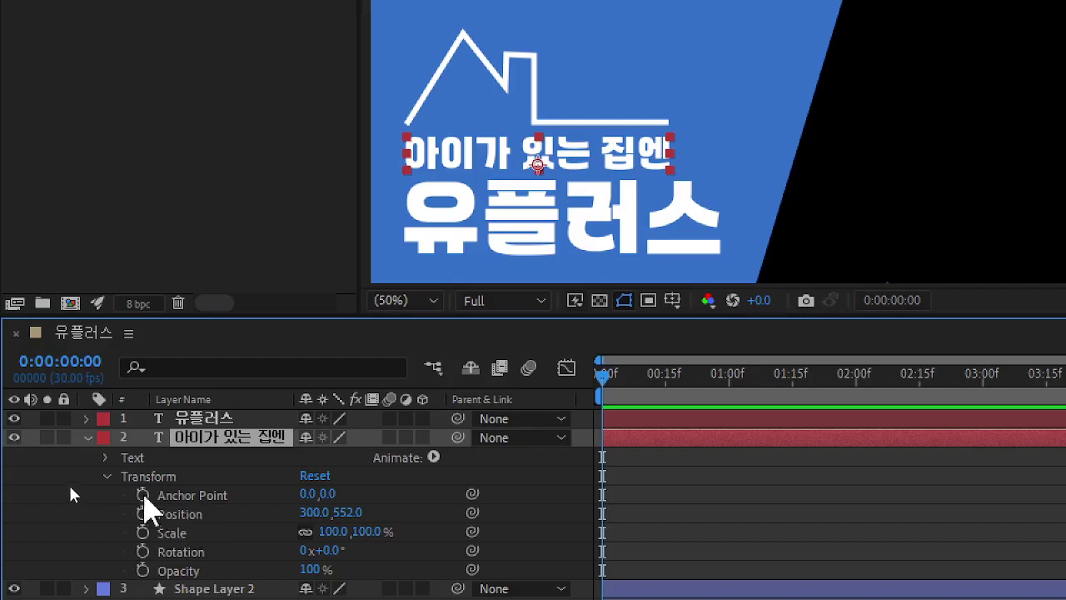
{"action": "left_click", "coordinate": [106, 476]}
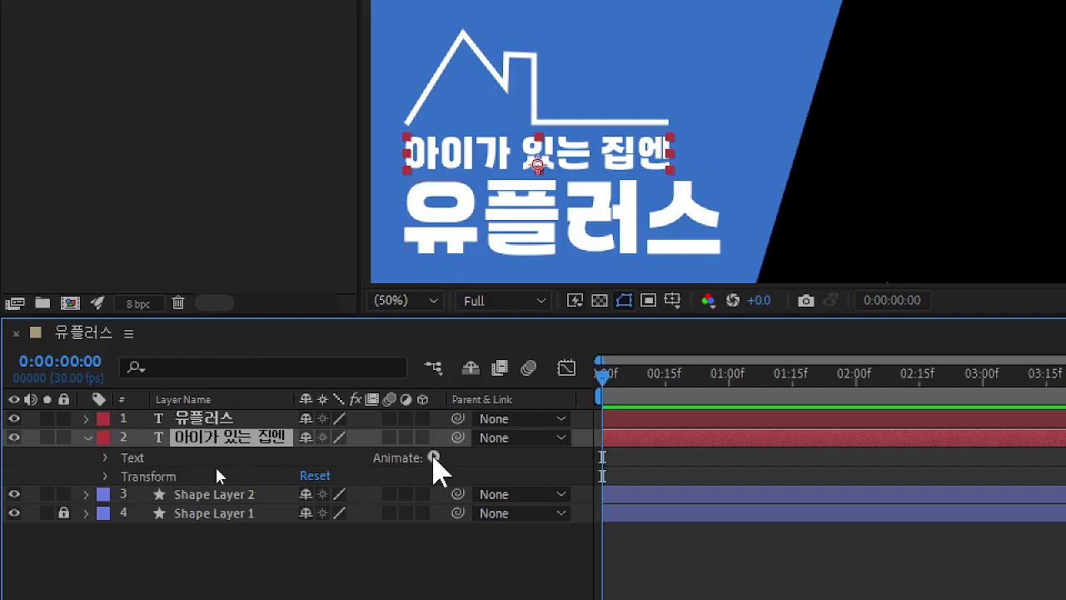
Add a Position text animator to the "아이가 있는 집엔" layer and expand its range selector
{"action": "left_click", "coordinate": [434, 457]}
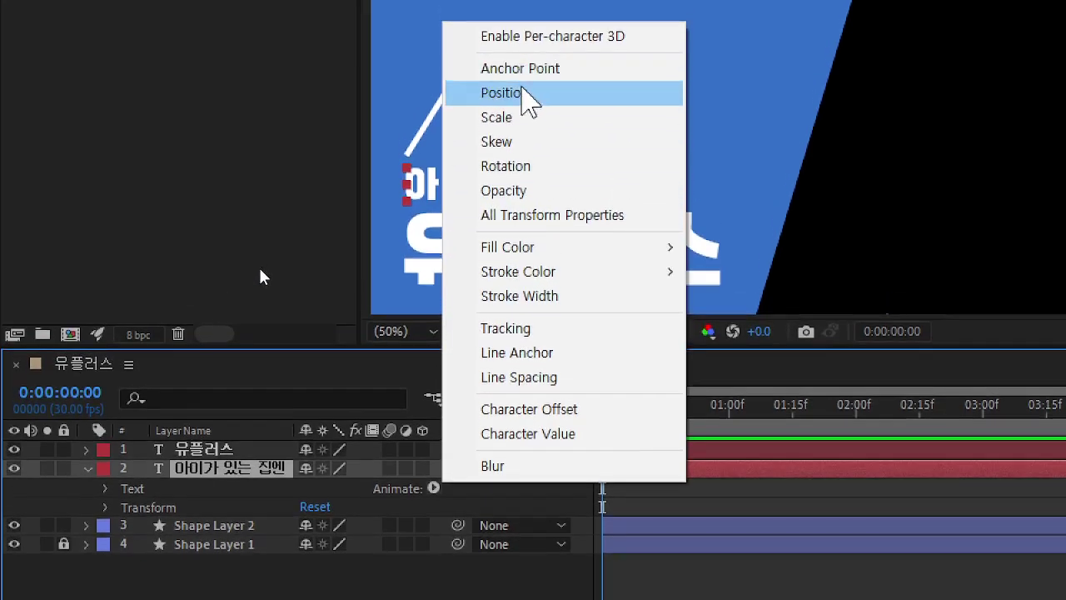
{"action": "left_click", "coordinate": [523, 95]}
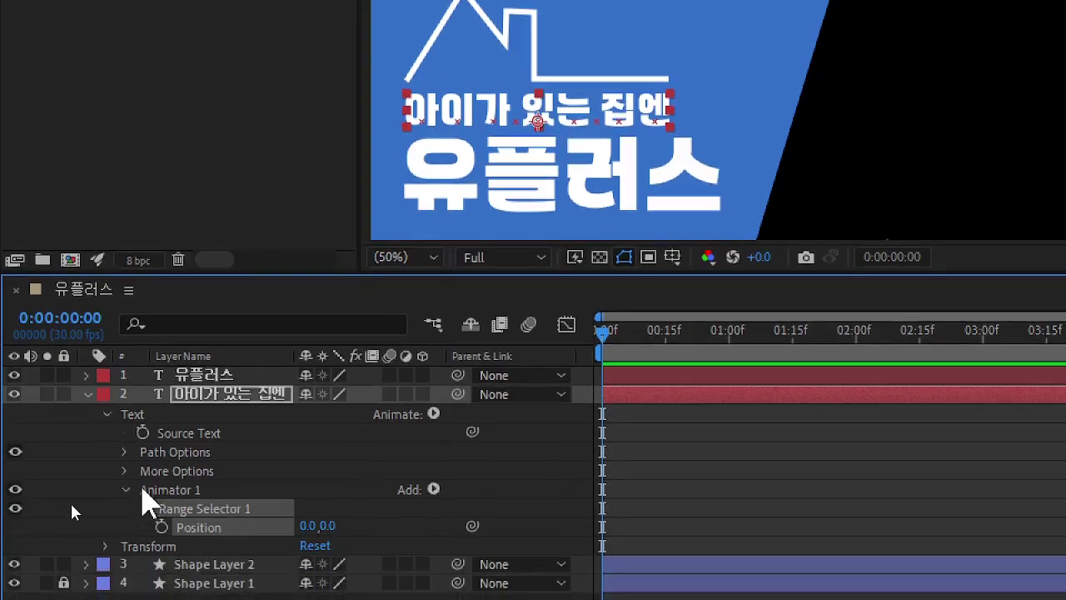
{"action": "left_click", "coordinate": [163, 528]}
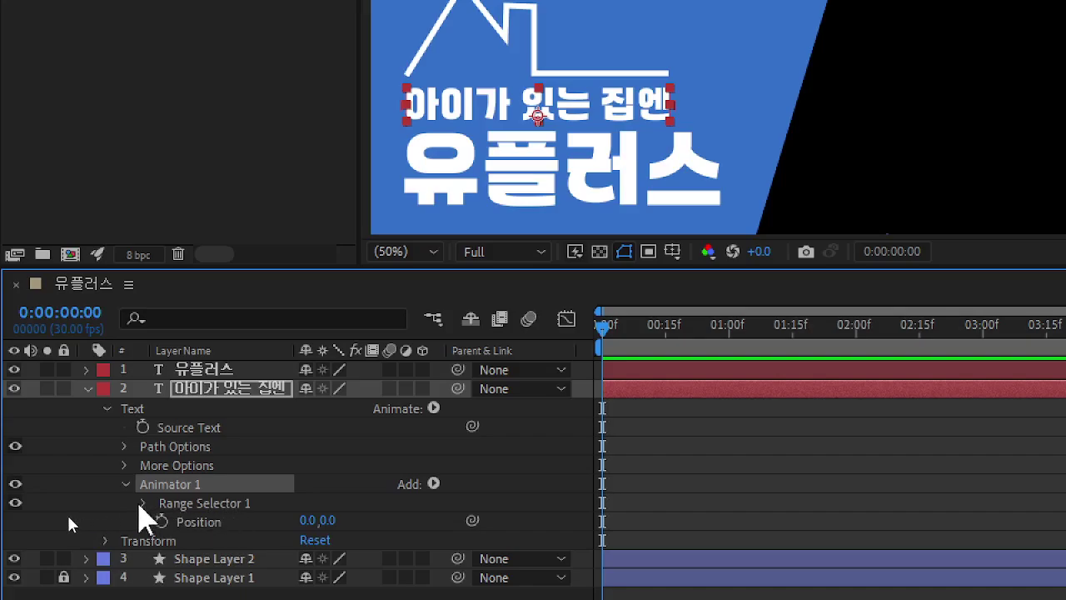
{"action": "left_click", "coordinate": [210, 521]}
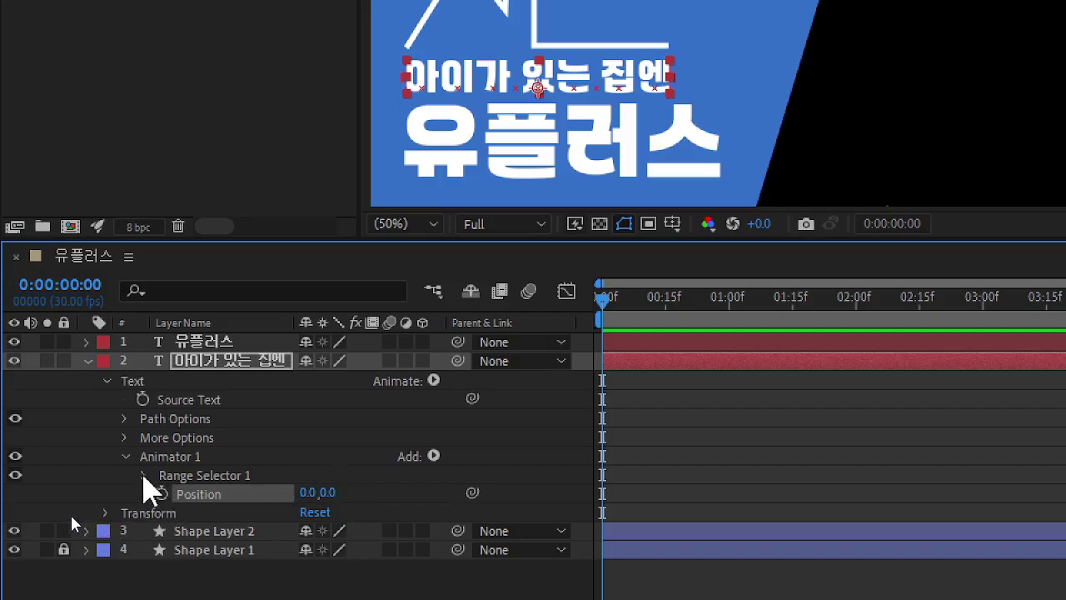
{"action": "left_click", "coordinate": [142, 564]}
{"action": "left_click", "coordinate": [208, 494]}
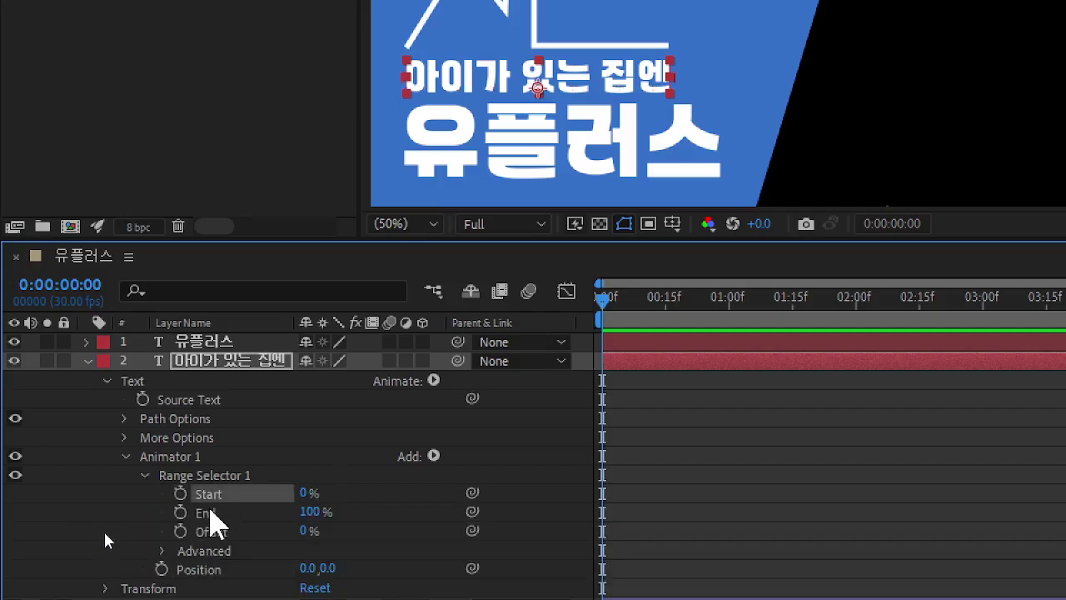
{"action": "left_click", "coordinate": [220, 510]}
{"action": "left_click", "coordinate": [219, 495]}
{"action": "left_click", "coordinate": [210, 512]}
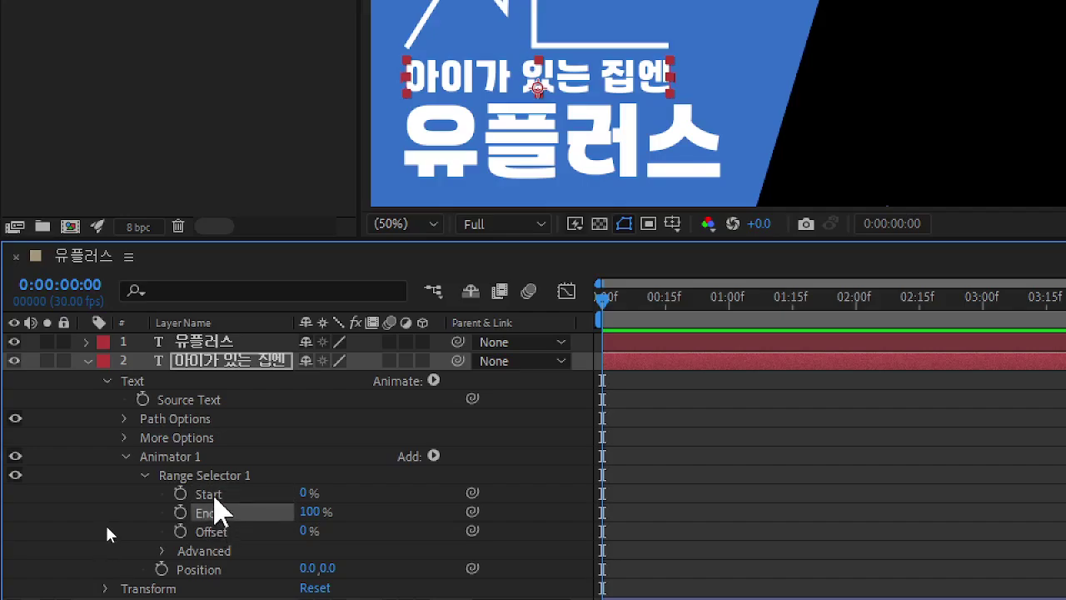
{"action": "left_click", "coordinate": [211, 494]}
{"action": "left_click", "coordinate": [215, 512]}
{"action": "left_click", "coordinate": [218, 495]}
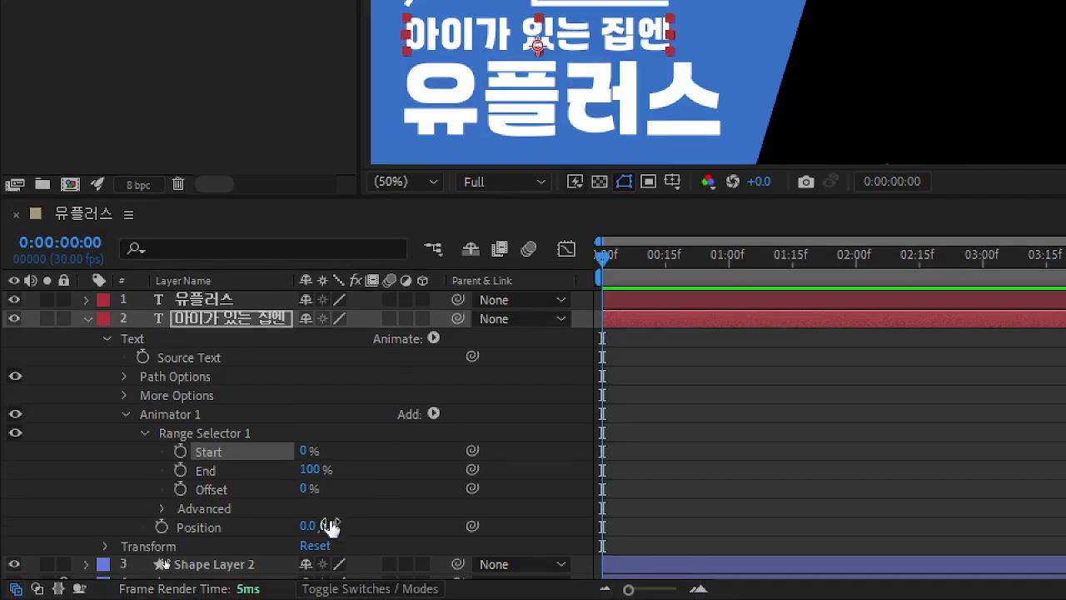
Set the text animator's Position to 0, -83 so the letters shift up onto the house outline
{"action": "left_click_drag", "start_coordinate": [331, 525], "coordinate": [236, 525]}
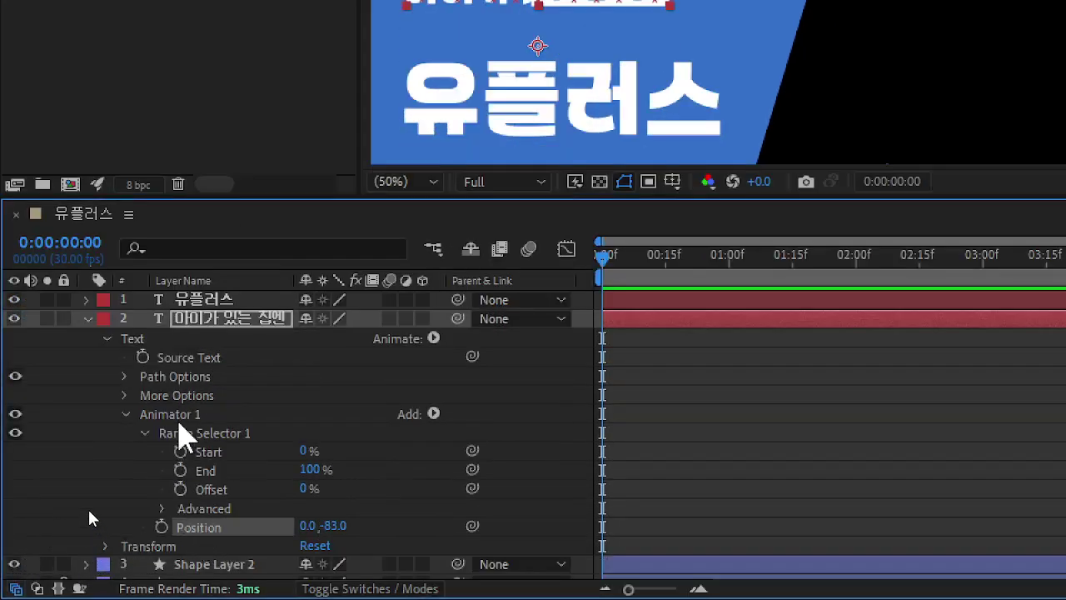
{"action": "left_click", "coordinate": [170, 414]}
{"action": "left_click", "coordinate": [196, 529]}
{"action": "key", "text": "space"}
{"action": "left_click_drag", "start_coordinate": [603, 54], "coordinate": [594, 167]}
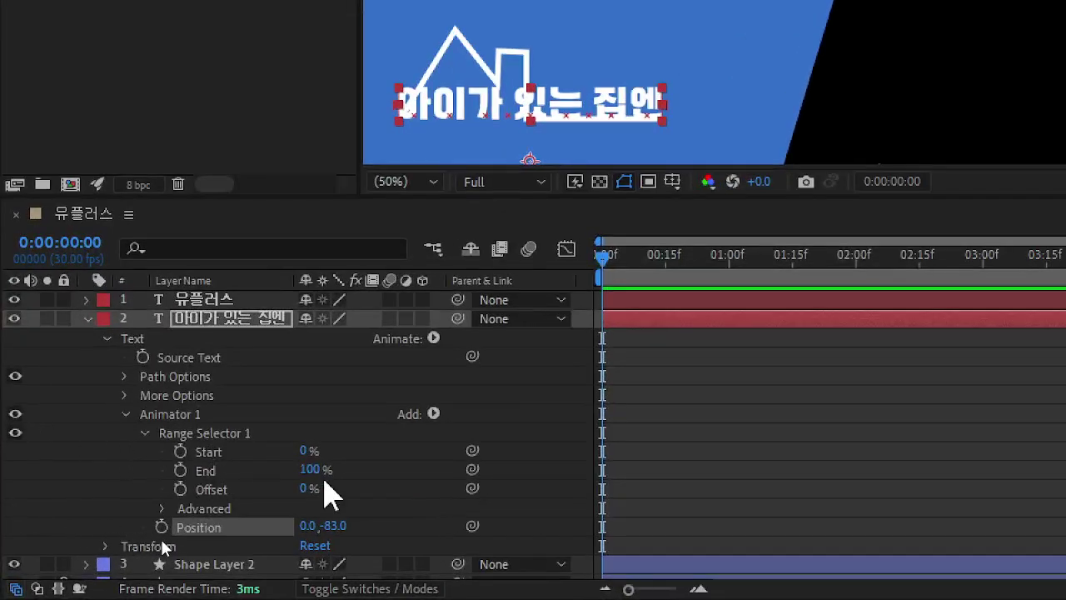
Try the range selector's End at 24% and return it to 100%
{"action": "left_click_drag", "start_coordinate": [310, 470], "coordinate": [233, 486]}
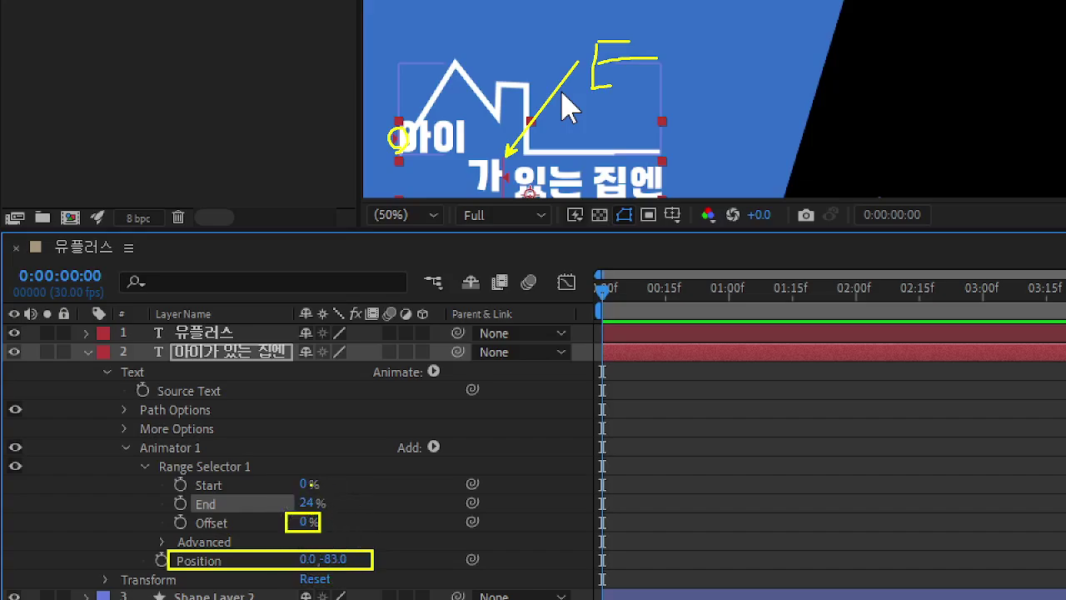
{"action": "left_click_drag", "start_coordinate": [304, 503], "coordinate": [467, 510]}
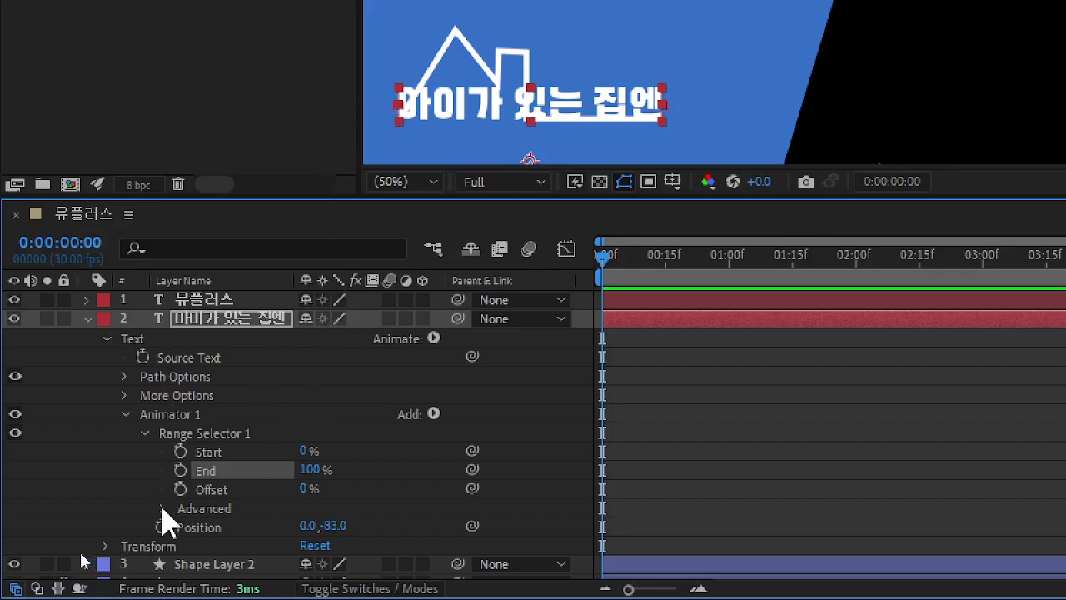
Expand the range selector's advanced options and base the selection on Lines, keeping the units as Percentage
{"action": "left_click", "coordinate": [164, 508]}
{"action": "scroll", "coordinate": [167, 517], "scroll_direction": "down", "scroll_amount": 2}
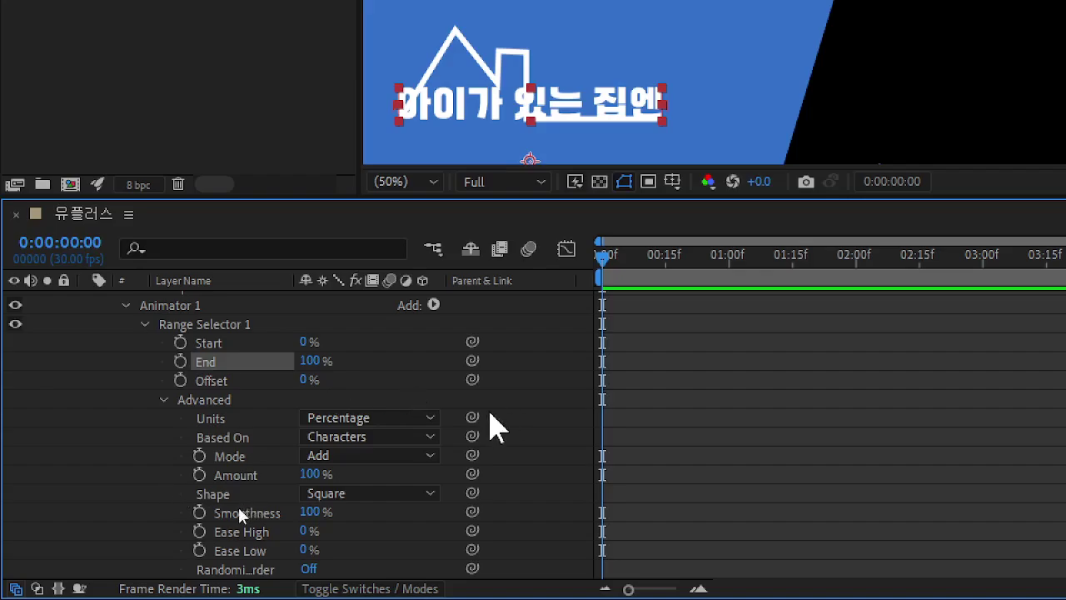
{"action": "left_click", "coordinate": [328, 432]}
{"action": "left_click", "coordinate": [333, 417]}
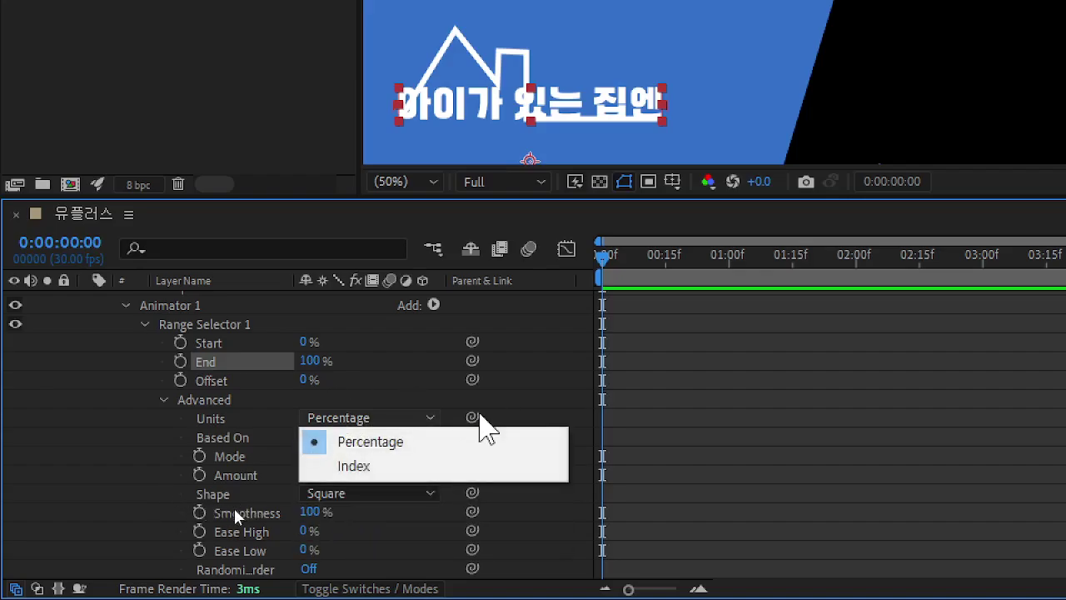
{"action": "left_click", "coordinate": [357, 416]}
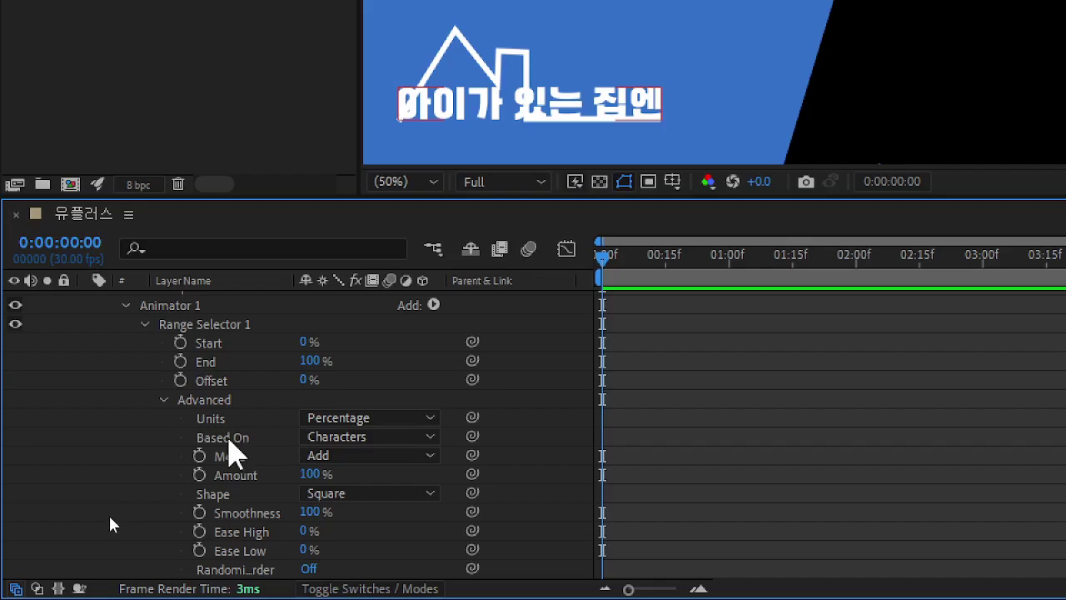
{"action": "left_click", "coordinate": [242, 440]}
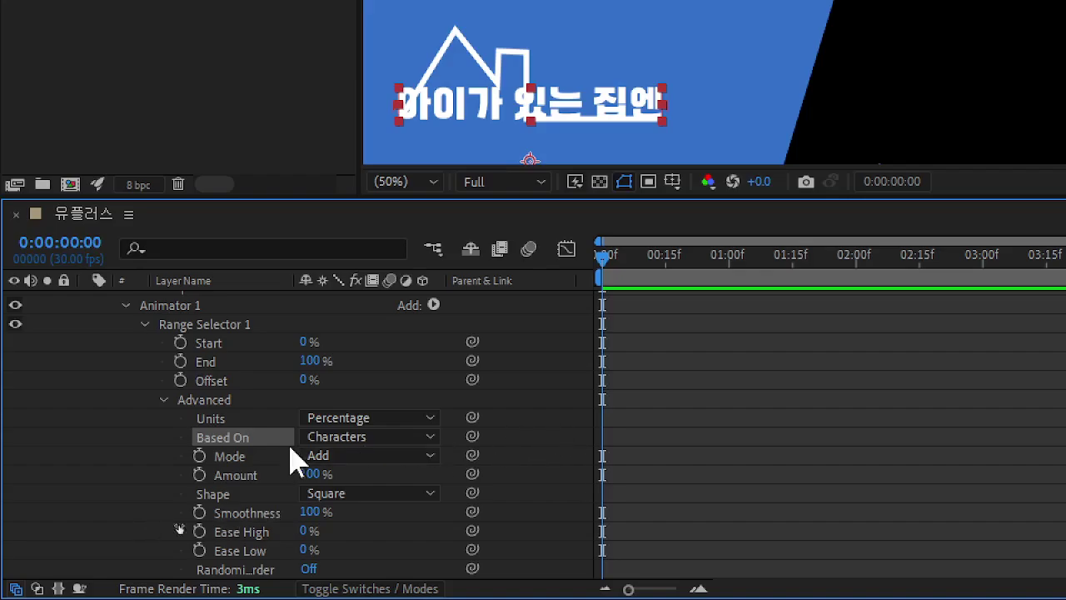
{"action": "left_click", "coordinate": [373, 440]}
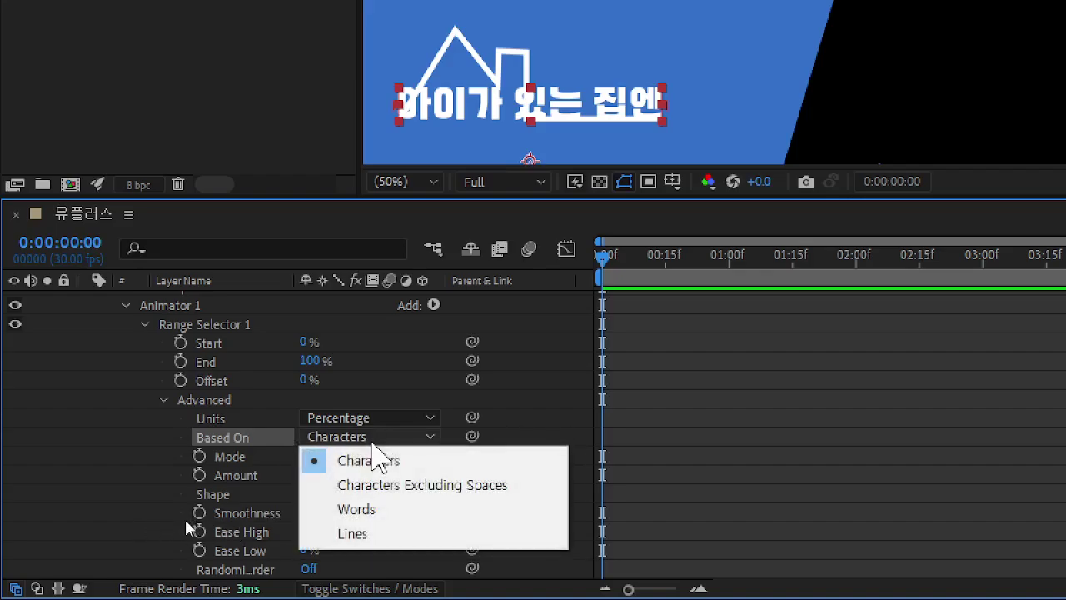
{"action": "left_click", "coordinate": [379, 534]}
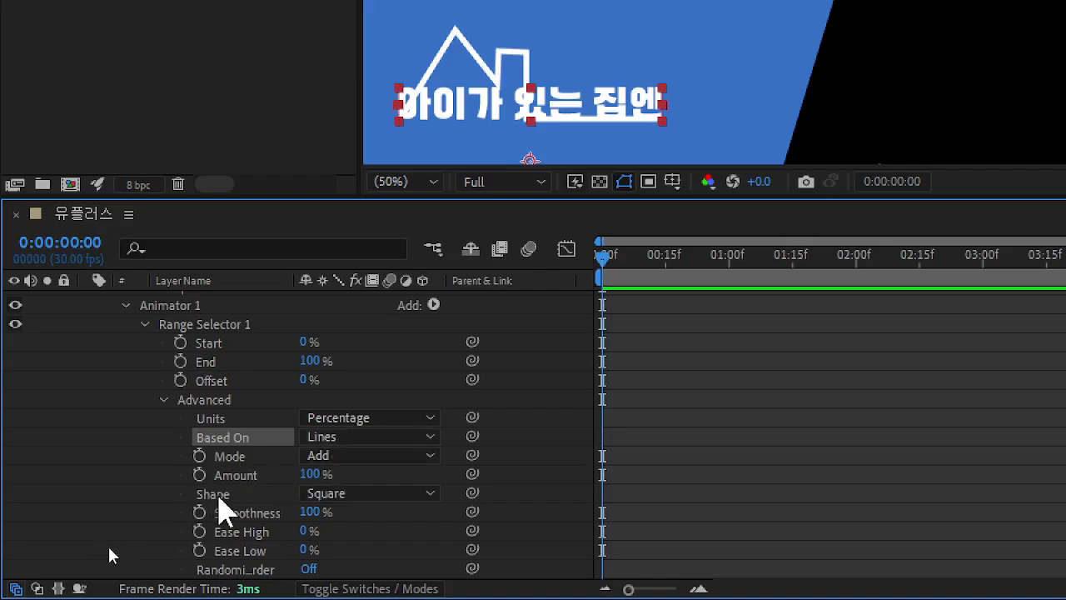
Set the range selector's Shape to Ramp Up
{"action": "left_click", "coordinate": [218, 496]}
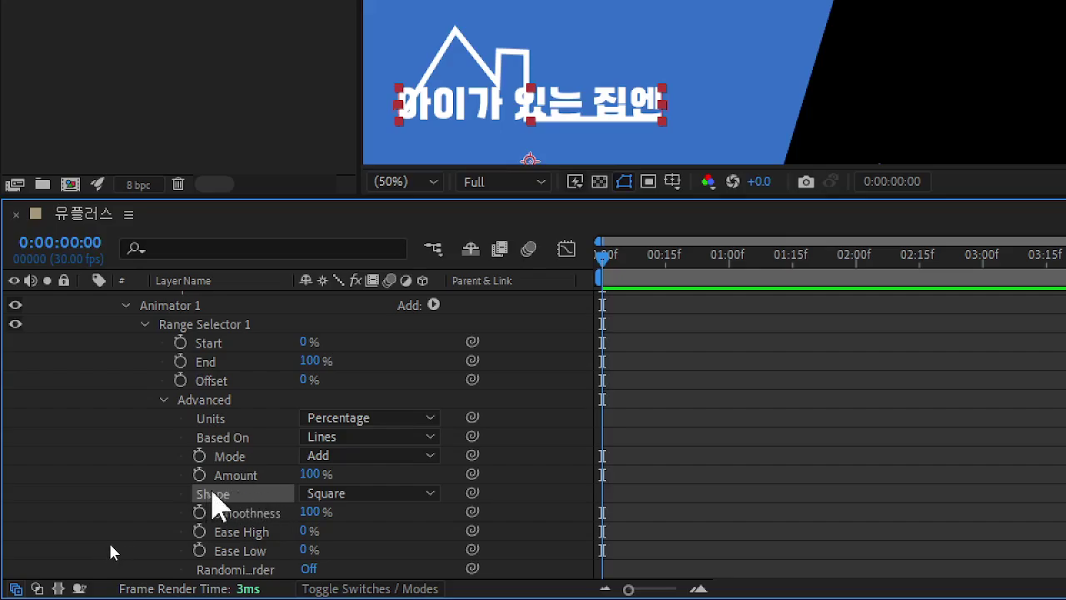
{"action": "left_click", "coordinate": [358, 500]}
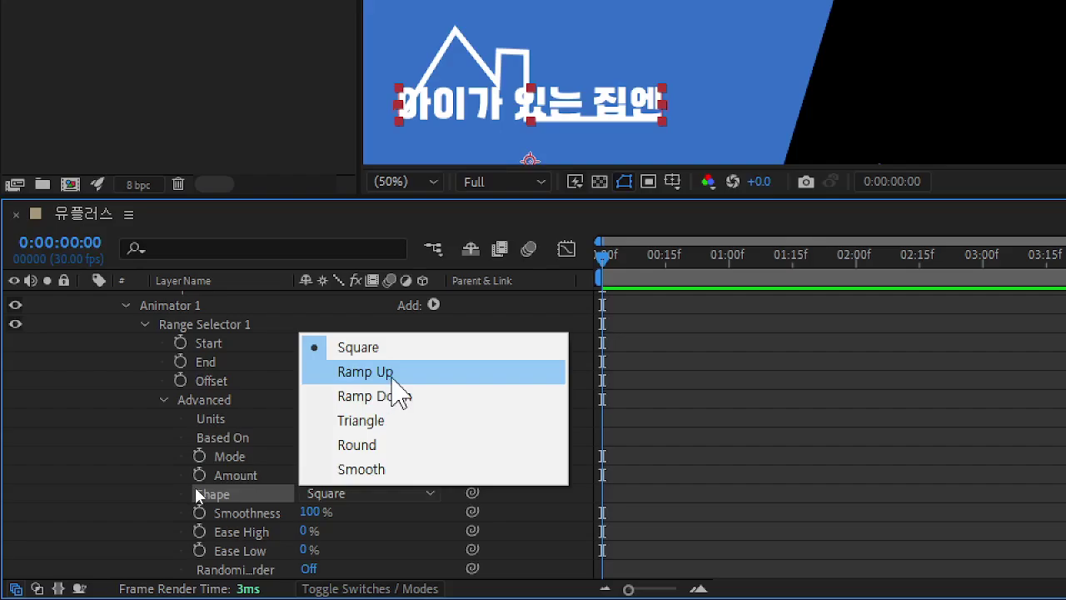
{"action": "left_click", "coordinate": [393, 380]}
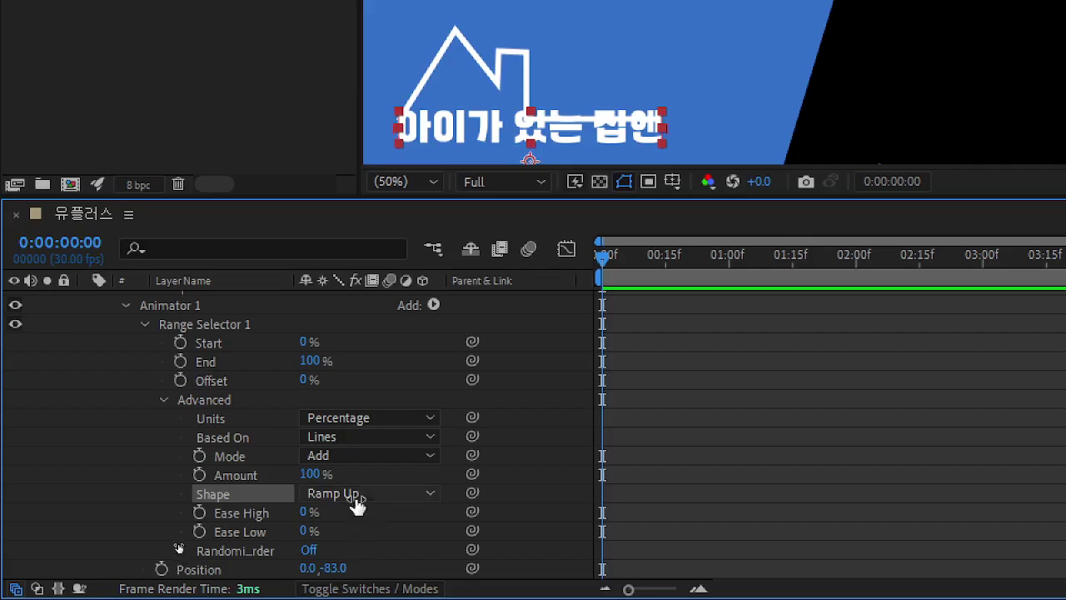
Base the range selector on Characters and lower its Offset to -100%
{"action": "left_click", "coordinate": [343, 438]}
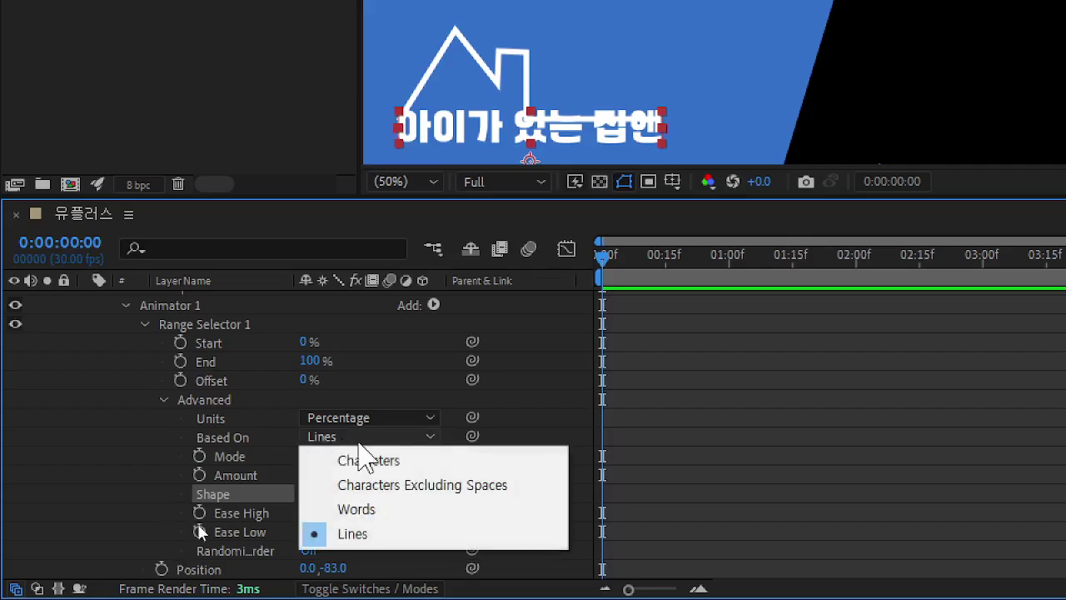
{"action": "left_click", "coordinate": [419, 461]}
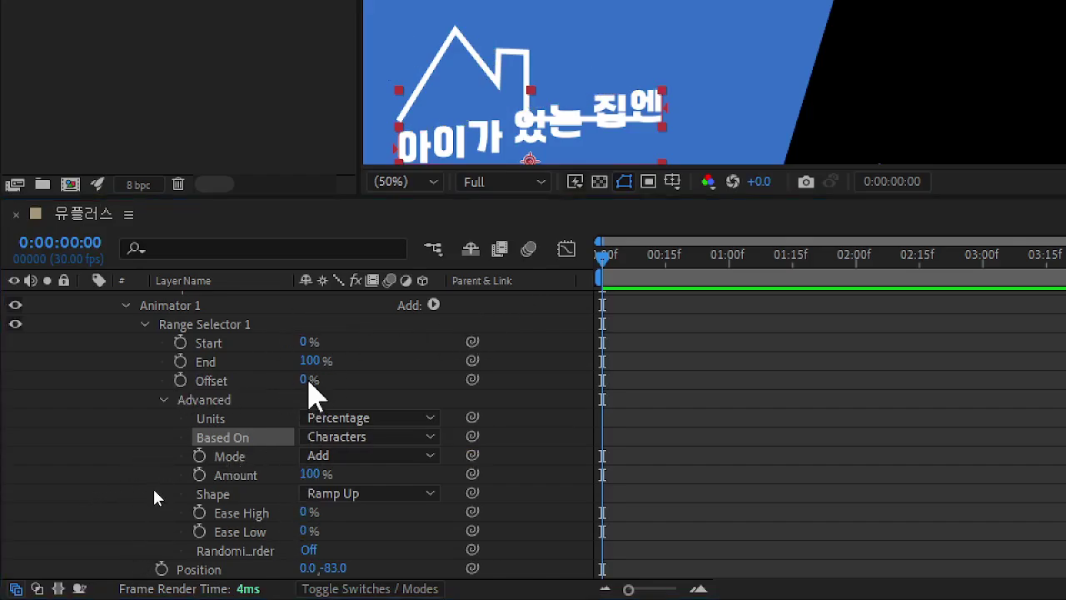
{"action": "left_click_drag", "start_coordinate": [304, 380], "coordinate": [168, 523]}
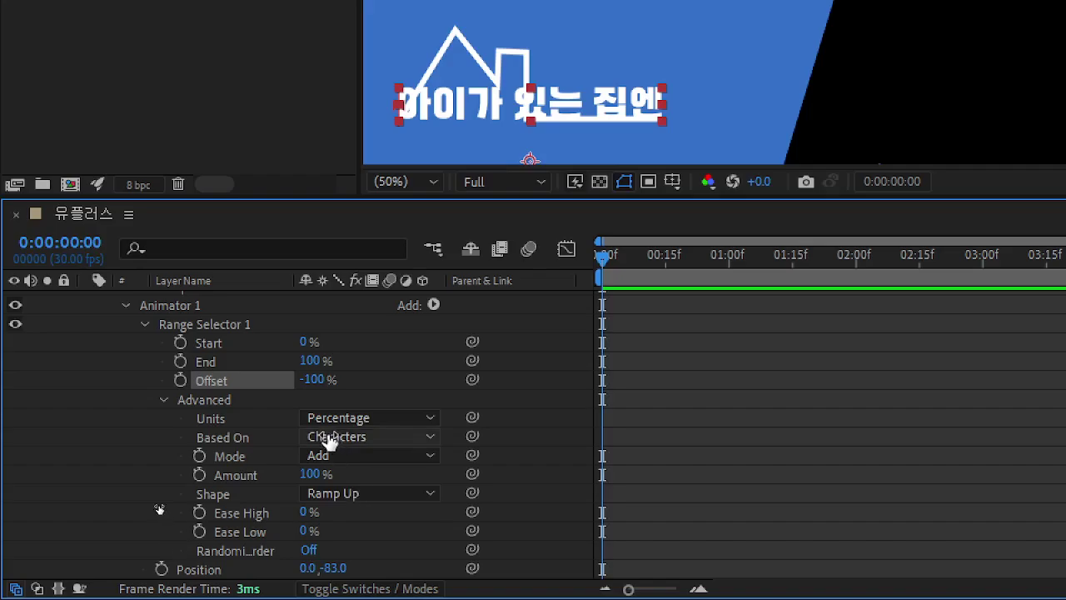
Try the Square shape on the range selector and raise the Offset to 31%
{"action": "left_click", "coordinate": [347, 502]}
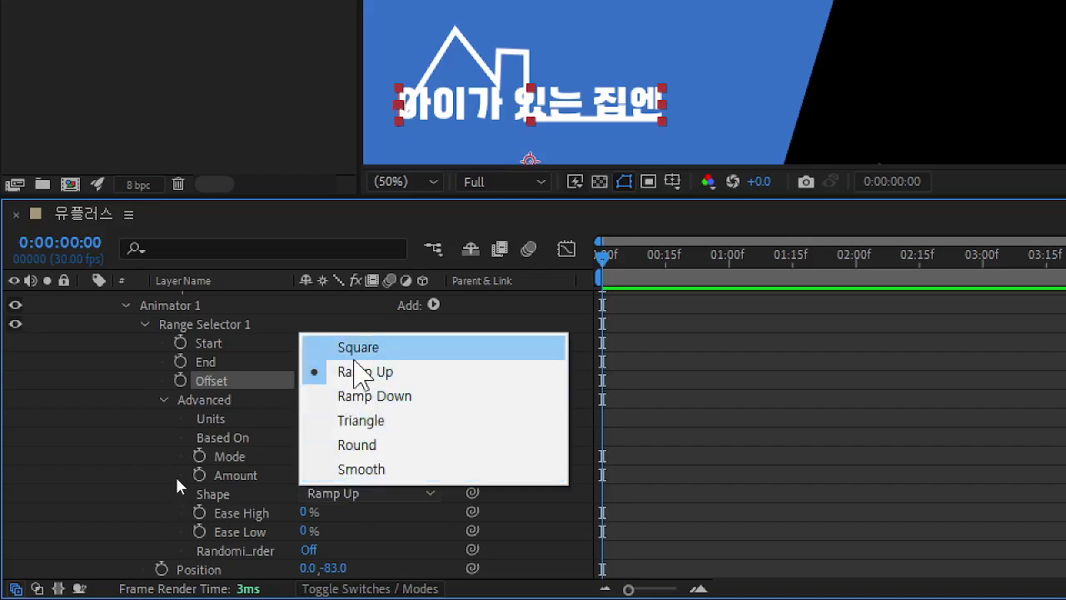
{"action": "left_click", "coordinate": [356, 351]}
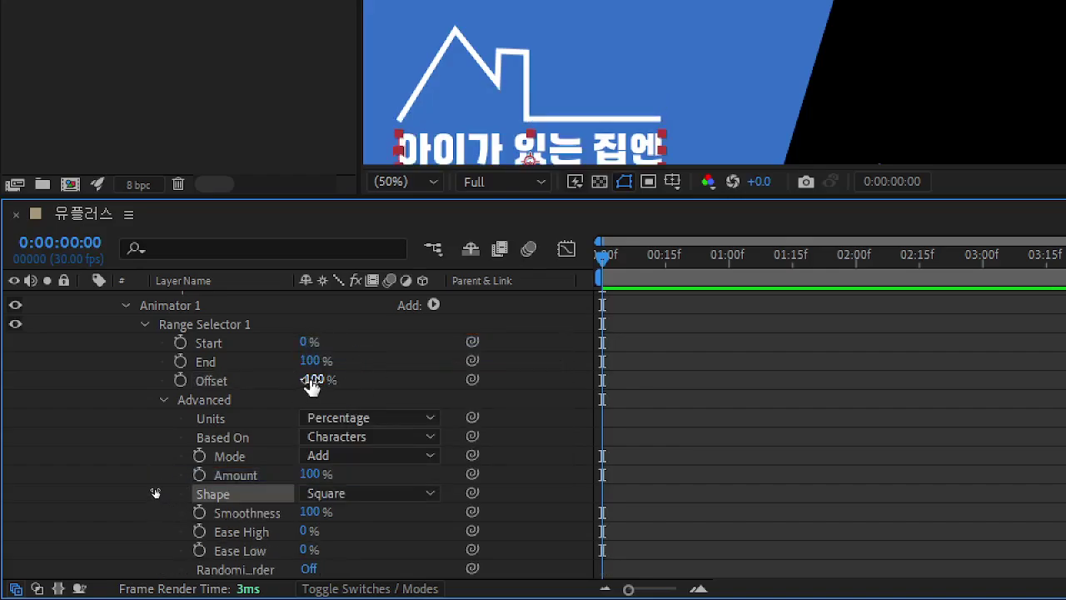
{"action": "left_click", "coordinate": [266, 380]}
{"action": "left_click_drag", "start_coordinate": [310, 379], "coordinate": [326, 404]}
{"action": "left_click_drag", "start_coordinate": [348, 399], "coordinate": [416, 436]}
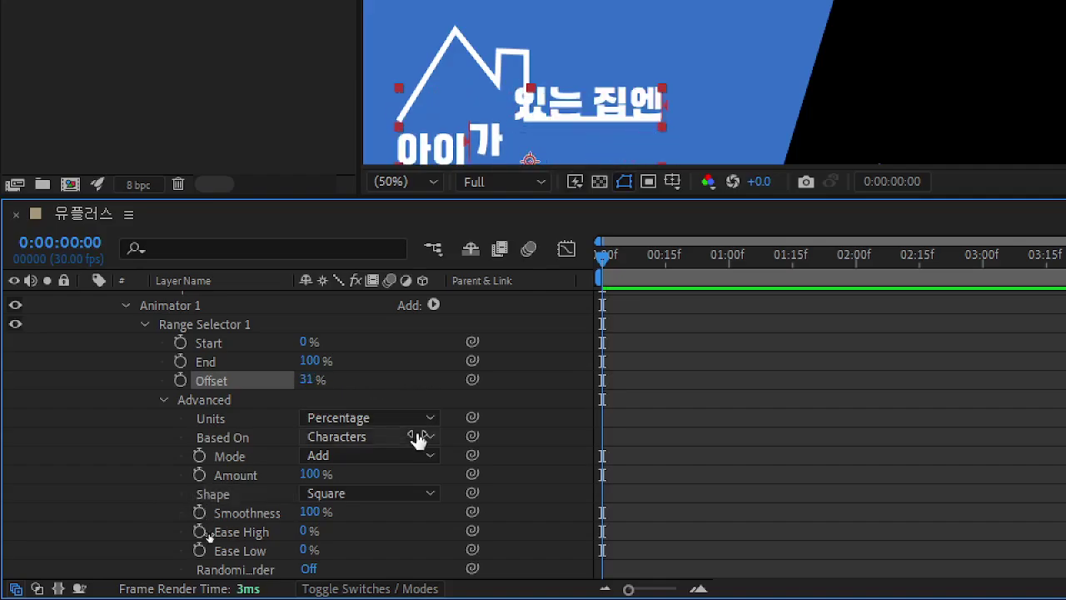
Try the Ramp Down shape on the range selector with the Offset raised to 100%
{"action": "left_click", "coordinate": [394, 496]}
{"action": "left_click", "coordinate": [388, 397]}
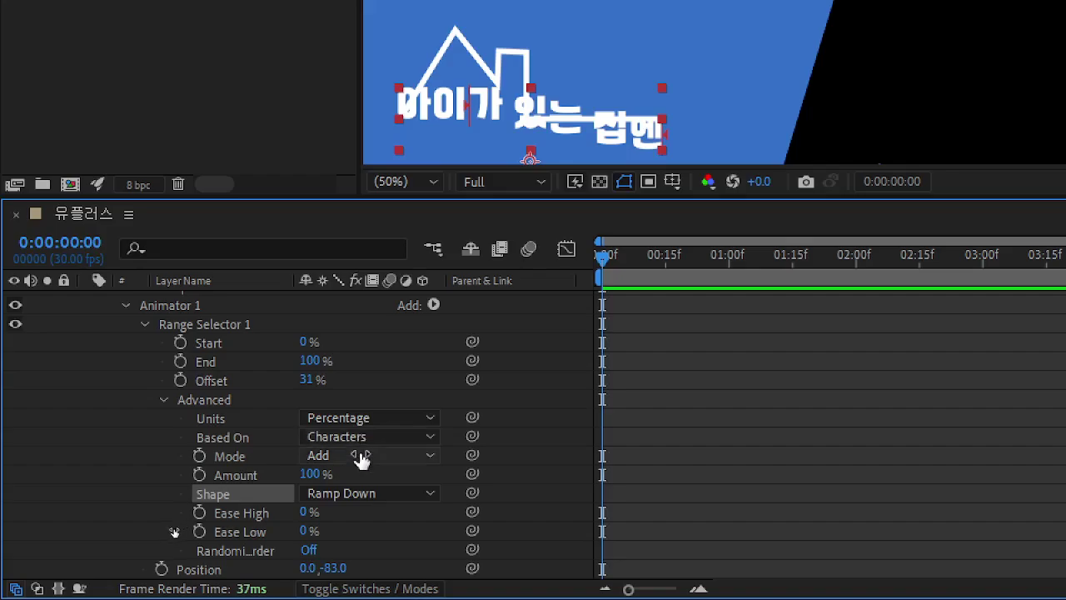
{"action": "left_click_drag", "start_coordinate": [303, 381], "coordinate": [360, 444]}
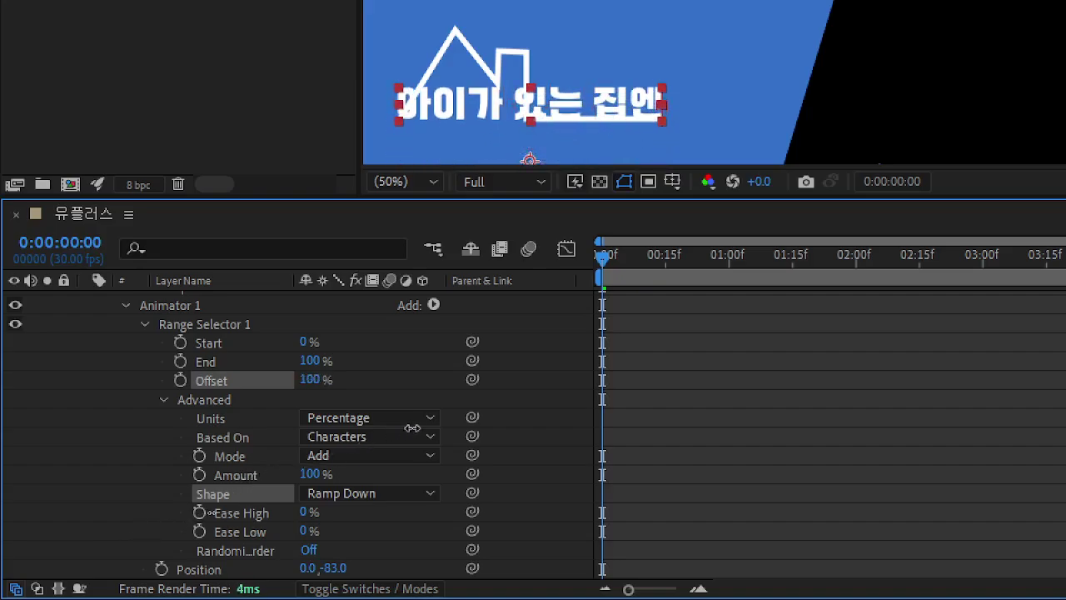
Try the Triangle shape, sweeping the Offset to -18%, reducing End to 48% and adjusting the Offset again
{"action": "left_click", "coordinate": [414, 497]}
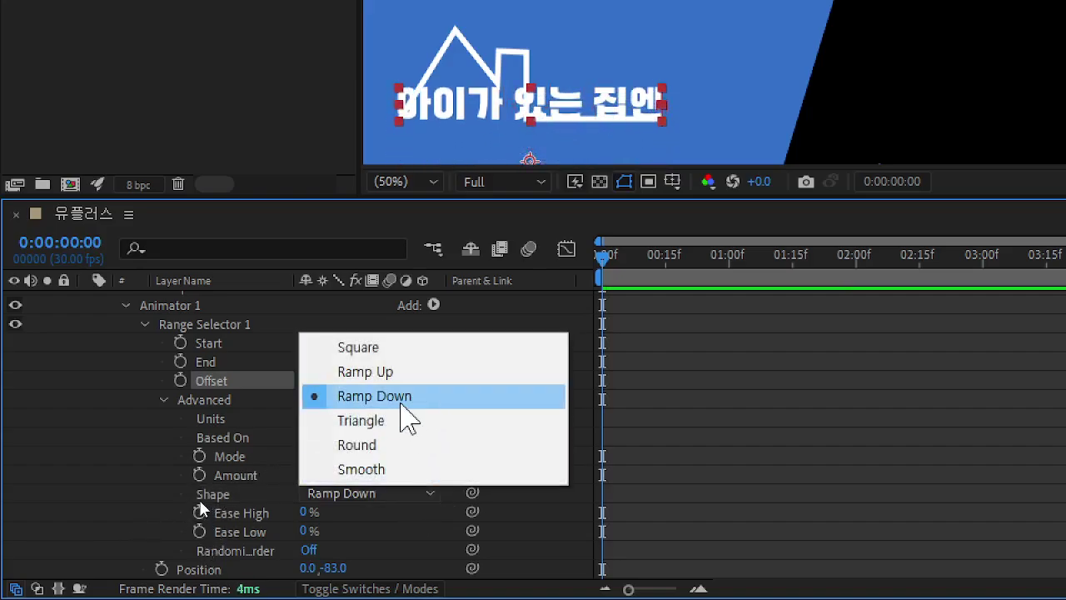
{"action": "left_click", "coordinate": [410, 421]}
{"action": "left_click_drag", "start_coordinate": [310, 379], "coordinate": [170, 417]}
{"action": "left_click_drag", "start_coordinate": [80, 442], "coordinate": [176, 535]}
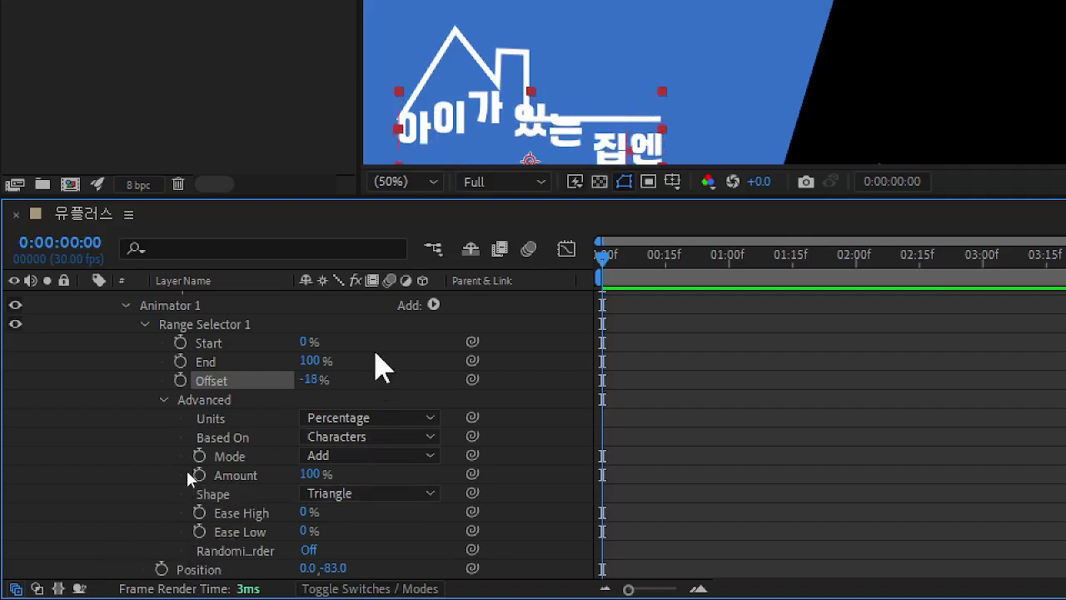
{"action": "left_click_drag", "start_coordinate": [307, 358], "coordinate": [301, 360]}
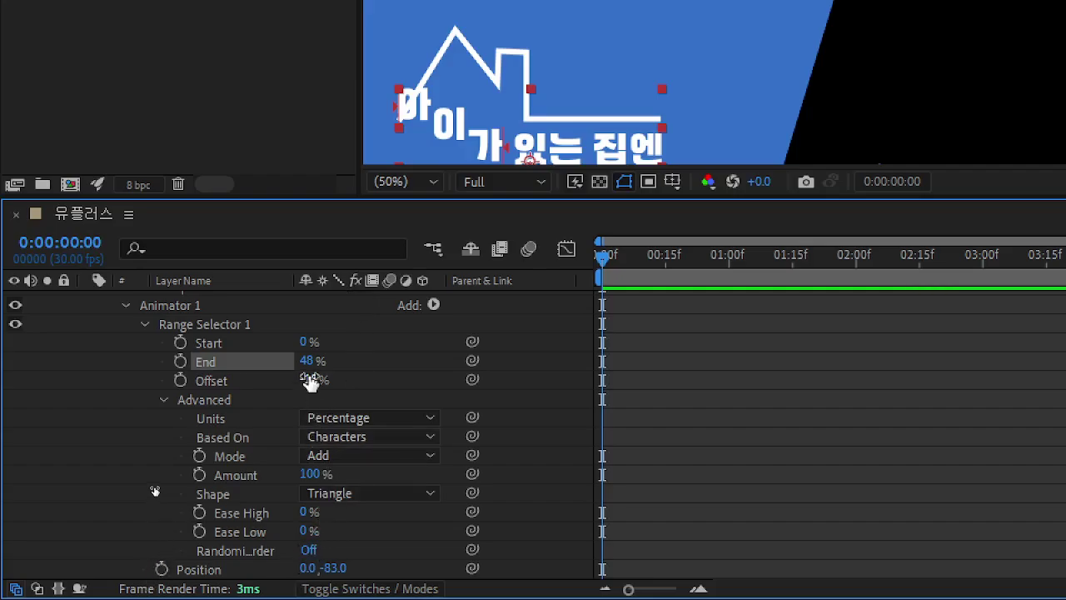
{"action": "left_click_drag", "start_coordinate": [309, 379], "coordinate": [358, 479]}
Try the Round shape on the range selector and sweep the Offset down to -95%
{"action": "left_click", "coordinate": [367, 495]}
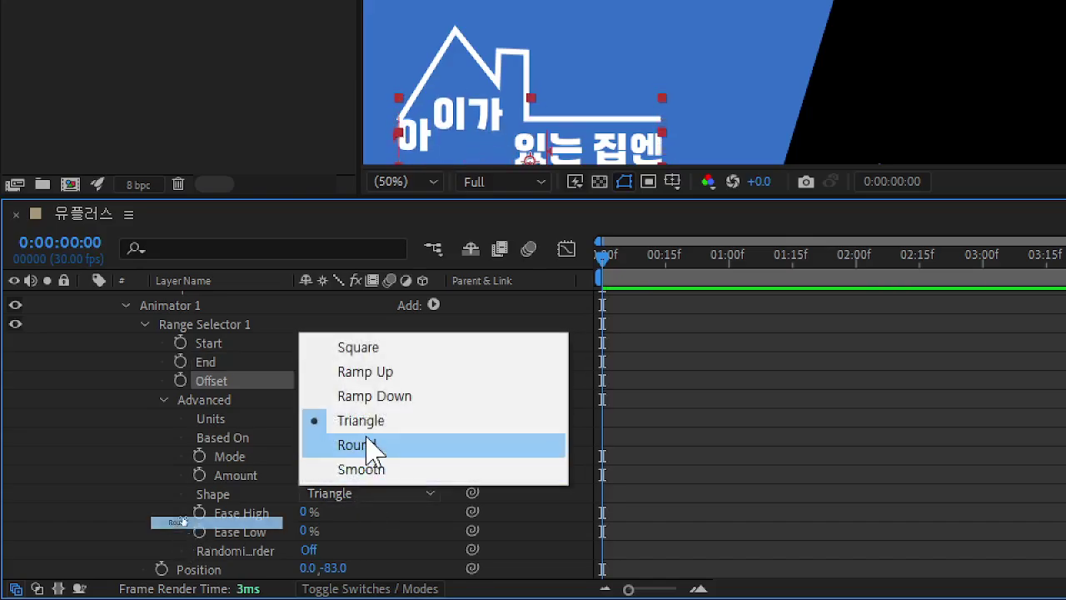
{"action": "left_click", "coordinate": [372, 445]}
{"action": "left_click_drag", "start_coordinate": [310, 380], "coordinate": [269, 478]}
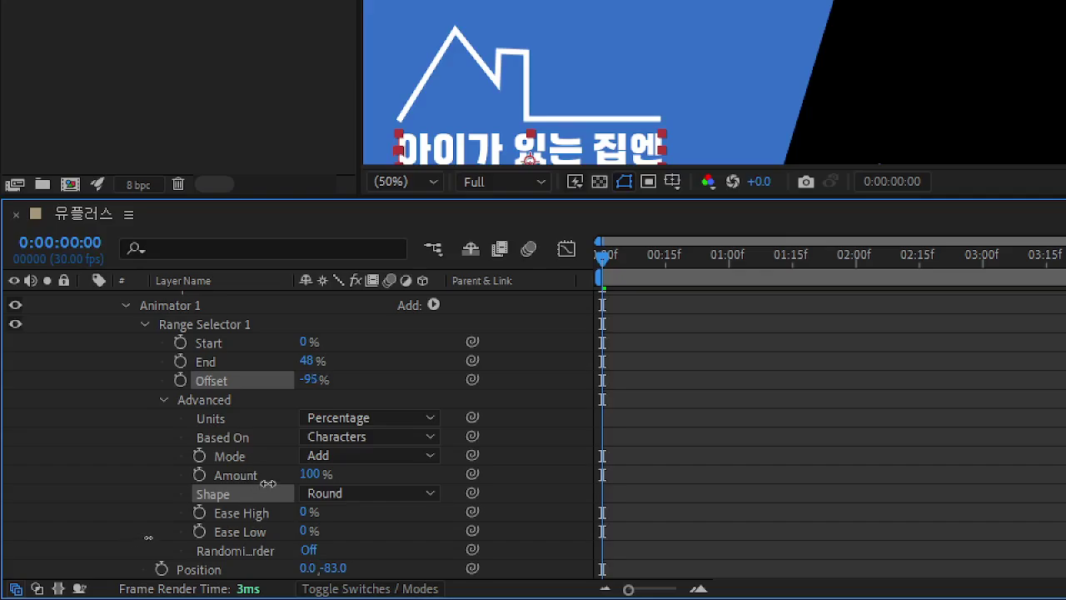
Try the Smooth shape on the range selector with the Offset at 0% and at -100%
{"action": "left_click", "coordinate": [356, 497]}
{"action": "left_click", "coordinate": [312, 469]}
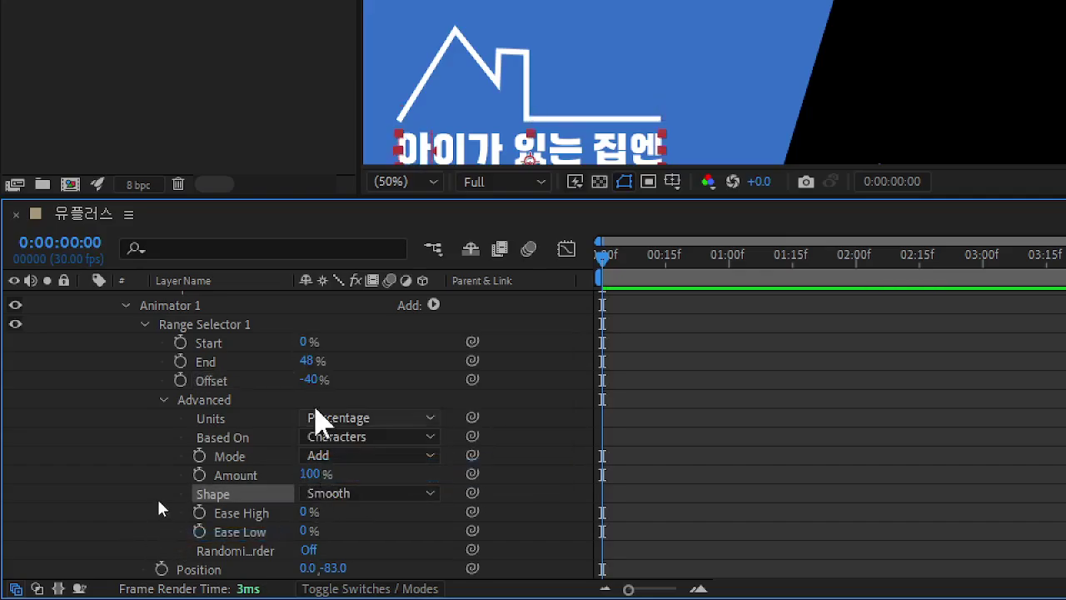
{"action": "left_click_drag", "start_coordinate": [310, 384], "coordinate": [374, 542]}
{"action": "left_click", "coordinate": [374, 494]}
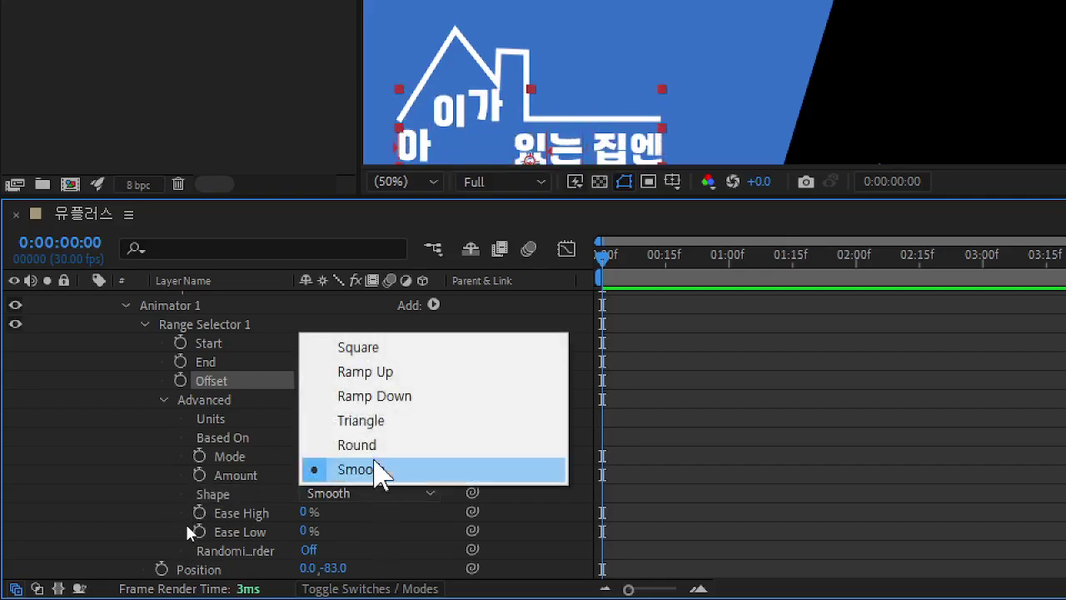
{"action": "left_click", "coordinate": [113, 463]}
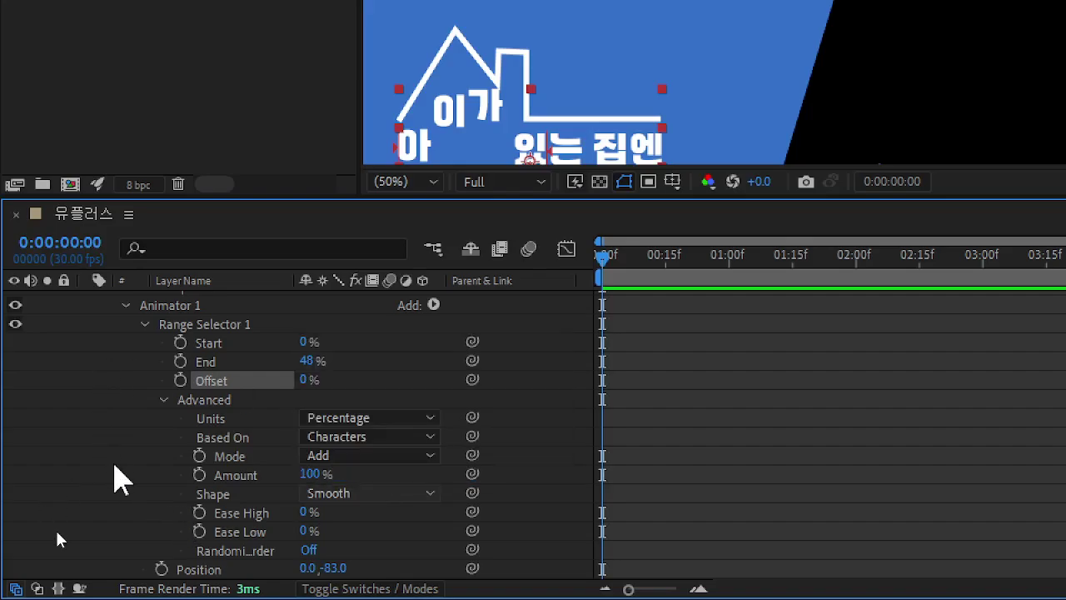
{"action": "left_click_drag", "start_coordinate": [309, 385], "coordinate": [225, 484]}
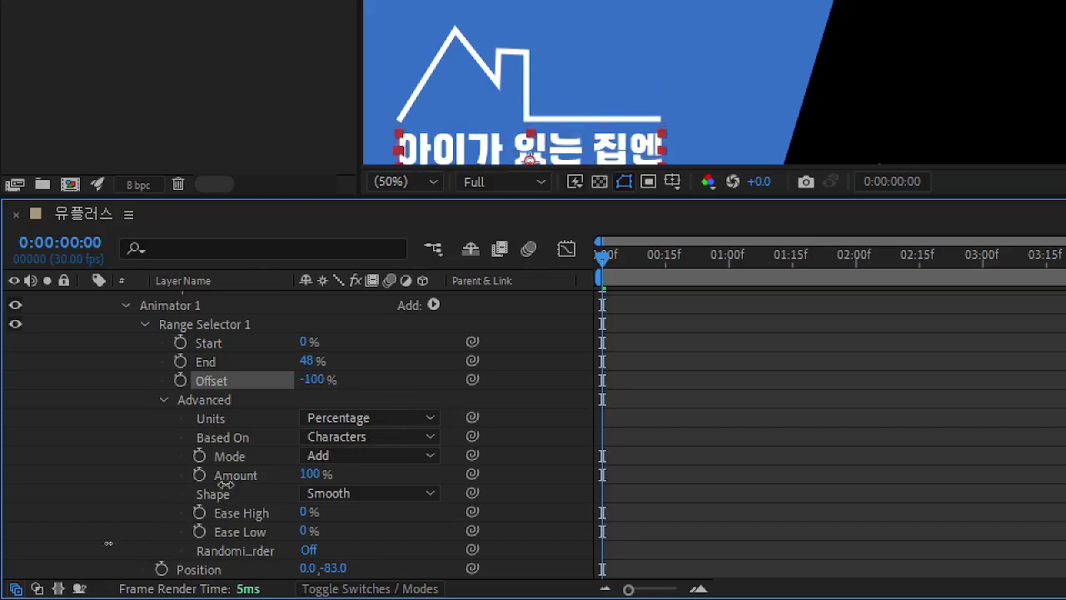
Set the range selector's Shape back to Ramp Up, End to 100% and Offset to -97%
{"action": "left_click", "coordinate": [361, 495]}
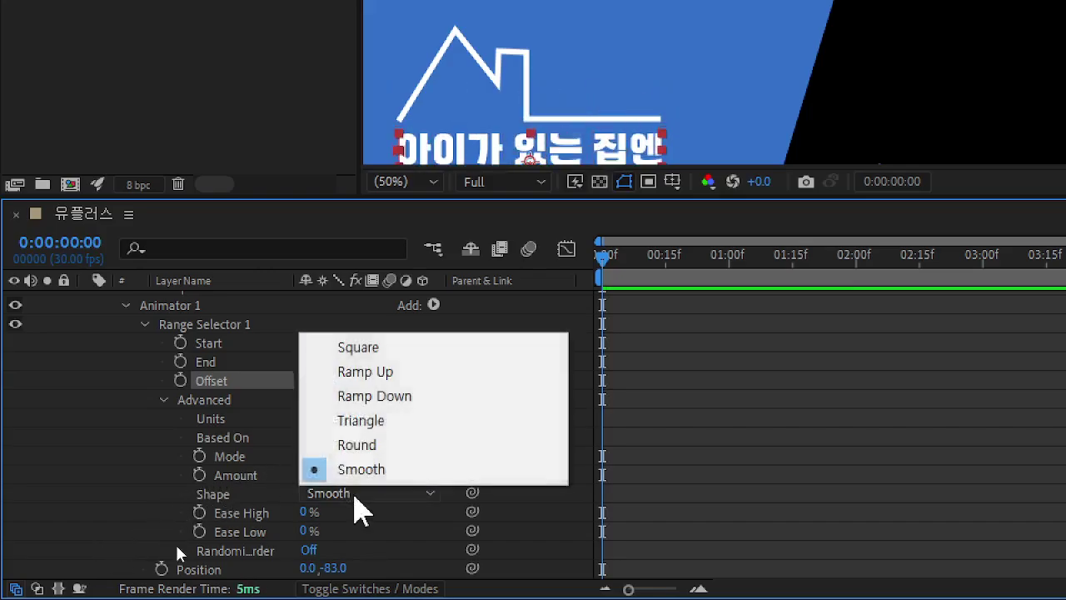
{"action": "left_click", "coordinate": [377, 375]}
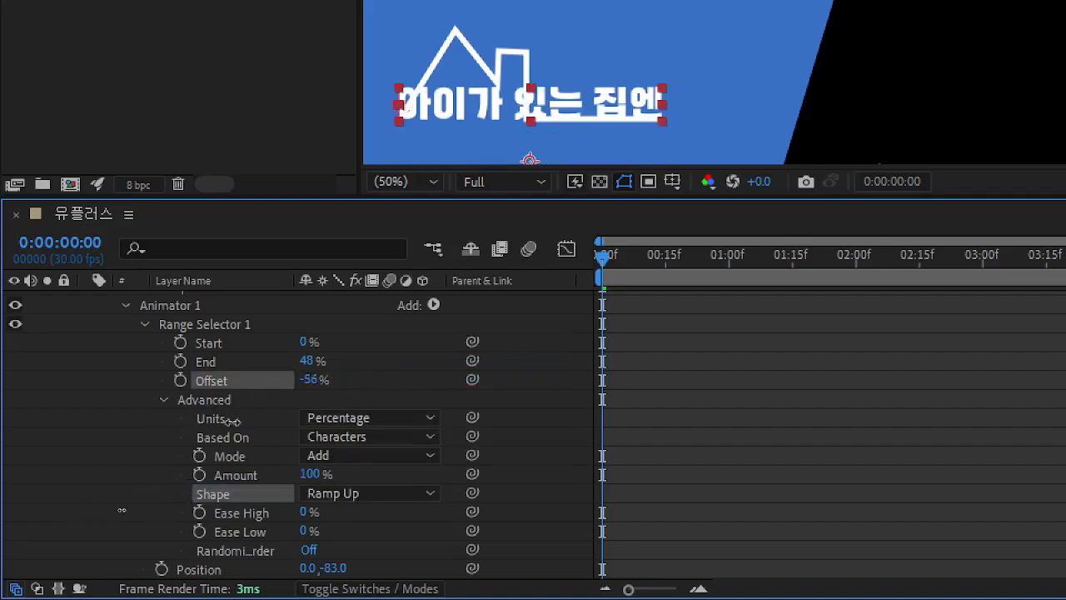
{"action": "left_click_drag", "start_coordinate": [232, 420], "coordinate": [138, 483]}
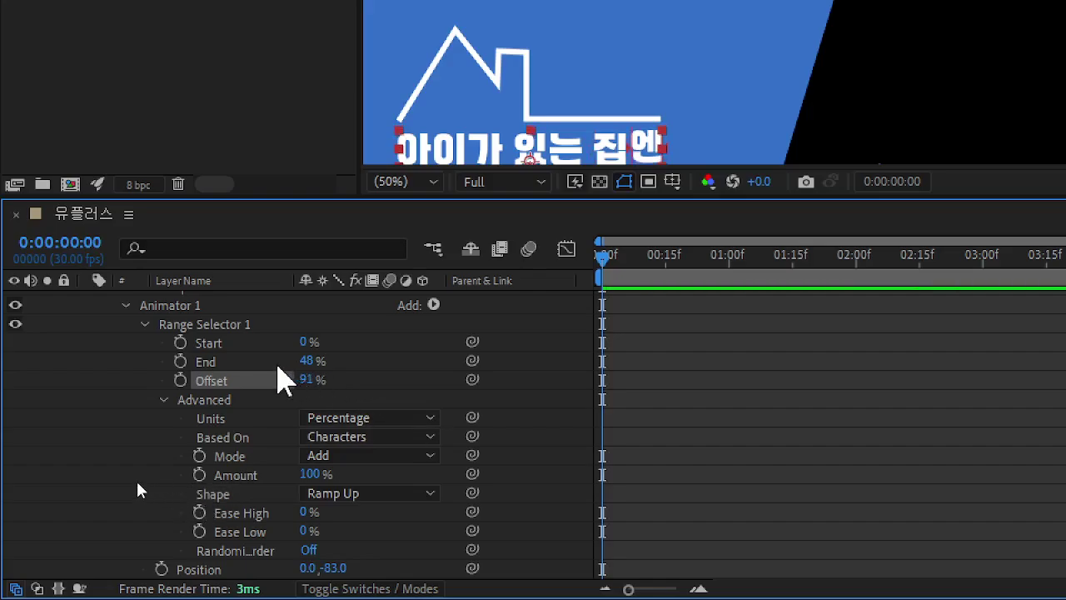
{"action": "left_click_drag", "start_coordinate": [311, 359], "coordinate": [392, 369]}
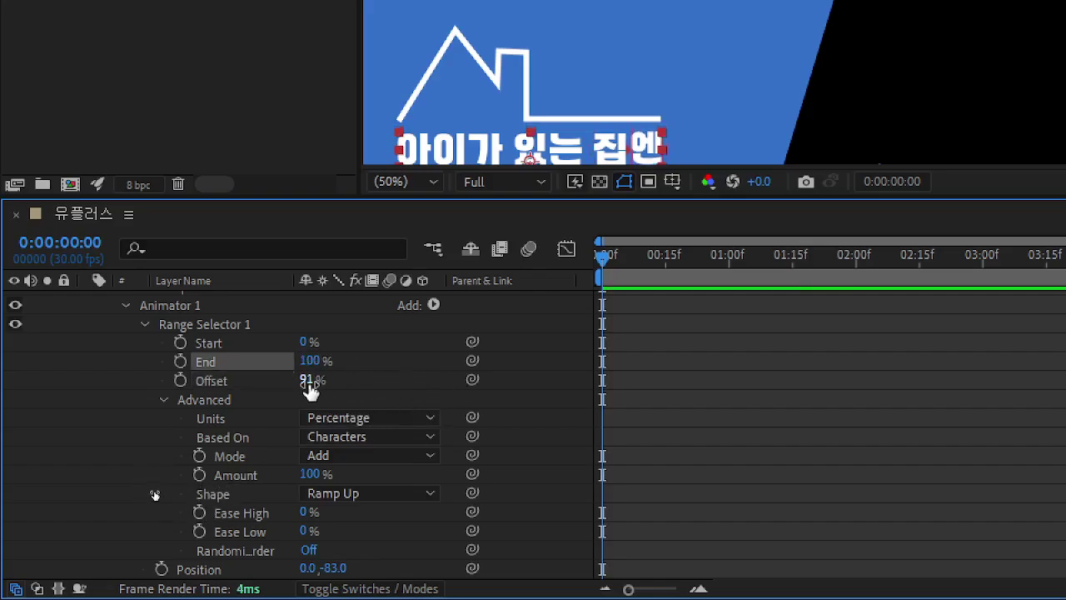
{"action": "left_click_drag", "start_coordinate": [307, 380], "coordinate": [175, 479]}
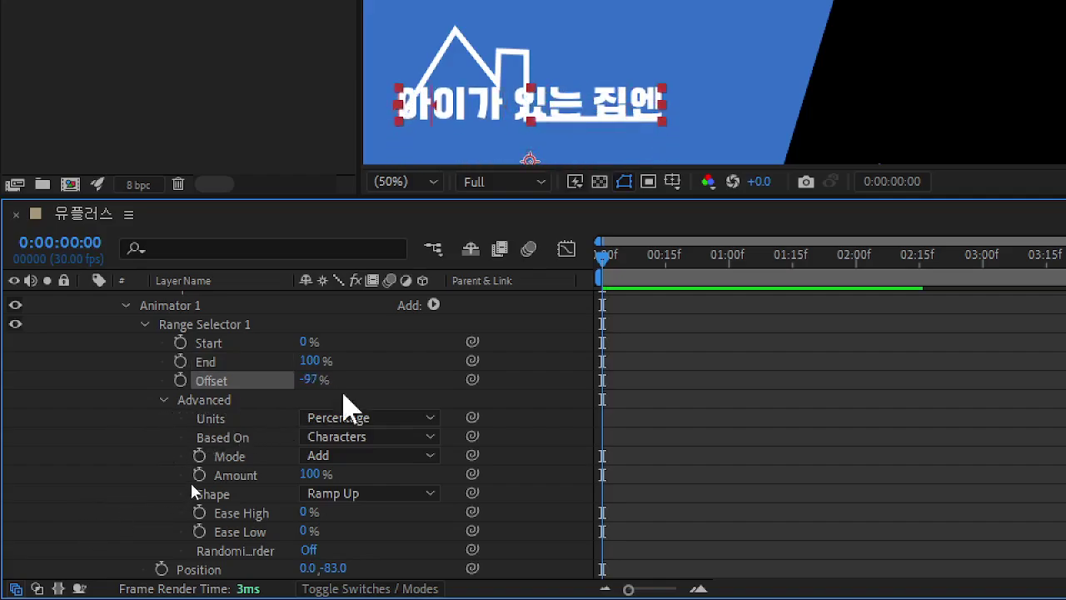
Set the range selector's End to 50%
{"action": "left_click_drag", "start_coordinate": [311, 360], "coordinate": [293, 369]}
{"action": "left_click", "coordinate": [309, 361]}
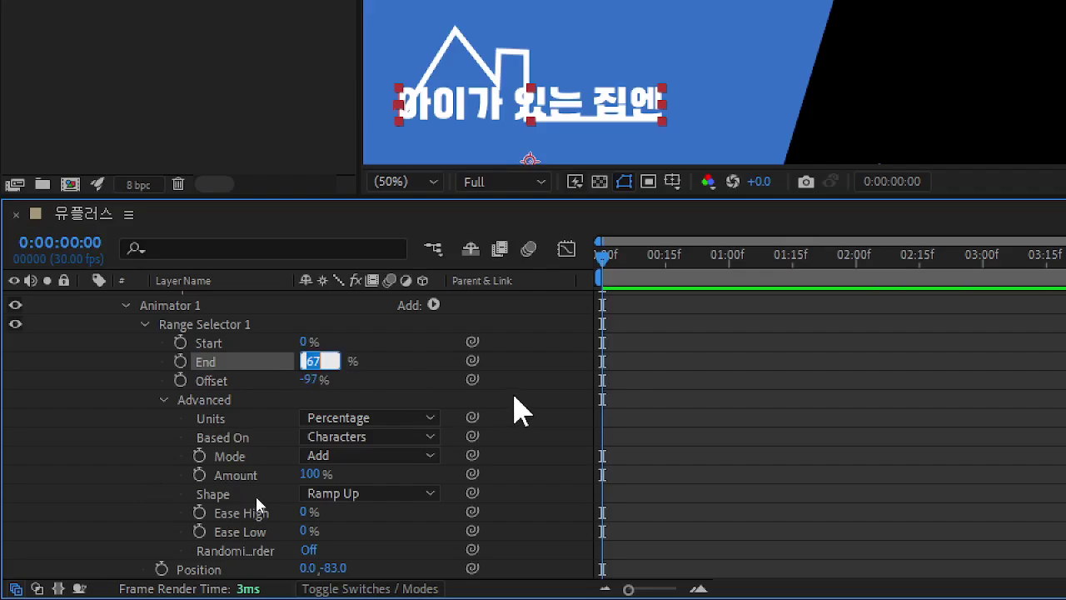
{"action": "type", "text": "50"}
{"action": "key", "text": "Return"}
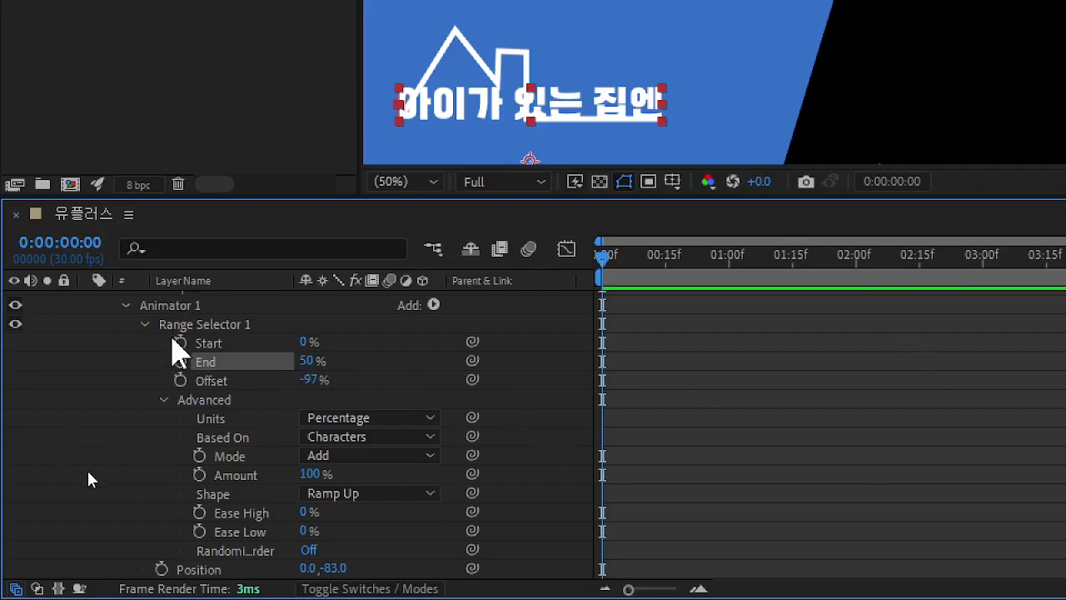
Sweep the range selector's Offset up to 100% to check the letter movement, and set it to -50%
{"action": "left_click", "coordinate": [312, 379]}
{"action": "left_click_drag", "start_coordinate": [314, 379], "coordinate": [340, 379]}
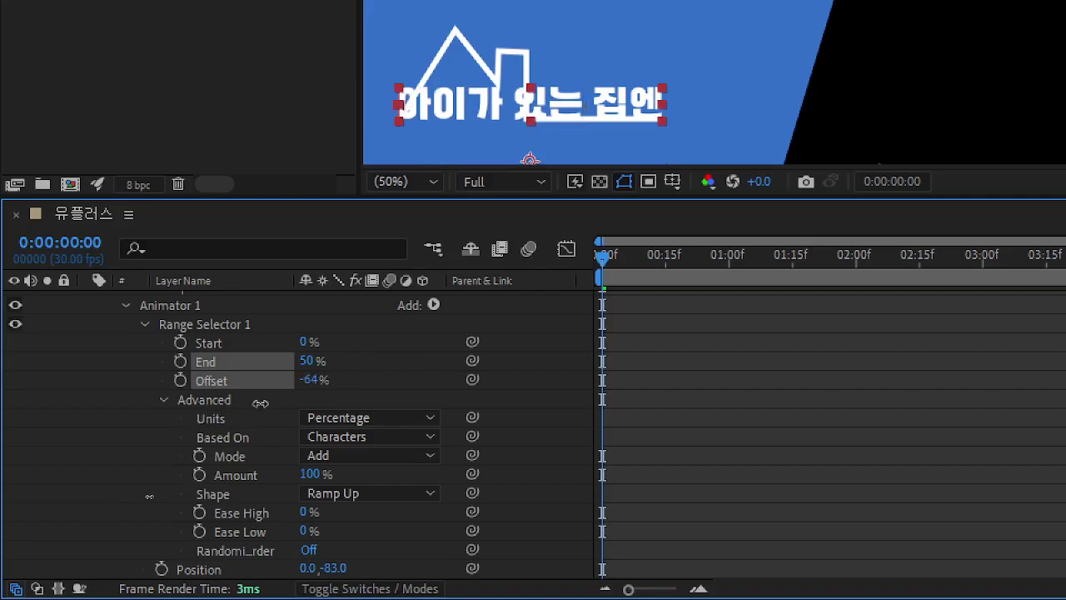
{"action": "left_click_drag", "start_coordinate": [260, 403], "coordinate": [479, 412]}
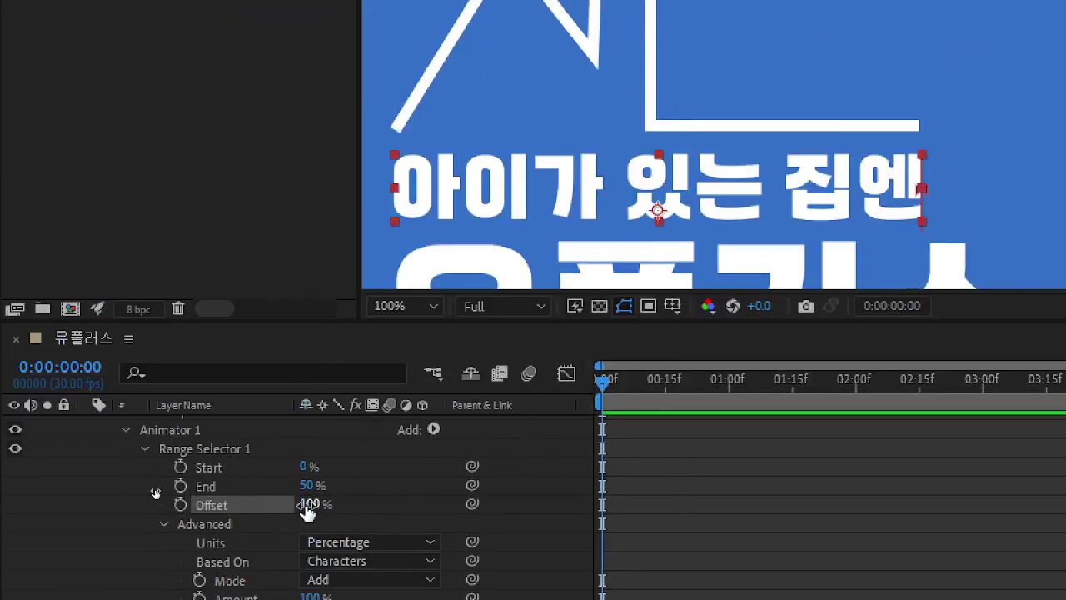
{"action": "left_click_drag", "start_coordinate": [307, 509], "coordinate": [65, 489]}
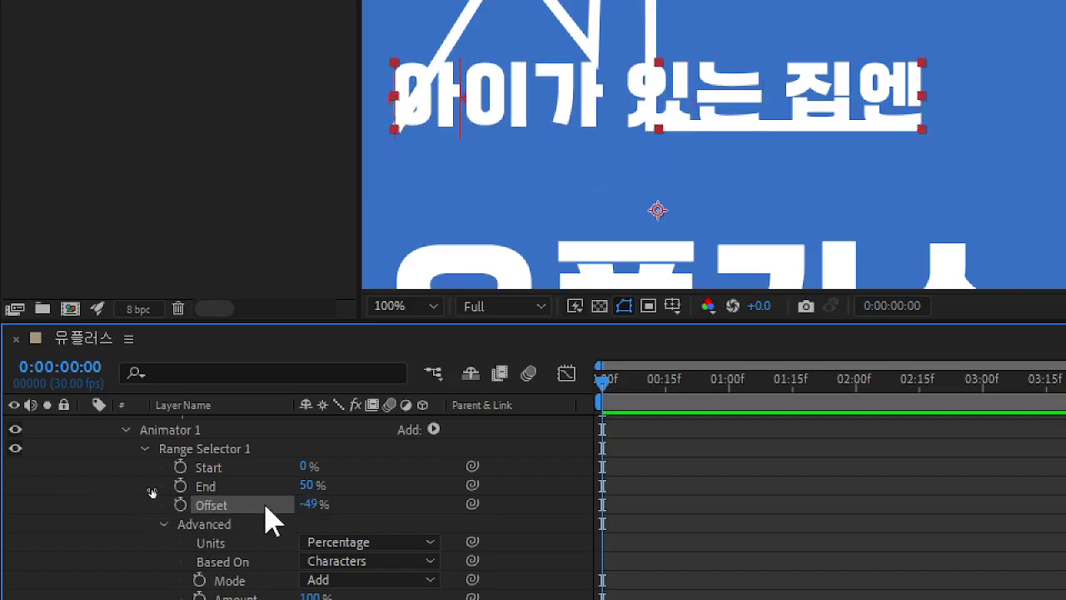
{"action": "left_click", "coordinate": [311, 504]}
{"action": "type", "text": "-50"}
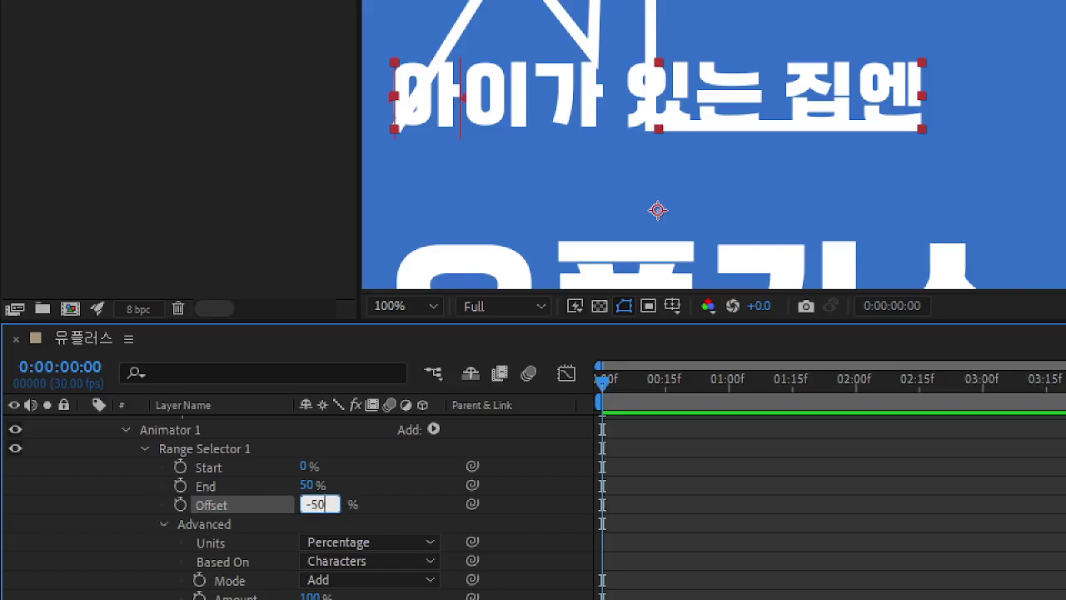
{"action": "key", "text": "Return"}
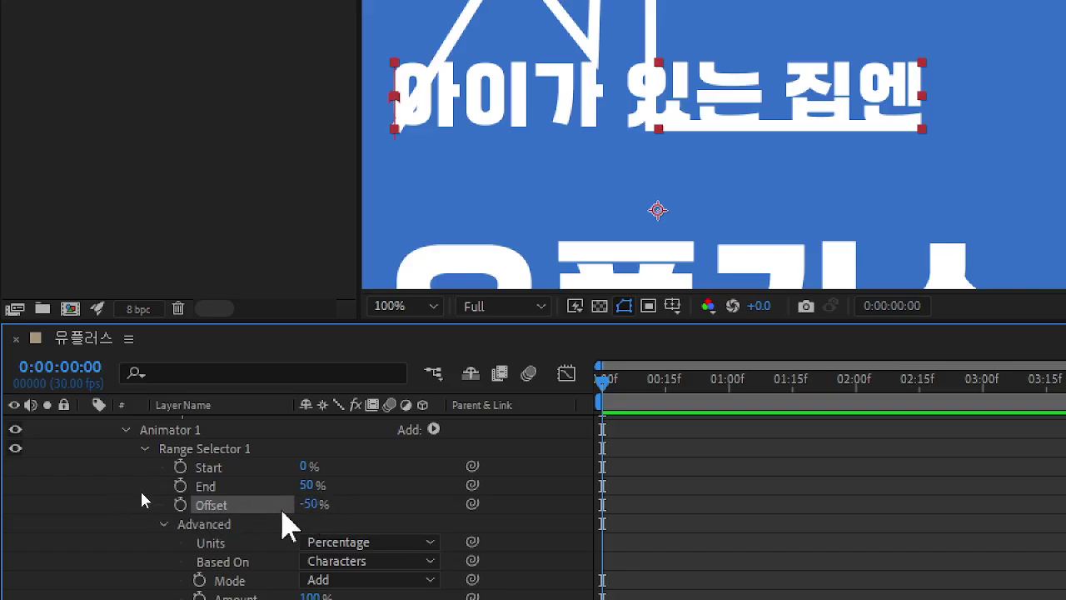
Try raising the Offset to watch the letters drop one by one, and return it to -50%
{"action": "left_click_drag", "start_coordinate": [305, 505], "coordinate": [492, 521]}
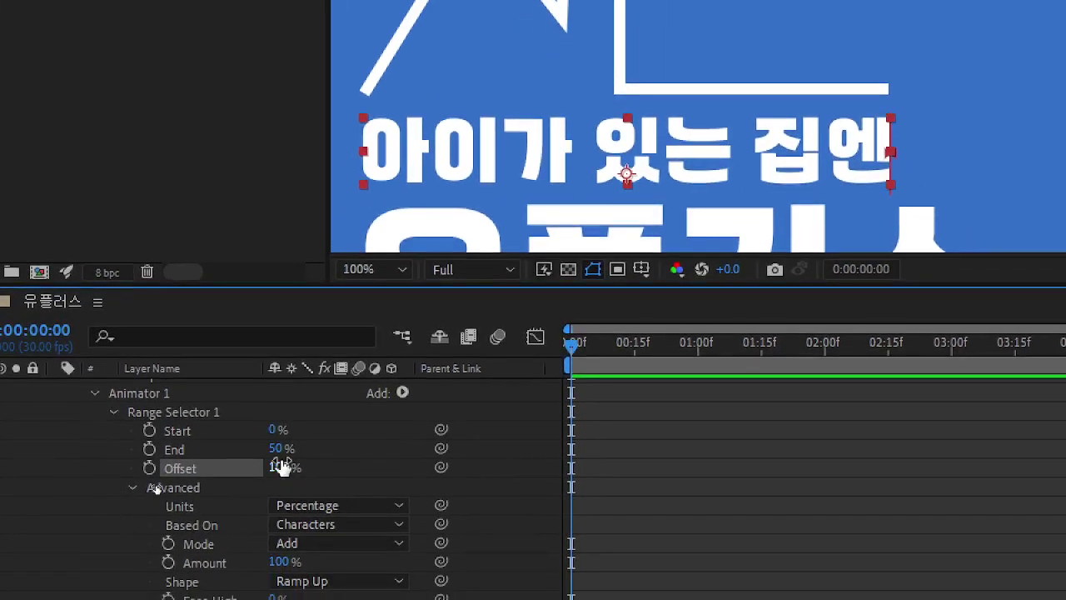
{"action": "left_click_drag", "start_coordinate": [270, 499], "coordinate": [258, 505]}
{"action": "left_click", "coordinate": [278, 467]}
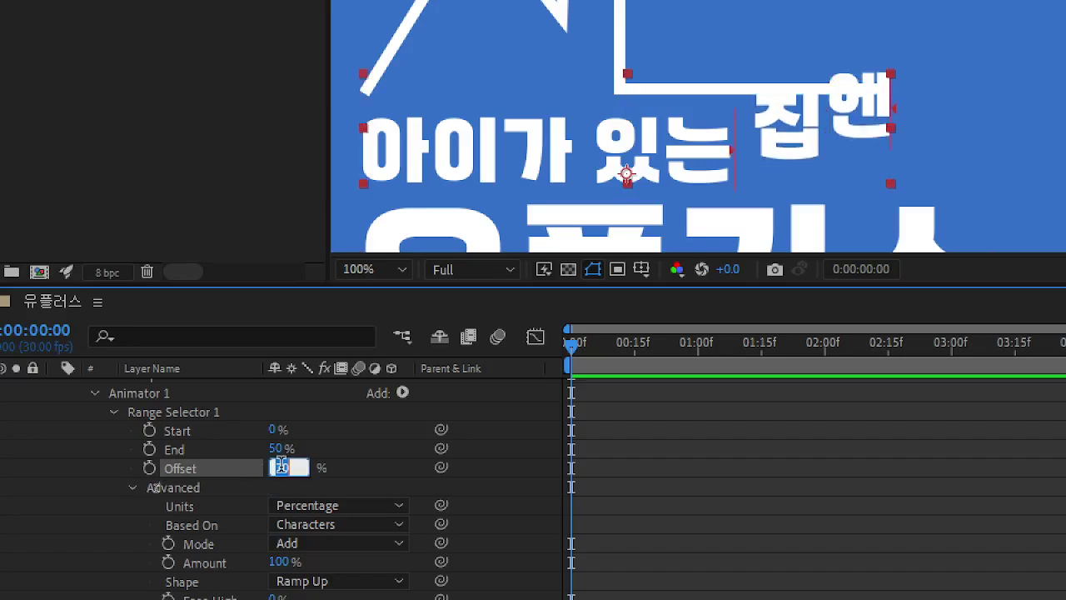
{"action": "type", "text": "-50"}
{"action": "key", "text": "Return"}
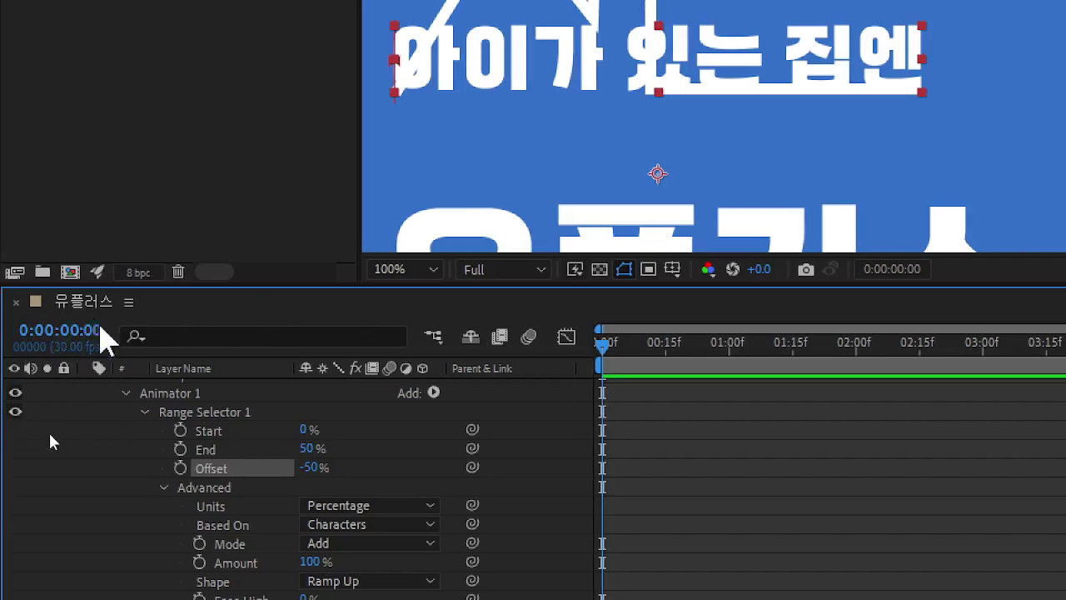
Keyframe the range selector's Offset at -50% at 0 seconds and 100% at 2 seconds
{"action": "left_click", "coordinate": [180, 468]}
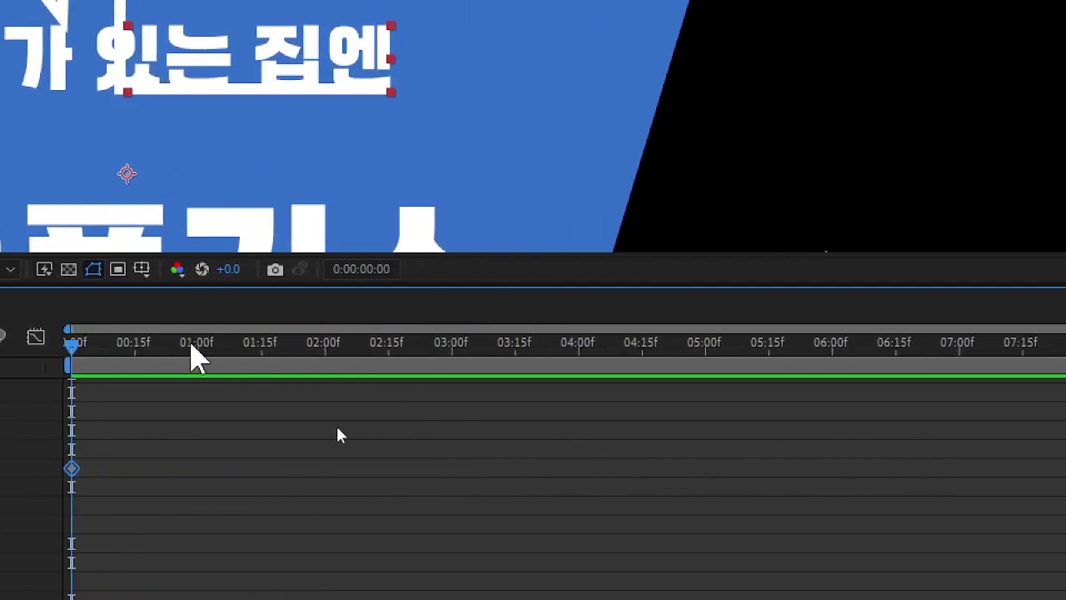
{"action": "left_click_drag", "start_coordinate": [152, 358], "coordinate": [391, 372]}
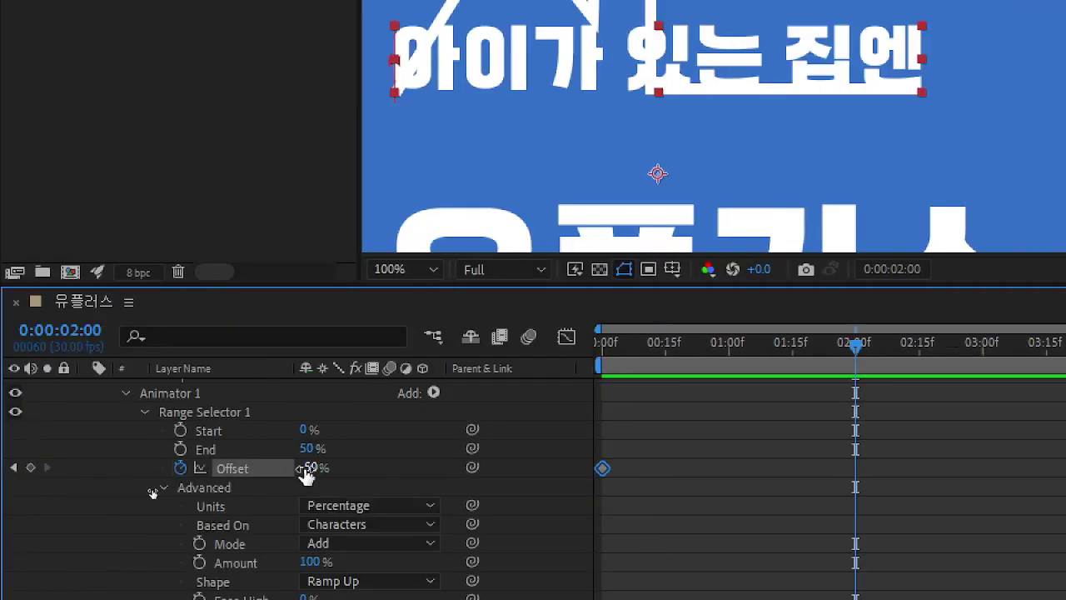
{"action": "left_click_drag", "start_coordinate": [307, 471], "coordinate": [561, 489]}
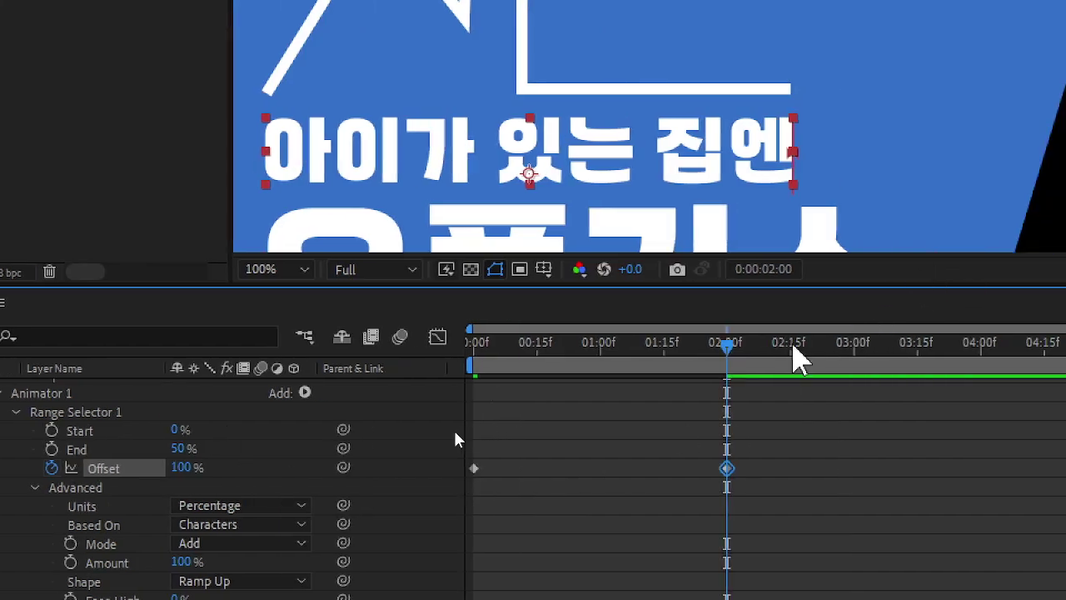
End the work area at 0:00:02:23 and preview the letter-by-letter animation within it
{"action": "left_click_drag", "start_coordinate": [599, 338], "coordinate": [684, 346]}
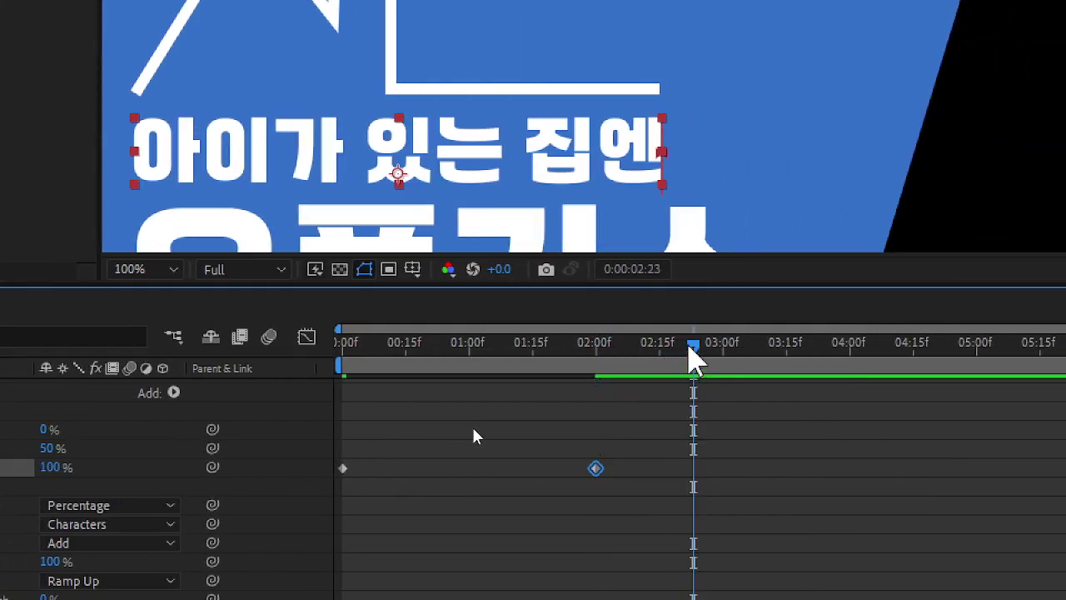
{"action": "key", "text": "space"}
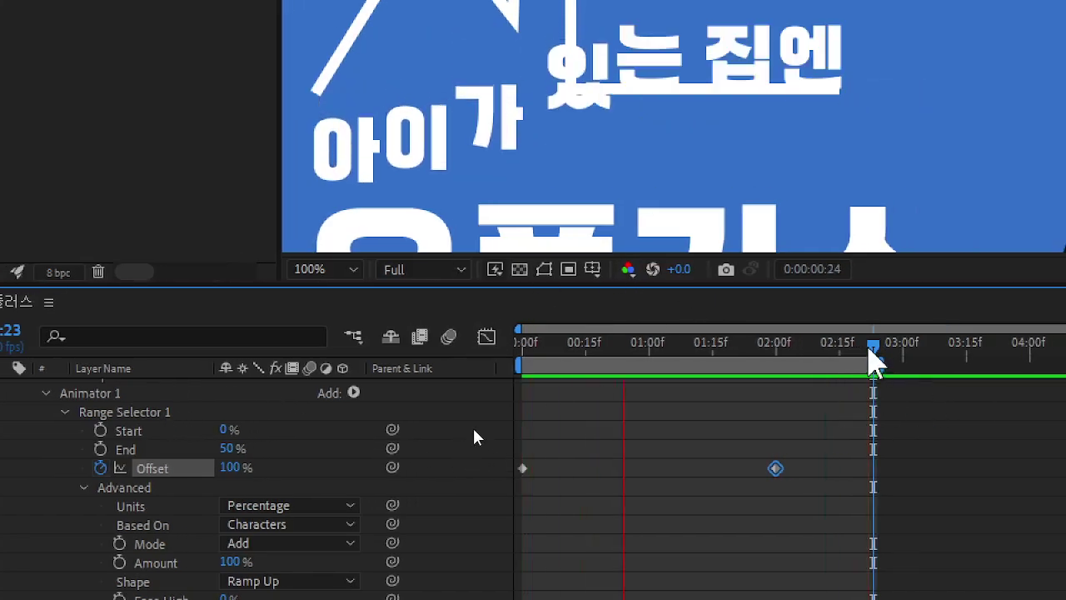
{"action": "left_click_drag", "start_coordinate": [872, 347], "coordinate": [523, 349]}
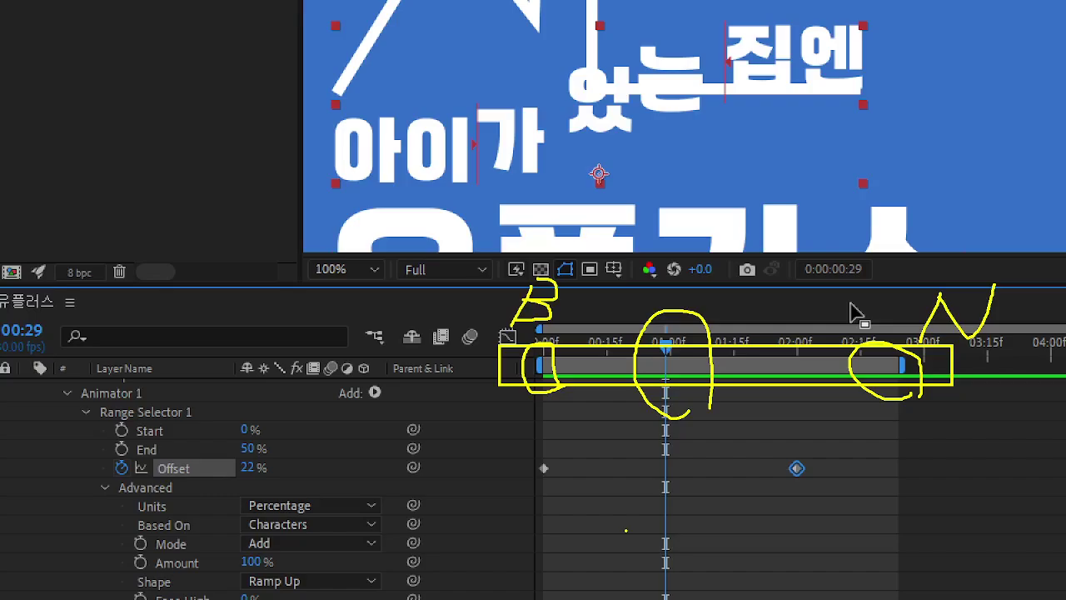
{"action": "key", "text": "Escape"}
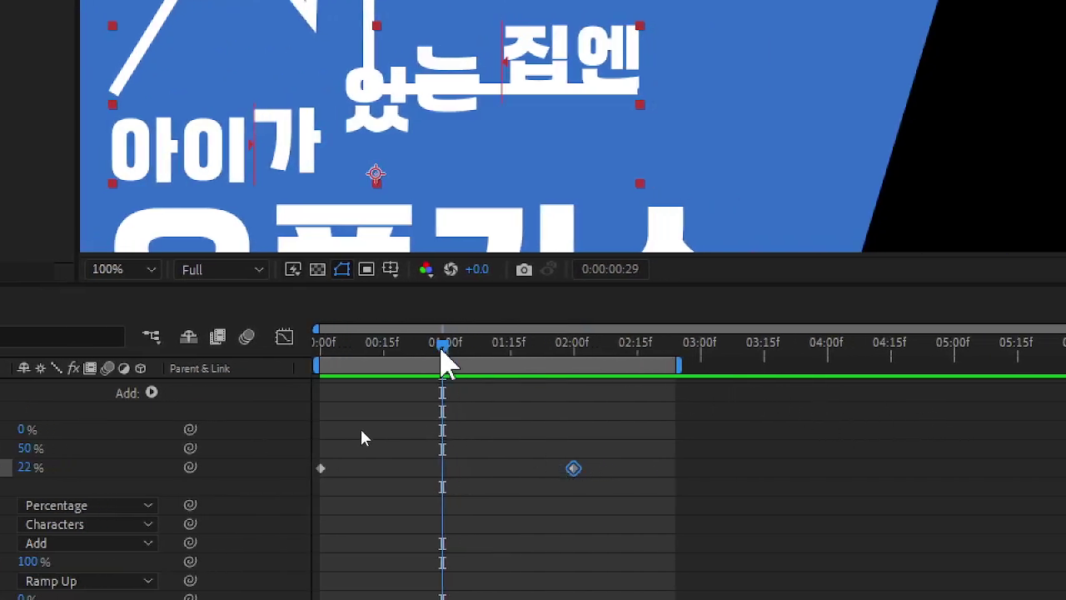
{"action": "left_click_drag", "start_coordinate": [441, 349], "coordinate": [485, 421]}
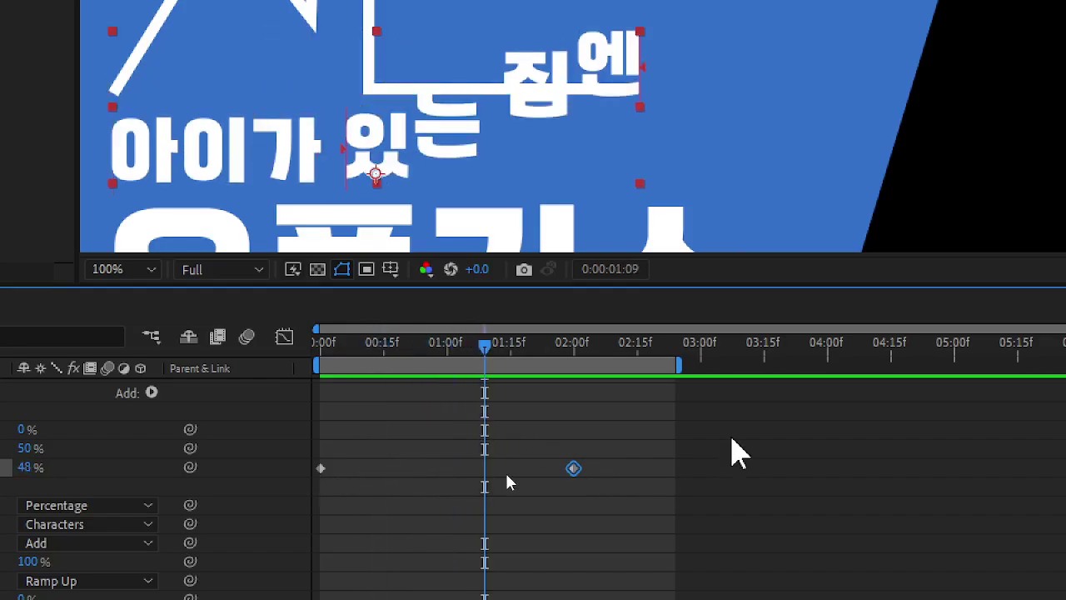
{"action": "key", "text": "space"}
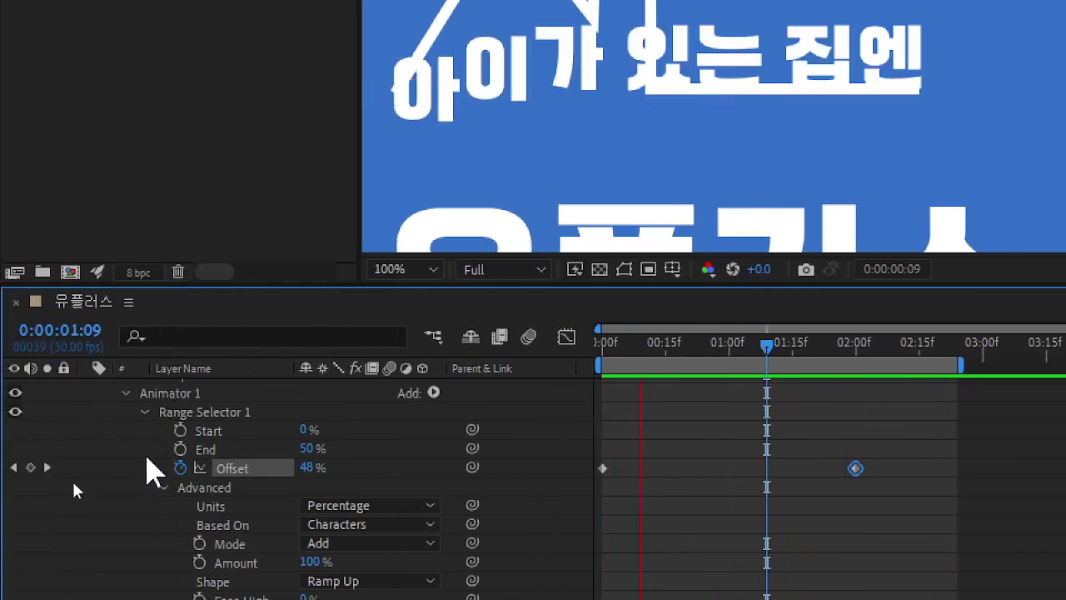
Try the range selector's Ease High at 100% during playback, and return it to 0%
{"action": "scroll", "coordinate": [86, 482], "scroll_direction": "down", "scroll_amount": 2}
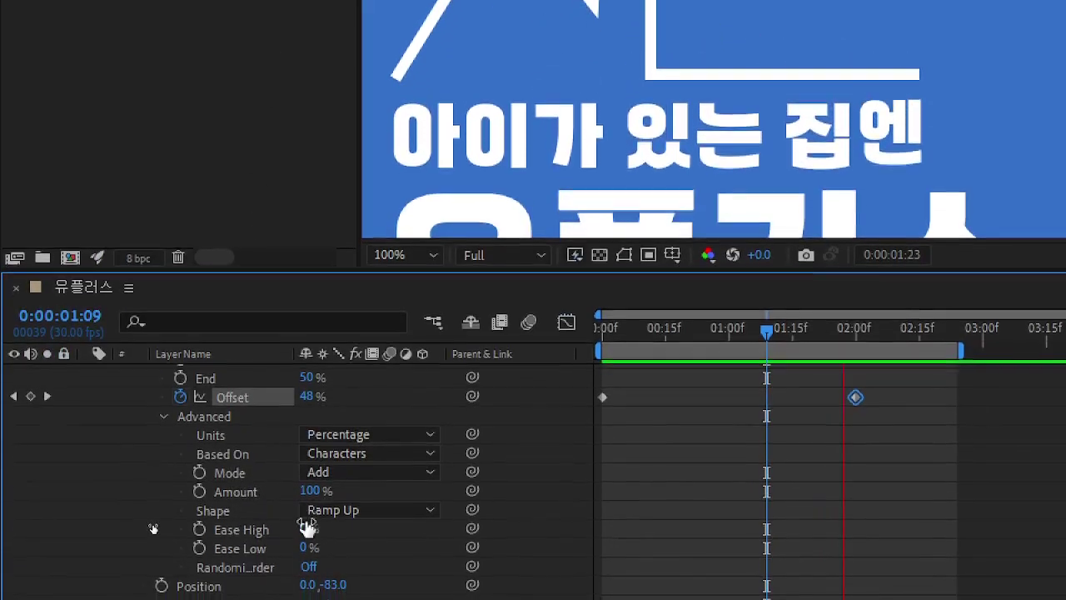
{"action": "left_click", "coordinate": [305, 534]}
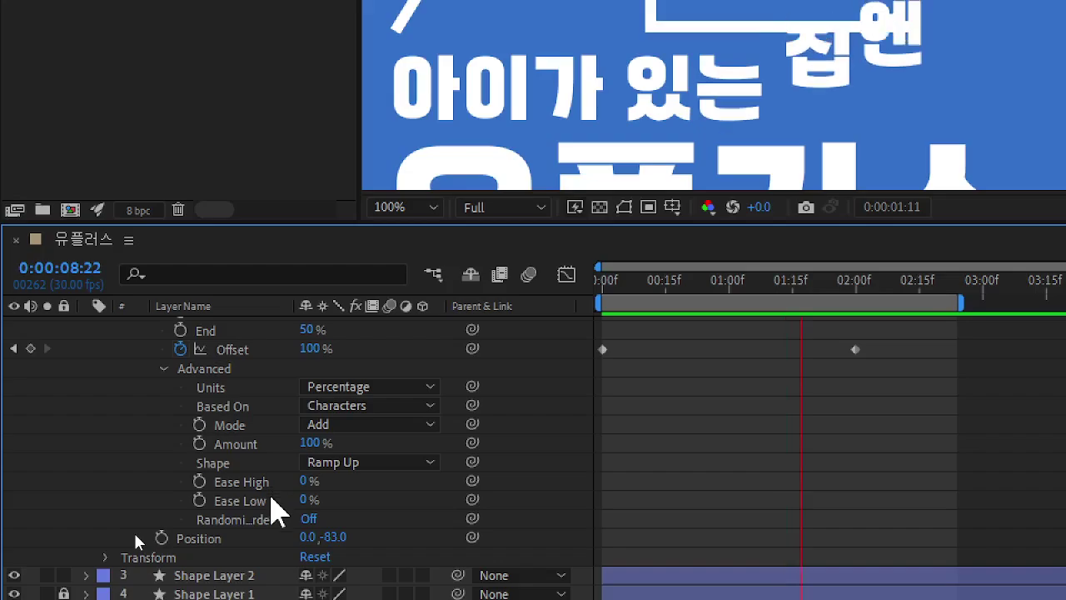
{"action": "left_click", "coordinate": [305, 481]}
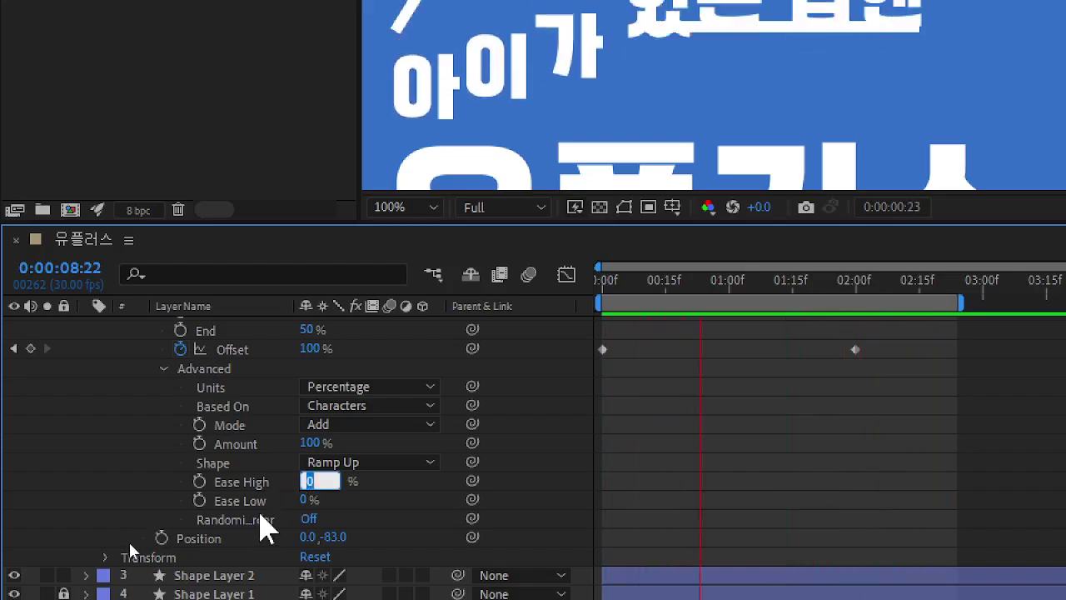
{"action": "type", "text": "100"}
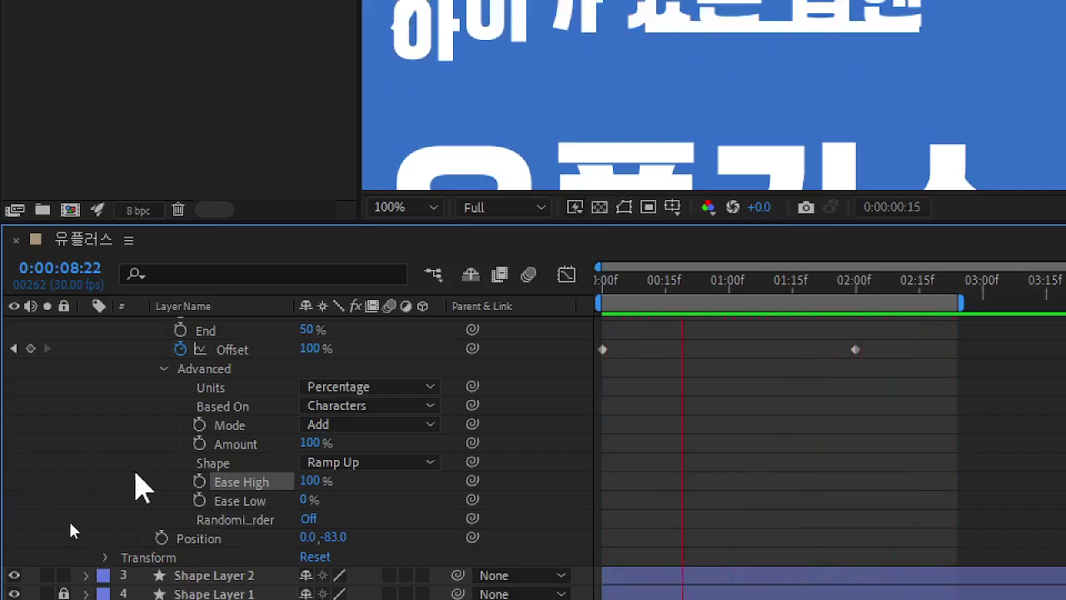
{"action": "left_click", "coordinate": [311, 480]}
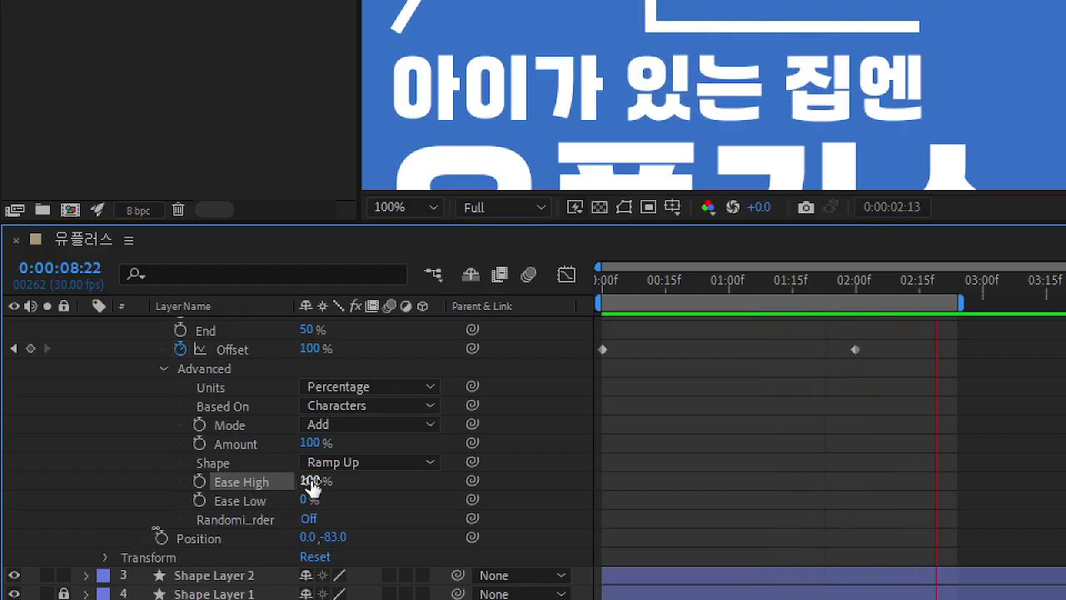
{"action": "type", "text": "0"}
{"action": "key", "text": "Return"}
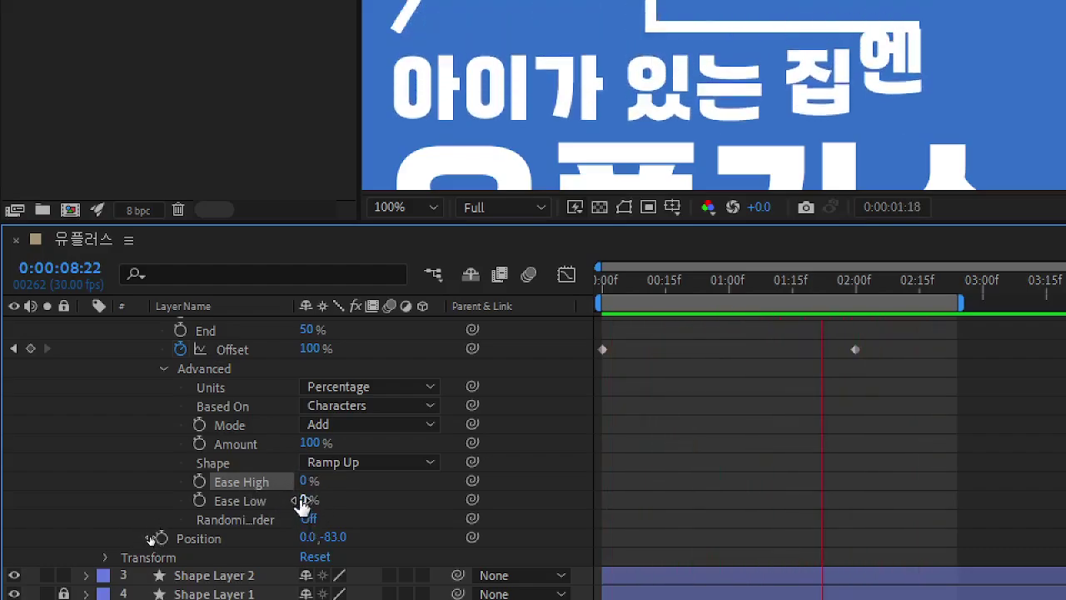
Try the range selector's Ease Low at 100% during playback, and return it to 0%
{"action": "type", "text": "100"}
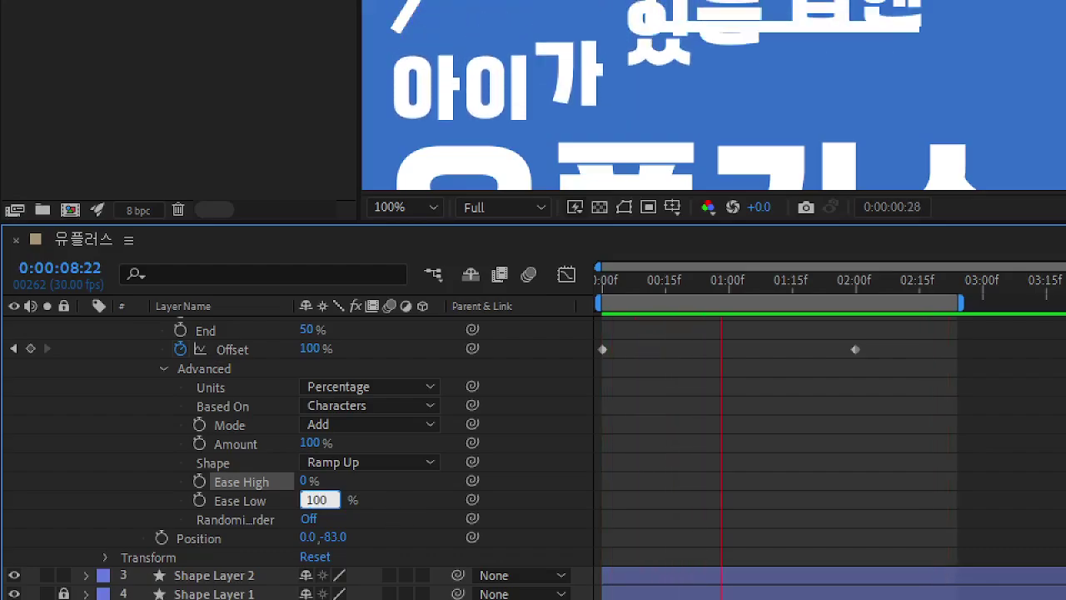
{"action": "key", "text": "Return"}
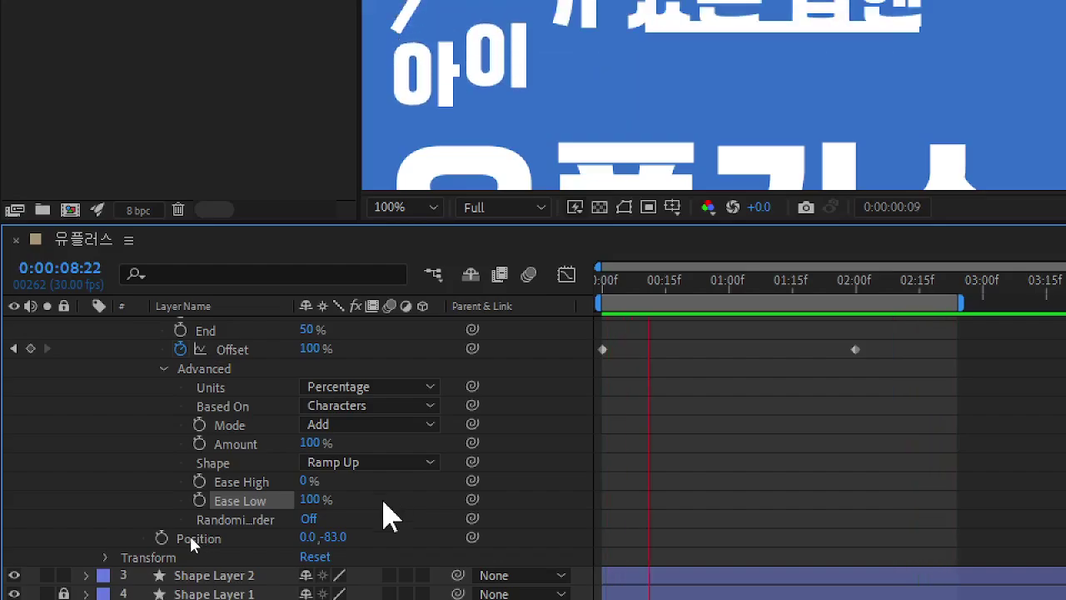
{"action": "left_click", "coordinate": [311, 500]}
{"action": "type", "text": "0"}
{"action": "key", "text": "Return"}
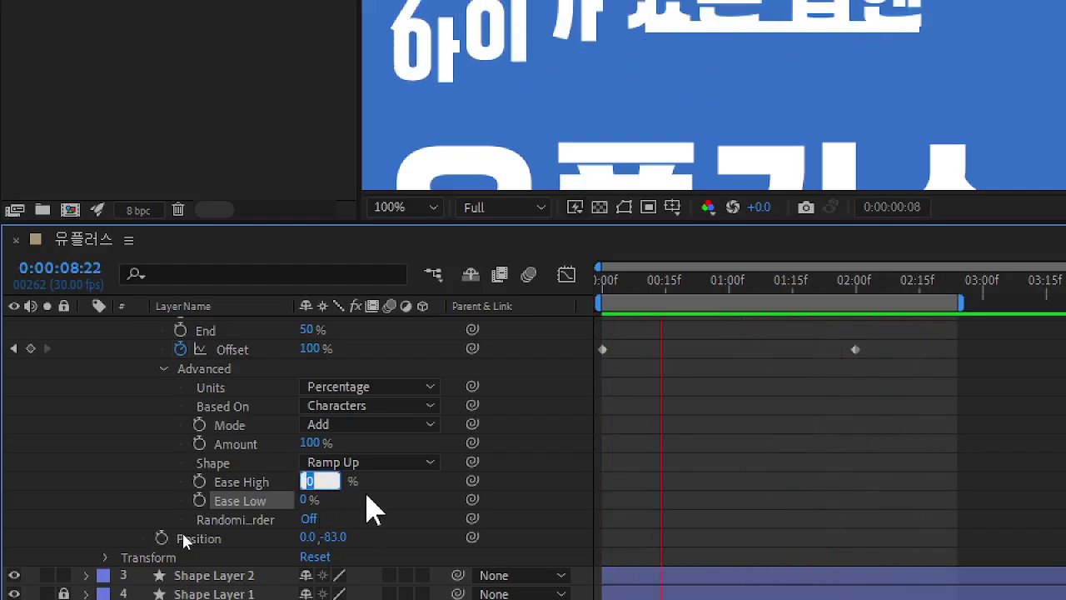
Try an Ease High of -100%, and set both Ease High and Ease Low to 50%
{"action": "type", "text": "-100"}
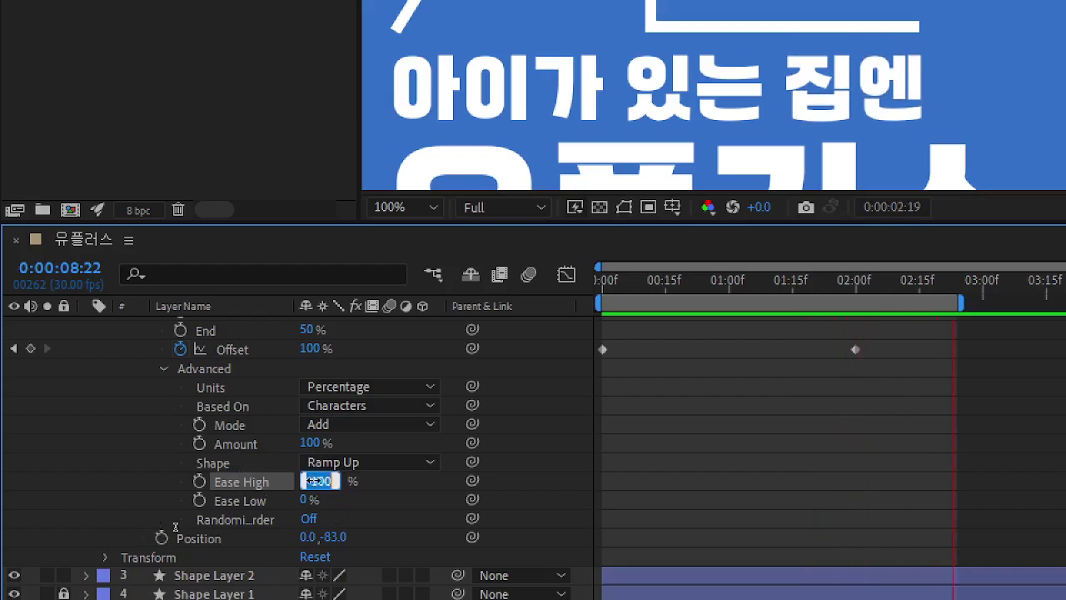
{"action": "type", "text": "50"}
{"action": "key", "text": "Tab"}
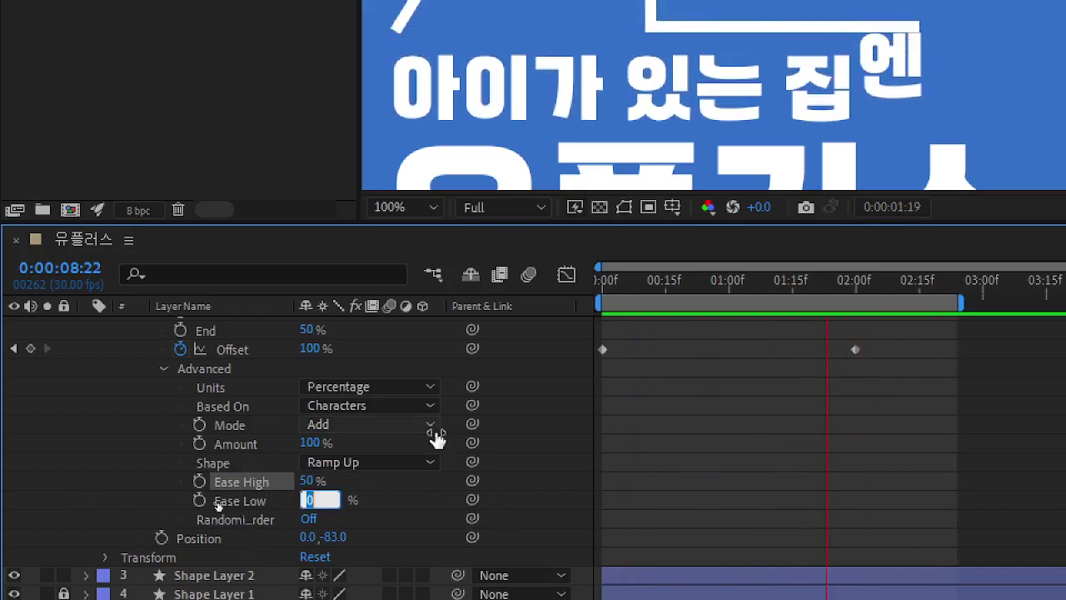
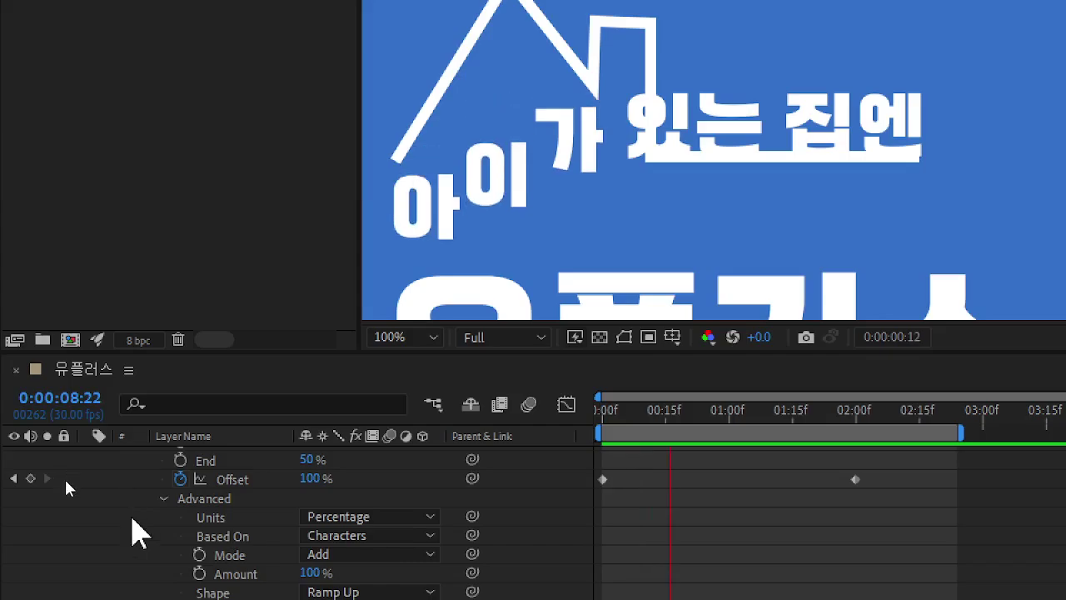
Mask the "아이가 있는 집엔" layer with a rectangle around its final line position, just beneath the house's base line, and preview the reveal
{"action": "scroll", "coordinate": [64, 477], "scroll_direction": "up", "scroll_amount": 5}
{"action": "left_click", "coordinate": [111, 456]}
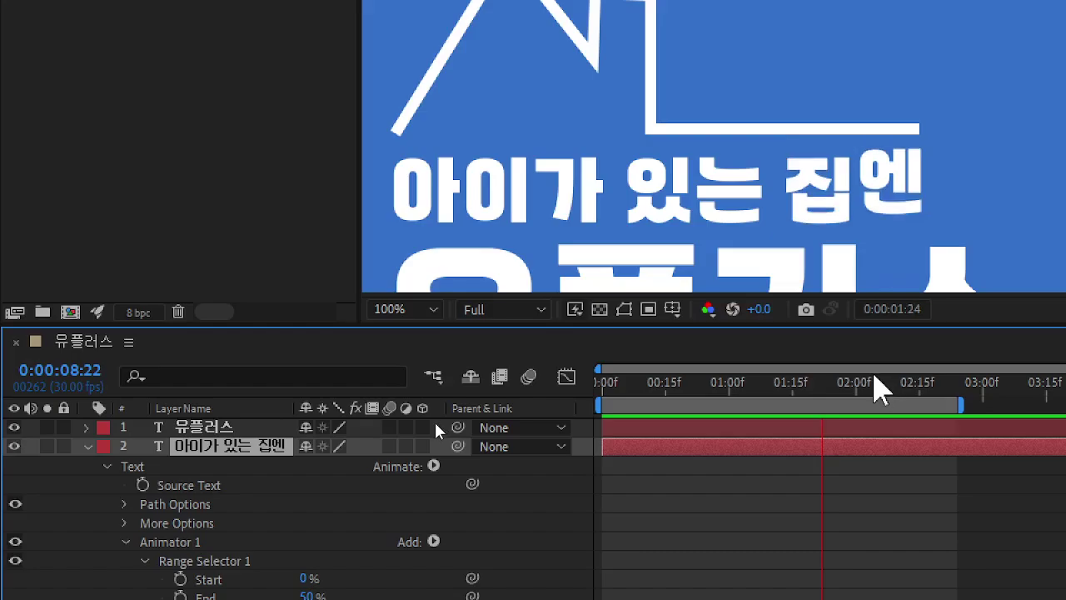
{"action": "left_click_drag", "start_coordinate": [874, 381], "coordinate": [728, 395]}
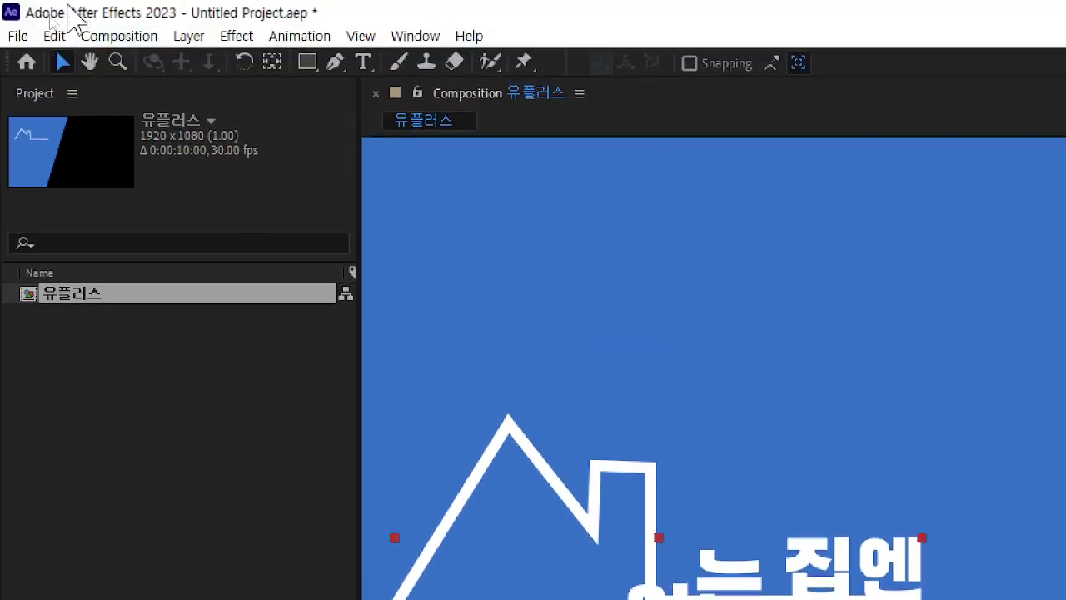
{"action": "left_click", "coordinate": [307, 65]}
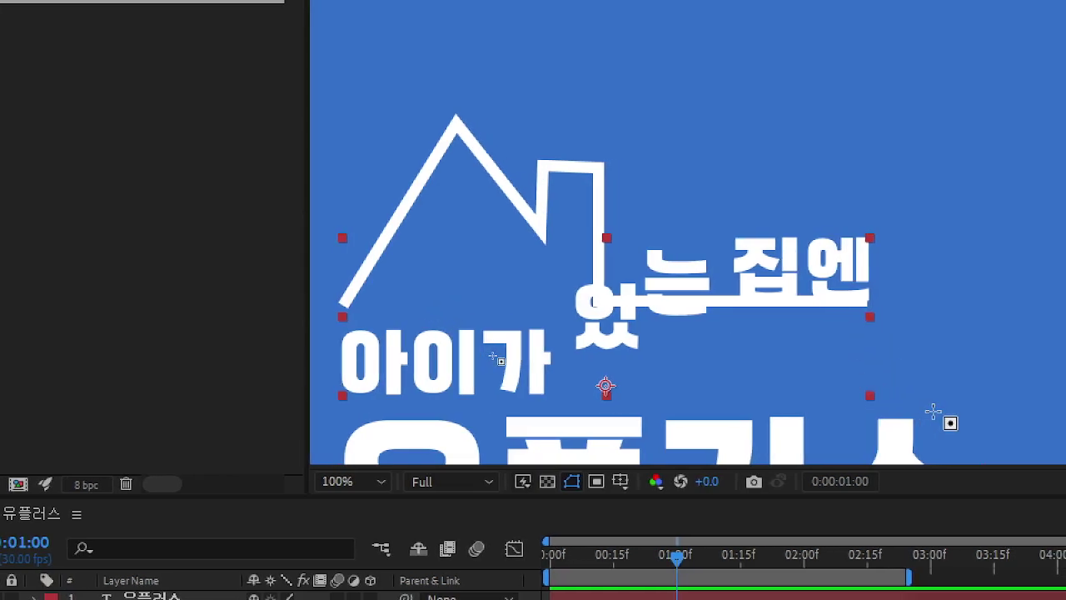
{"action": "key", "text": "Delete"}
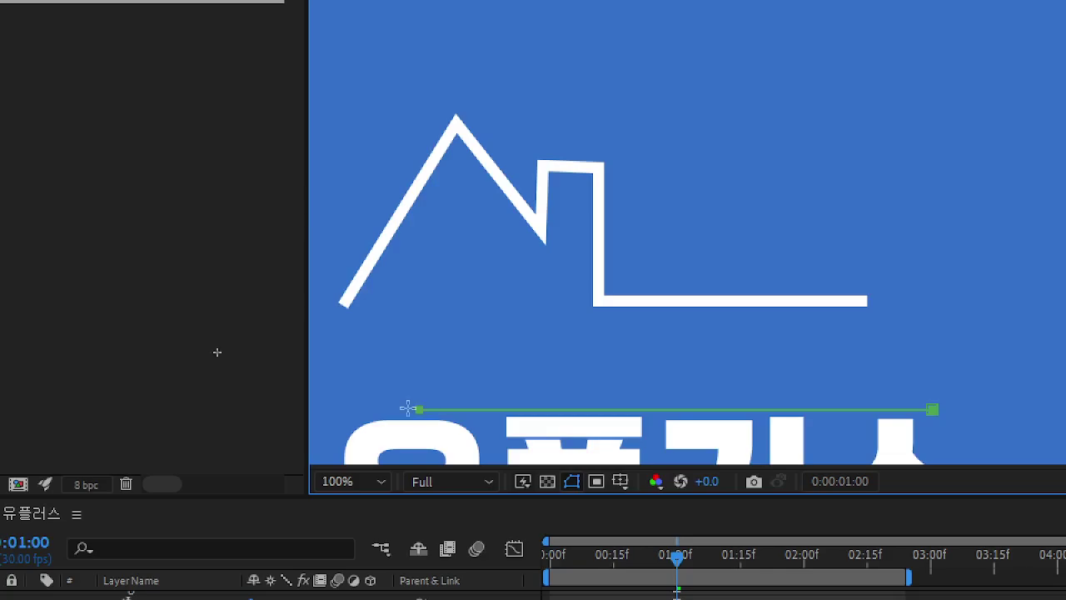
{"action": "left_click_drag", "start_coordinate": [409, 409], "coordinate": [312, 306]}
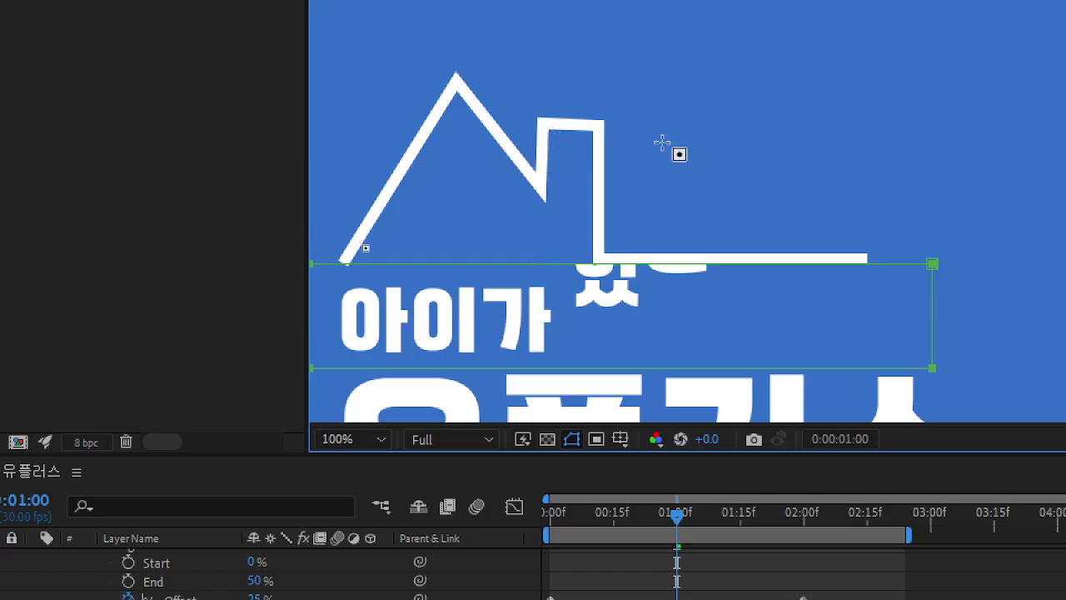
{"action": "key", "text": "space"}
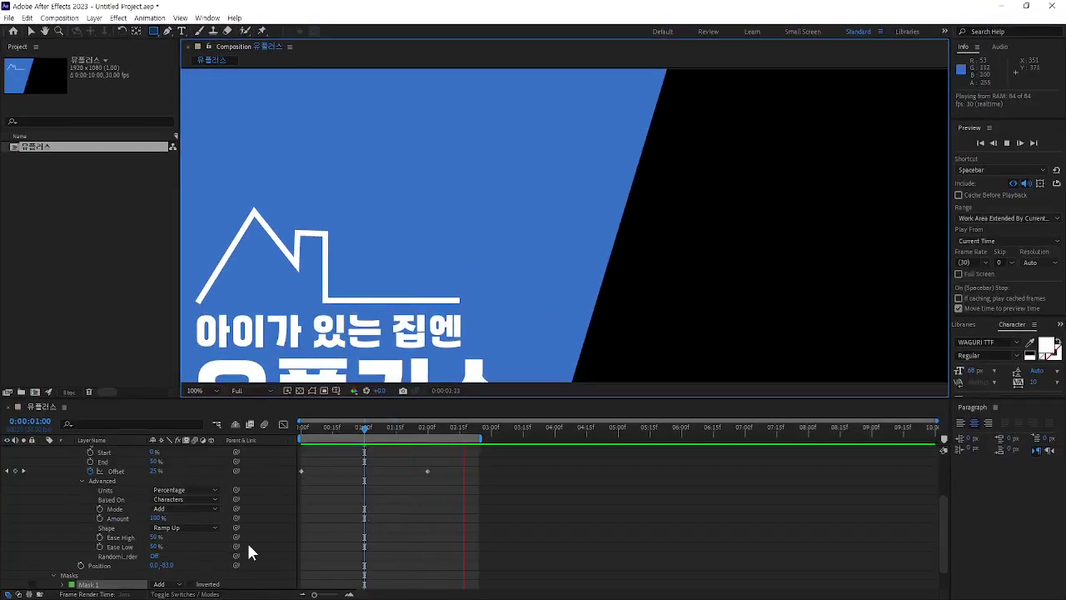
{"action": "scroll", "coordinate": [179, 538], "scroll_direction": "up", "scroll_amount": 3}
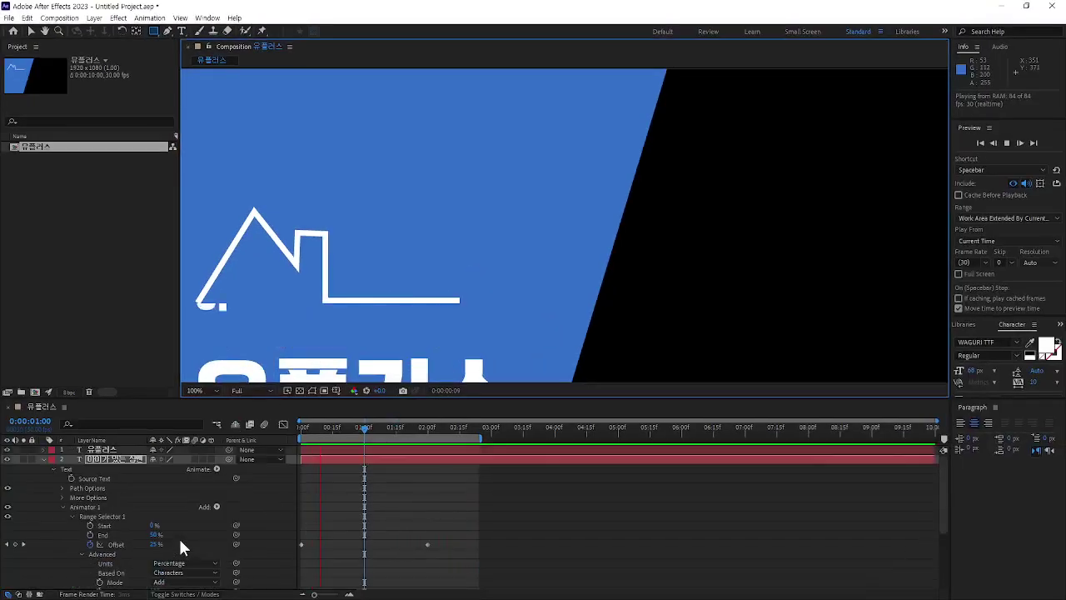
{"action": "left_click_drag", "start_coordinate": [371, 429], "coordinate": [407, 429]}
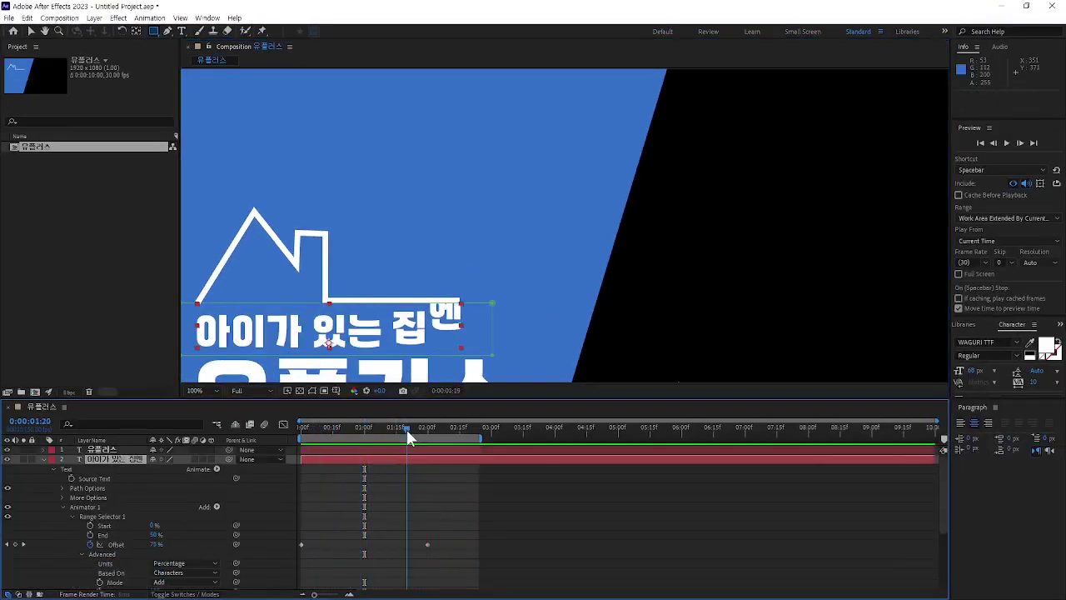
Add a second text layer reading "아이가 있는 집엔" above the house, and move it to position 573, 235
{"action": "left_click", "coordinate": [181, 31]}
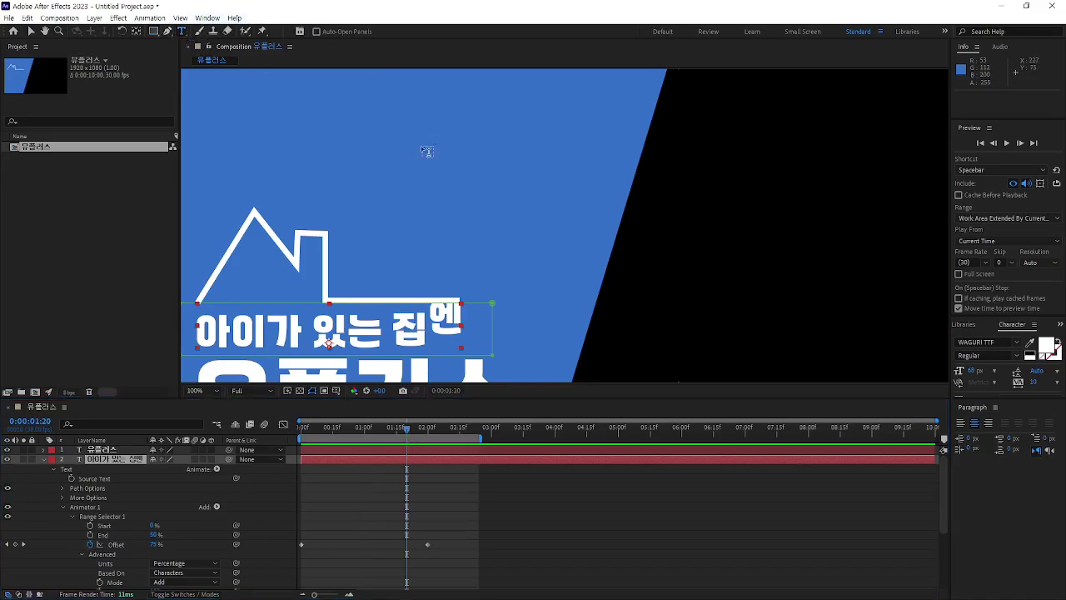
{"action": "left_click", "coordinate": [387, 173]}
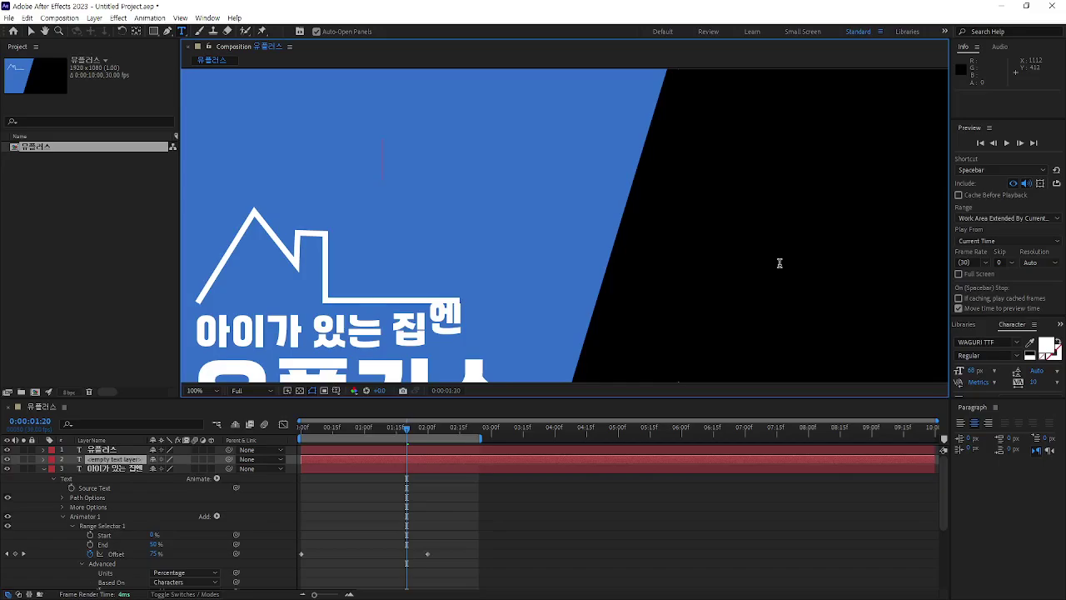
{"action": "type", "text": "아이가 있는 집엔"}
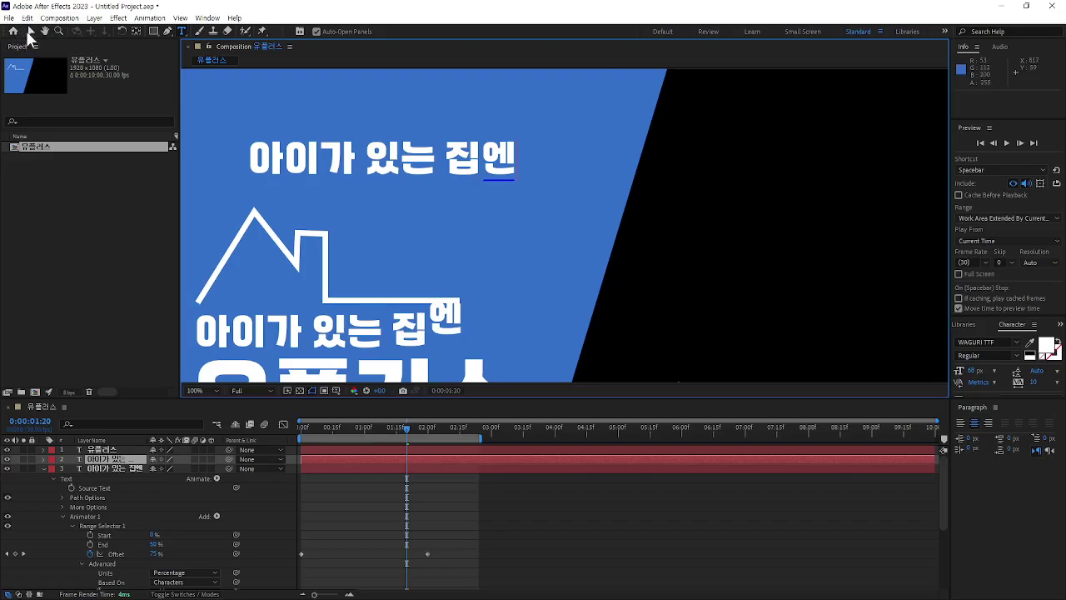
{"action": "left_click", "coordinate": [29, 31]}
{"action": "left_click_drag", "start_coordinate": [393, 161], "coordinate": [491, 159]}
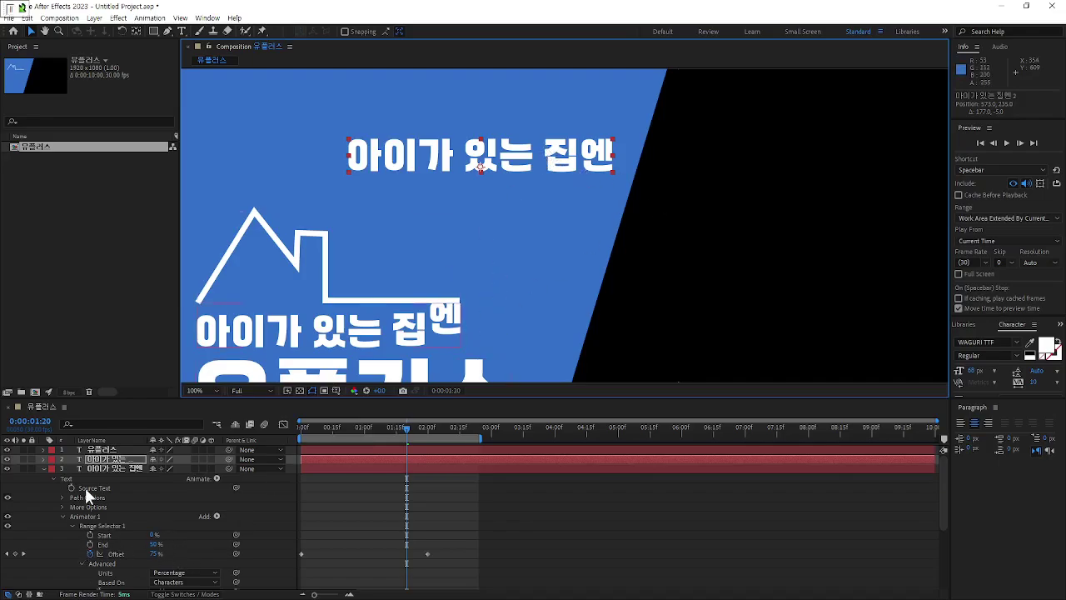
Keyframe the new text's Position at 573, 235 at 0 seconds and 573, 359 at 2 seconds, and preview the movement
{"action": "key", "text": "alt+shift+p"}
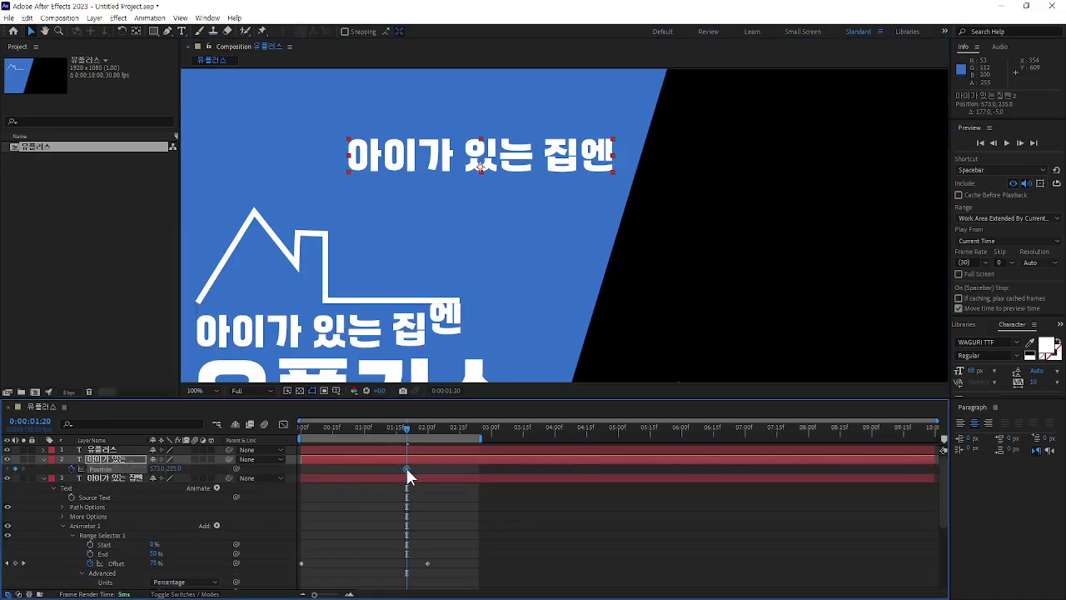
{"action": "left_click", "coordinate": [426, 428]}
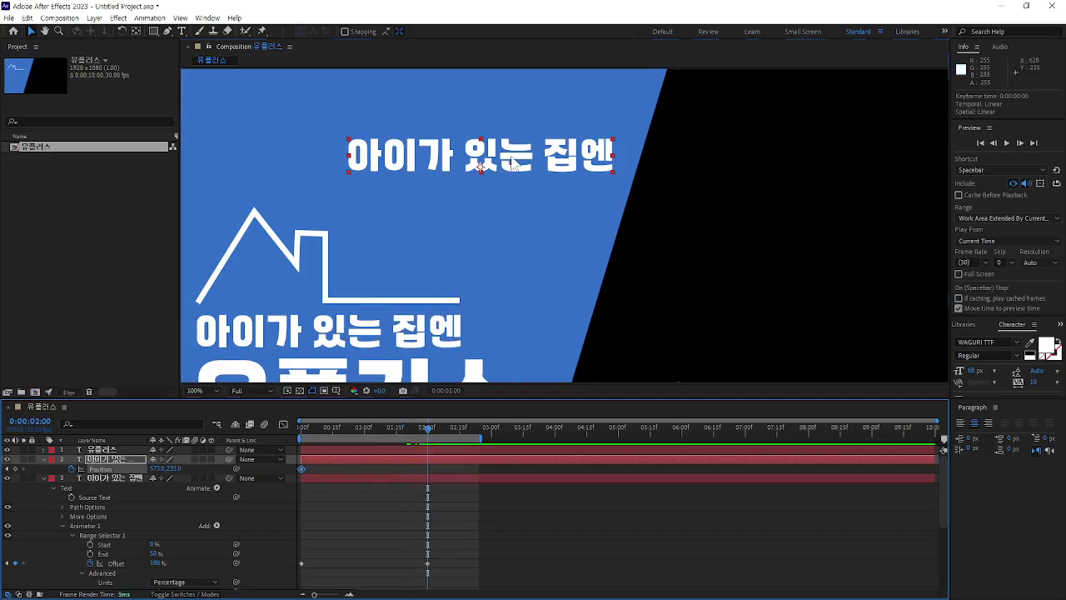
{"action": "left_click_drag", "start_coordinate": [512, 160], "coordinate": [517, 227]}
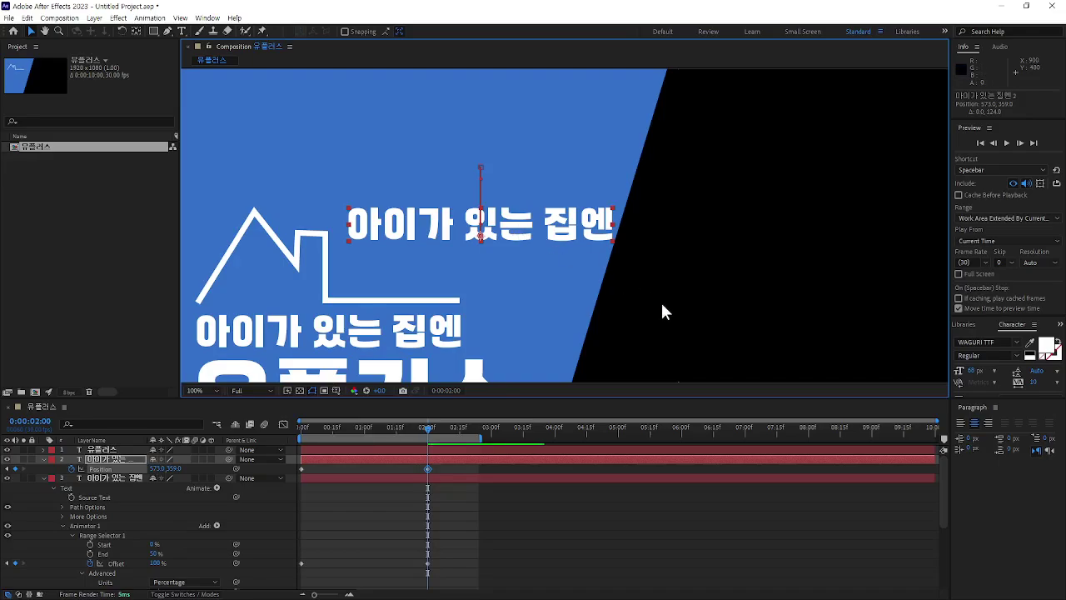
{"action": "key", "text": "space"}
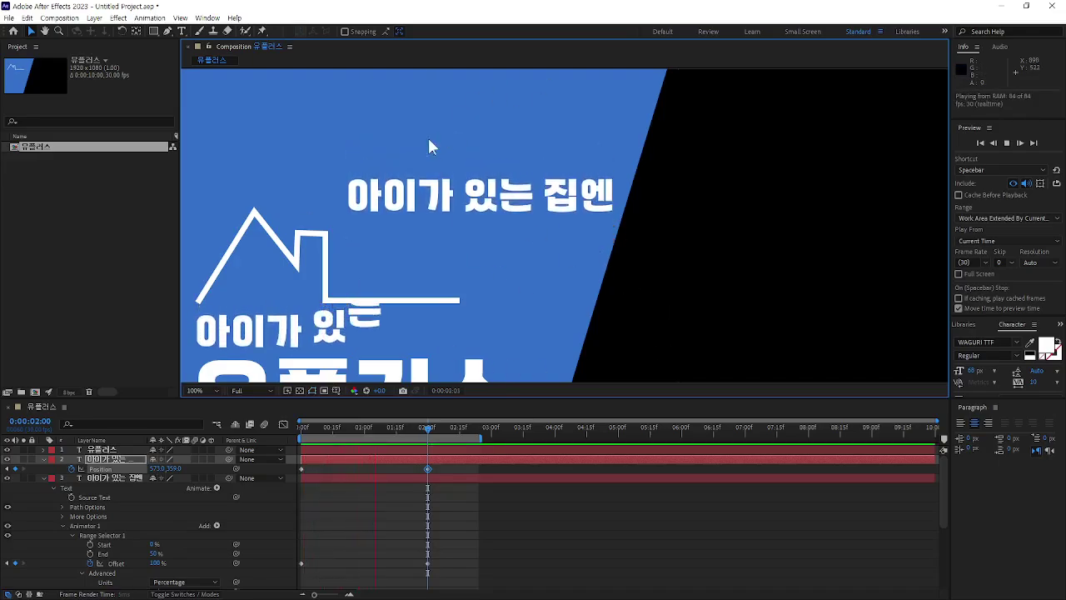
{"action": "left_click_drag", "start_coordinate": [438, 429], "coordinate": [361, 445]}
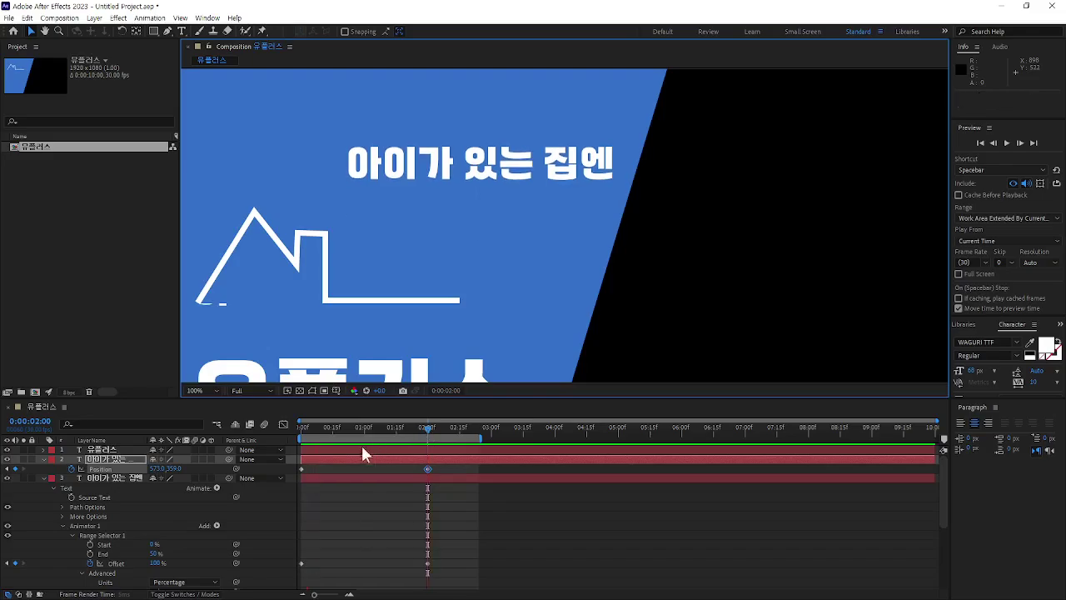
Mask the upper "아이가 있는 집엔" layer with a rectangle around its final position at 0:00:02:11, and preview the movement
{"action": "left_click", "coordinate": [154, 31]}
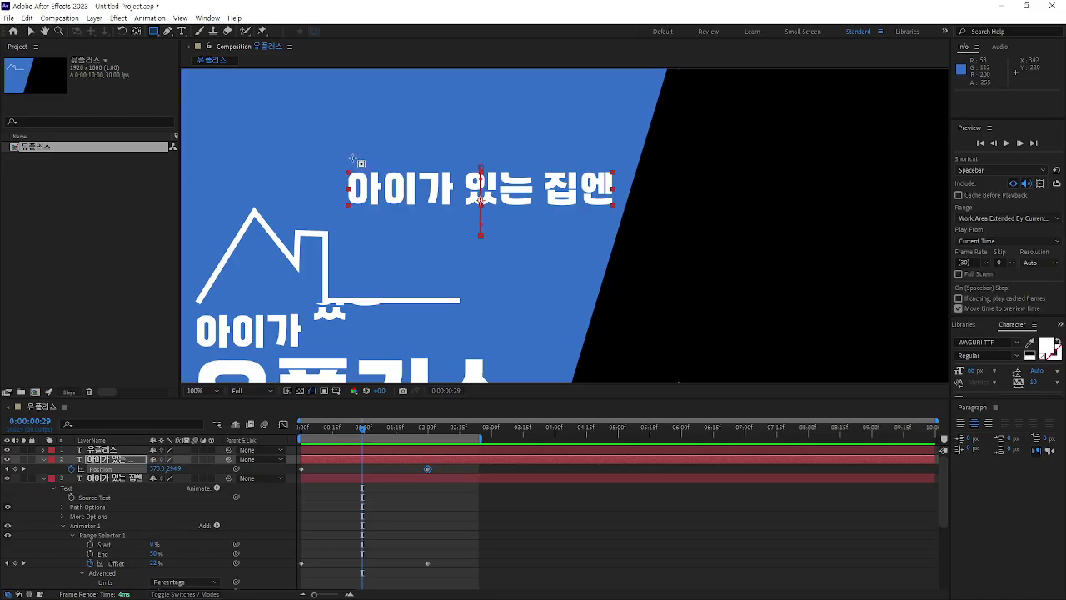
{"action": "left_click_drag", "start_coordinate": [364, 433], "coordinate": [450, 433]}
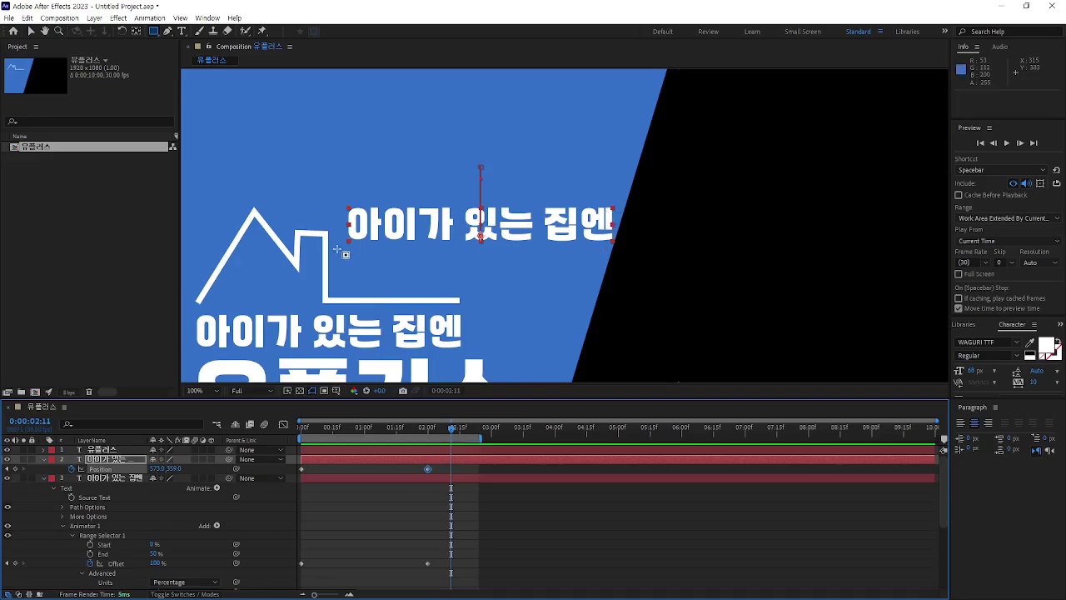
{"action": "mouse_move", "coordinate": [336, 248]}
{"action": "left_mouse_down"}
{"action": "mouse_move", "coordinate": [577, 227]}
{"action": "mouse_move", "coordinate": [603, 198]}
{"action": "left_mouse_up"}
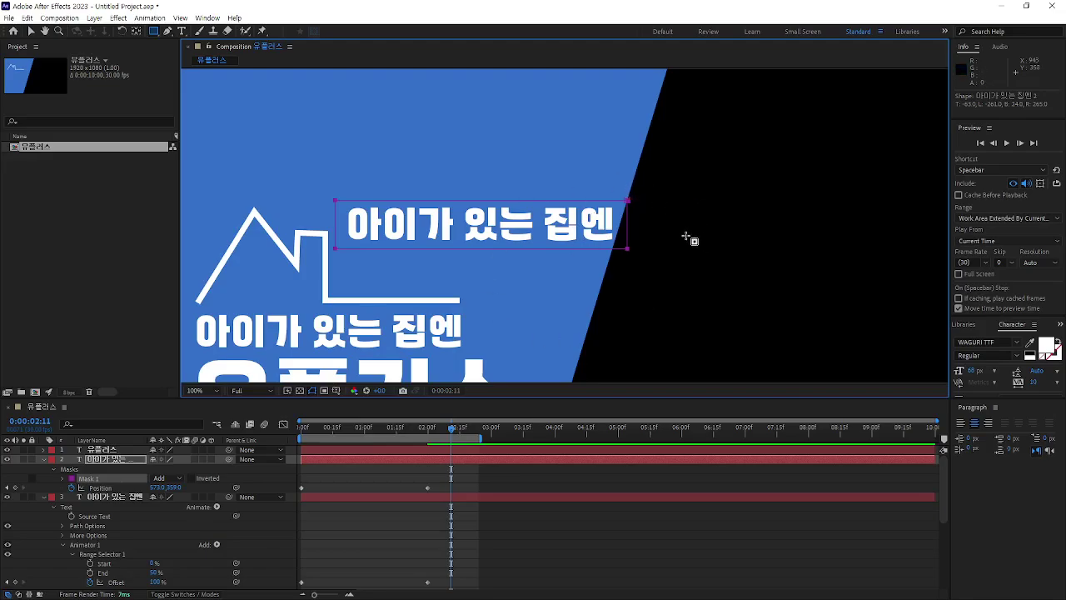
{"action": "key", "text": "space"}
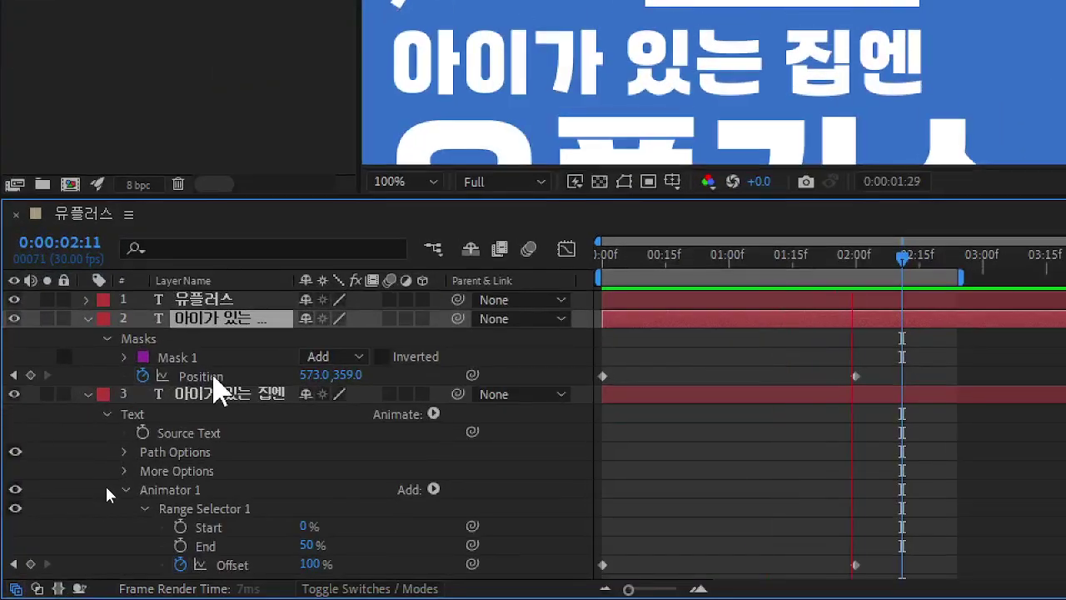
Expand the upper text layer's properties and examine its mask and its keyframed Position within Transform
{"action": "left_click", "coordinate": [200, 376]}
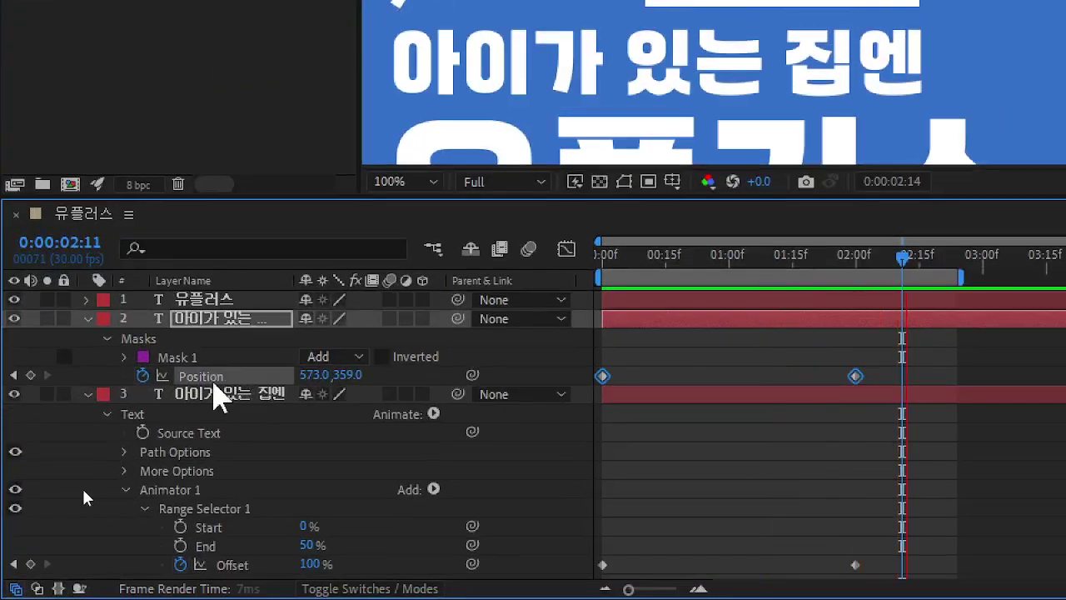
{"action": "left_click", "coordinate": [87, 320]}
{"action": "left_click", "coordinate": [88, 320]}
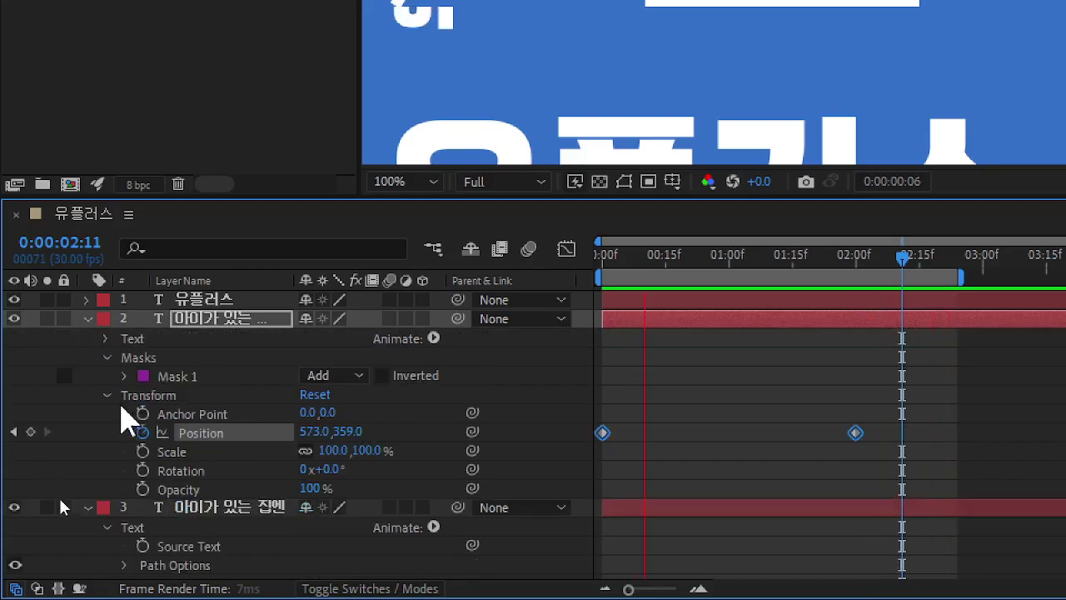
{"action": "left_click", "coordinate": [147, 395]}
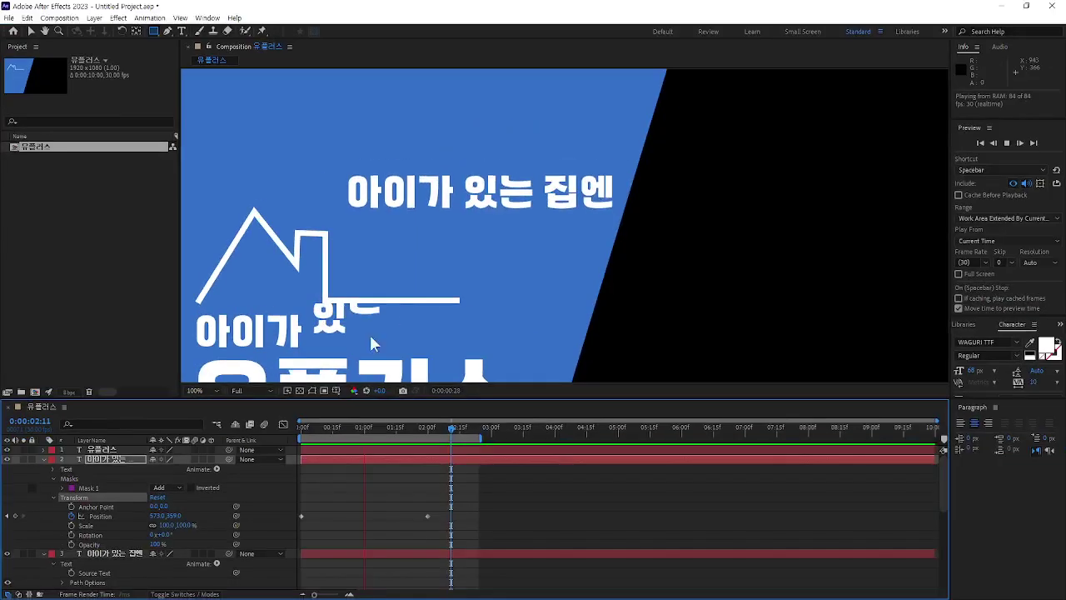
Delete the upper "아이가 있는 집엔" comparison layer, and select the remaining text layer's Animator 1 at 0:00:01:03
{"action": "left_click", "coordinate": [115, 459]}
{"action": "key", "text": "Delete"}
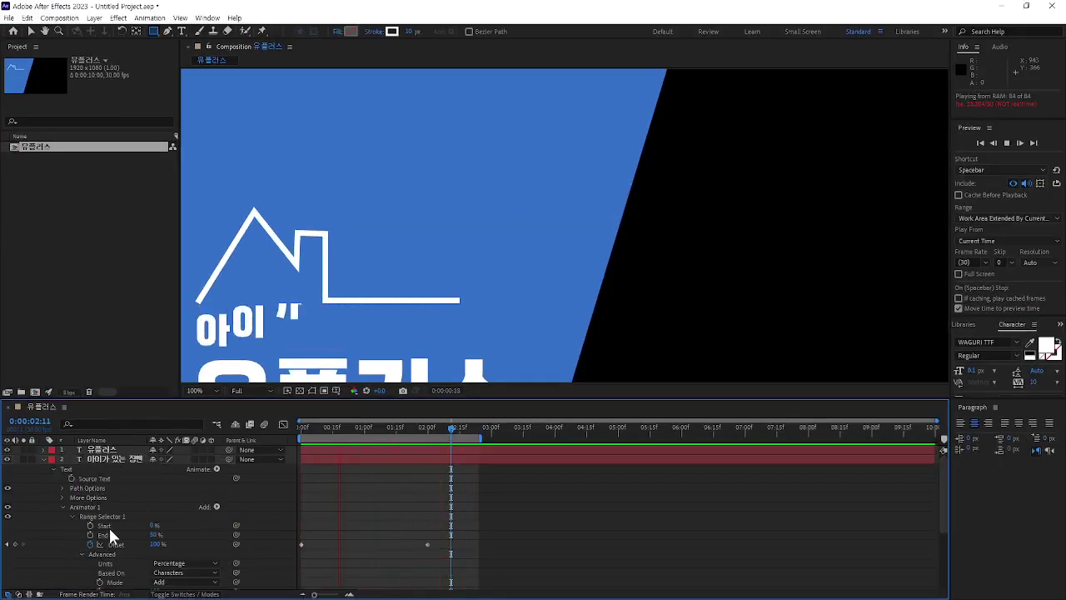
{"action": "left_click", "coordinate": [110, 458]}
{"action": "left_click_drag", "start_coordinate": [414, 424], "coordinate": [370, 433]}
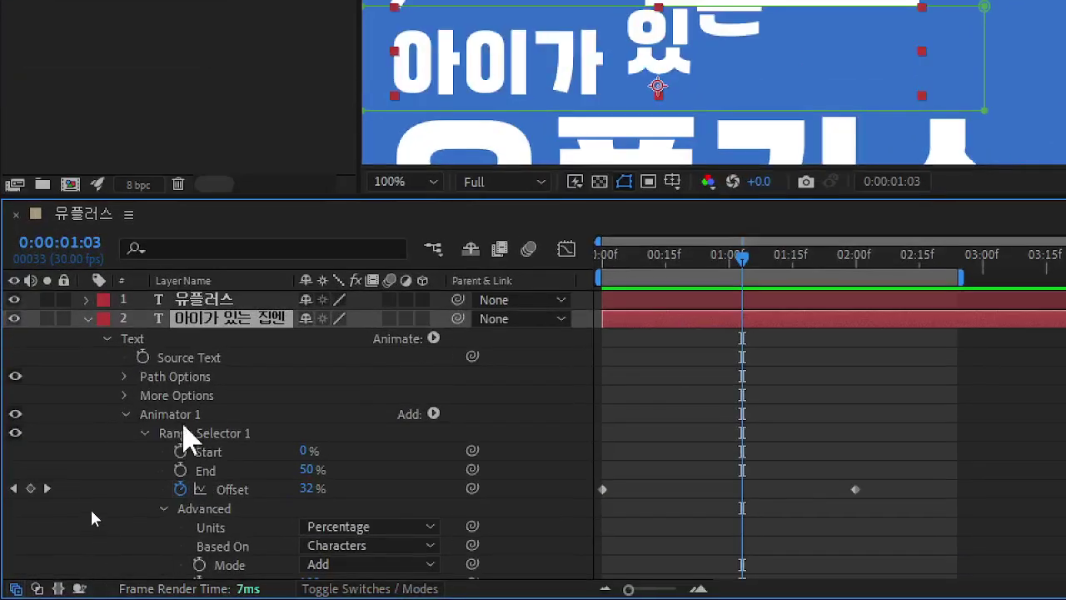
{"action": "left_click", "coordinate": [185, 417]}
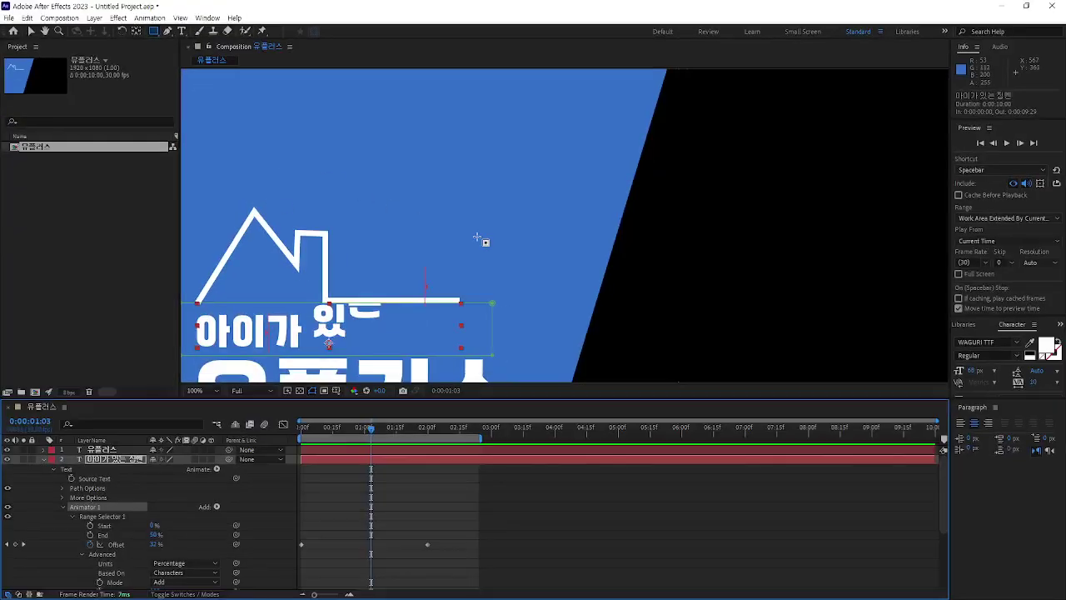
Preview the letter-by-letter reveal of "아이가 있는 집엔" from near the start with the whole composition in view
{"action": "scroll", "coordinate": [712, 250], "scroll_direction": "down", "scroll_amount": 2}
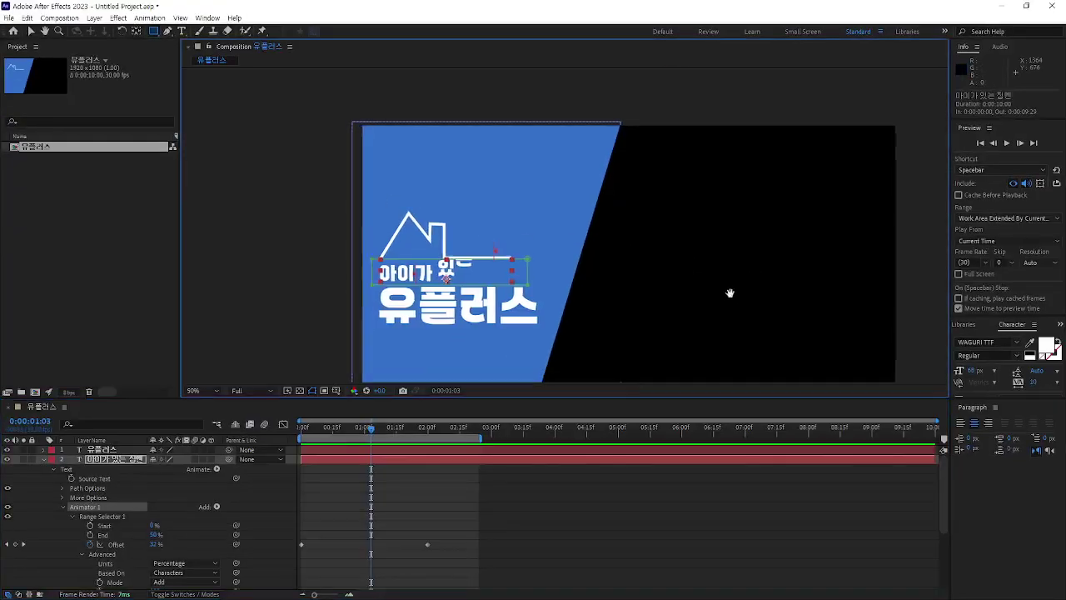
{"action": "left_click_drag", "start_coordinate": [728, 292], "coordinate": [671, 250]}
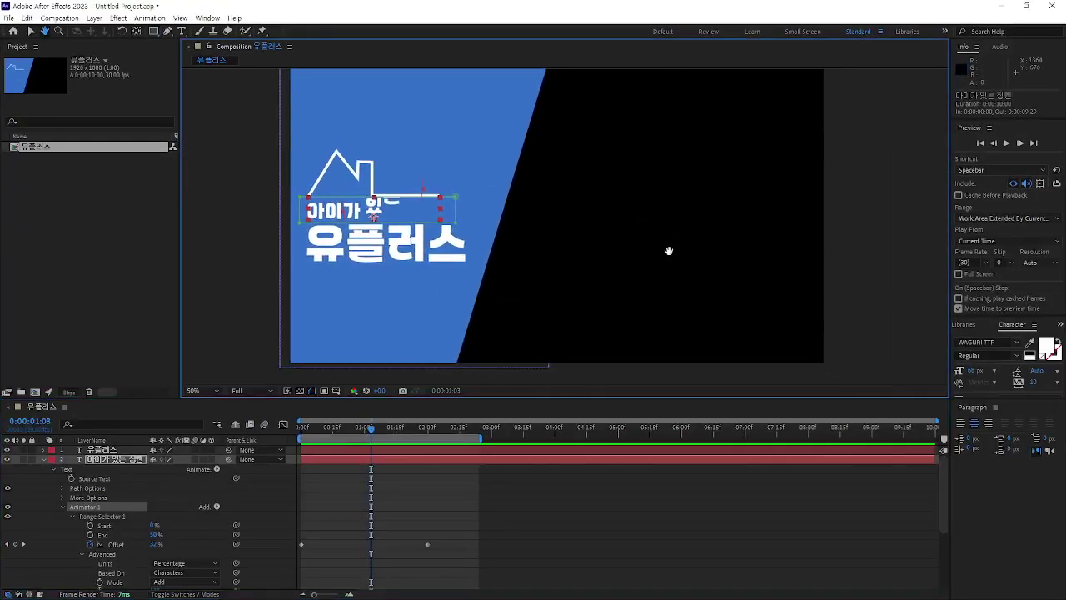
{"action": "left_click", "coordinate": [114, 457]}
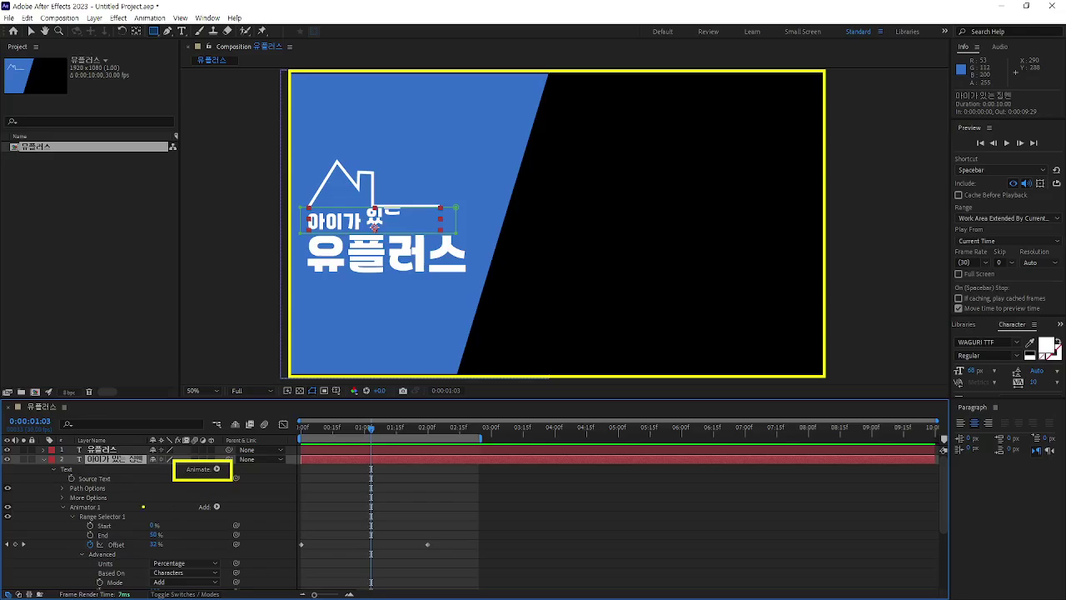
{"action": "left_click_drag", "start_coordinate": [375, 430], "coordinate": [302, 433]}
{"action": "key", "text": "space"}
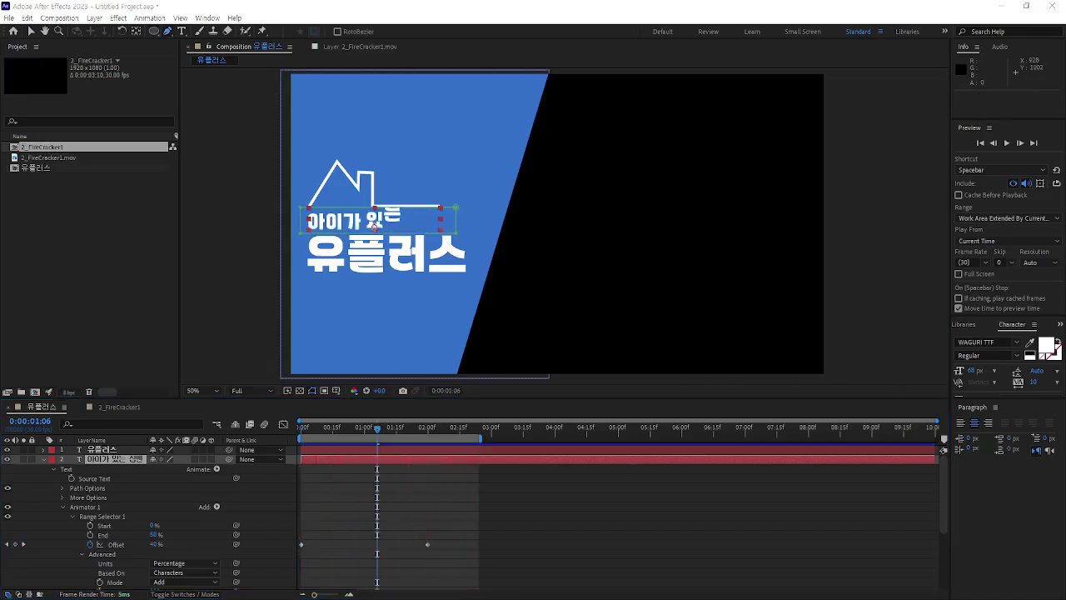
{"action": "left_click_drag", "start_coordinate": [392, 425], "coordinate": [310, 430]}
{"action": "key", "text": "space"}
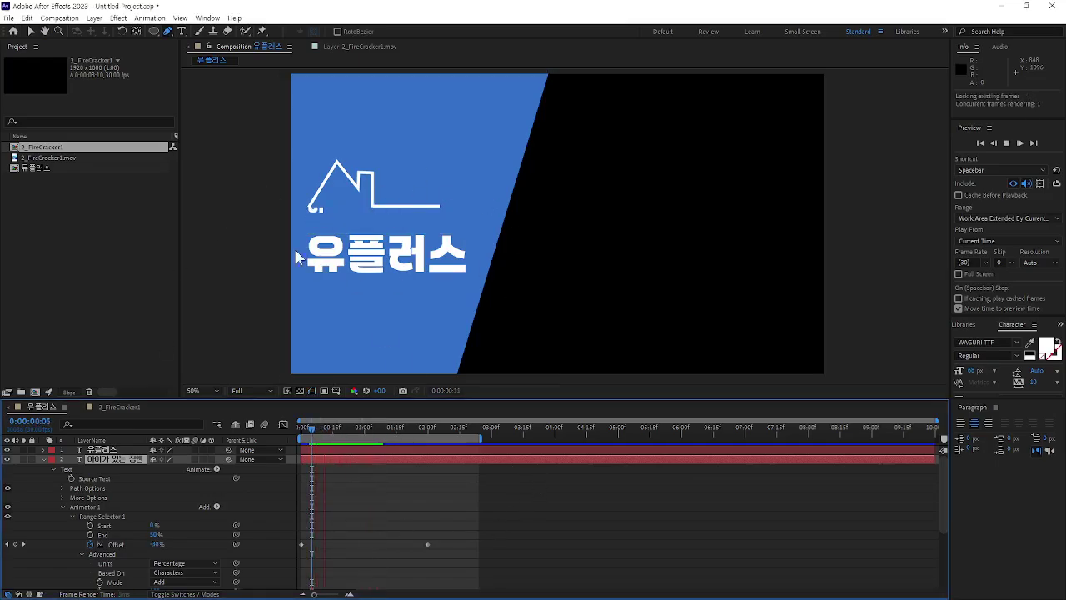
{"action": "key", "text": "space"}
{"action": "key", "text": "space"}
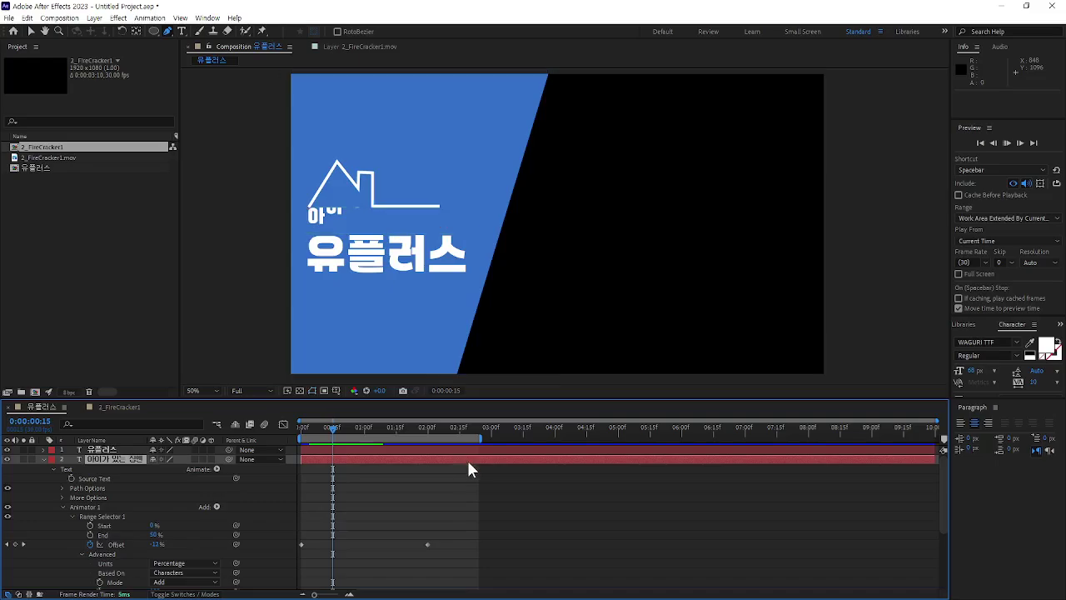